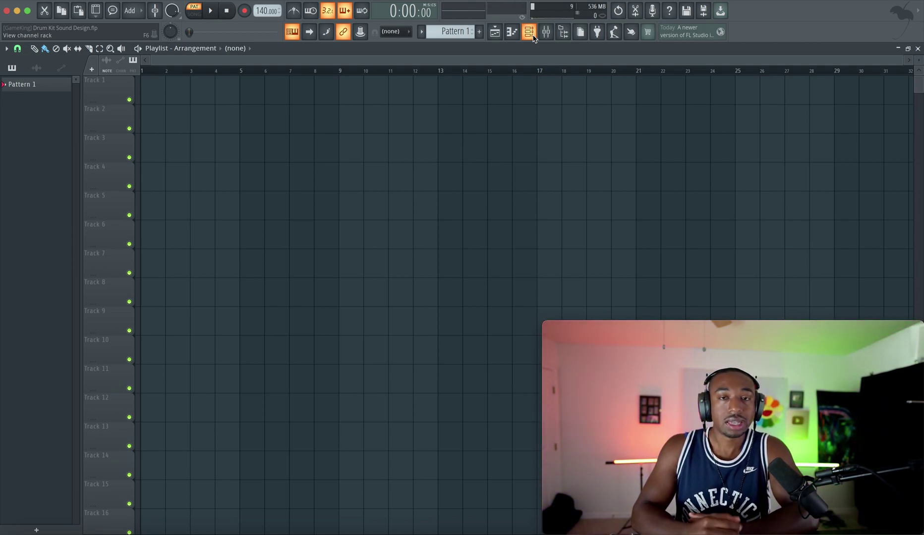
Step: Swap the Sampler channel for the Serum synth using the channel's Replace option
click(530, 33)
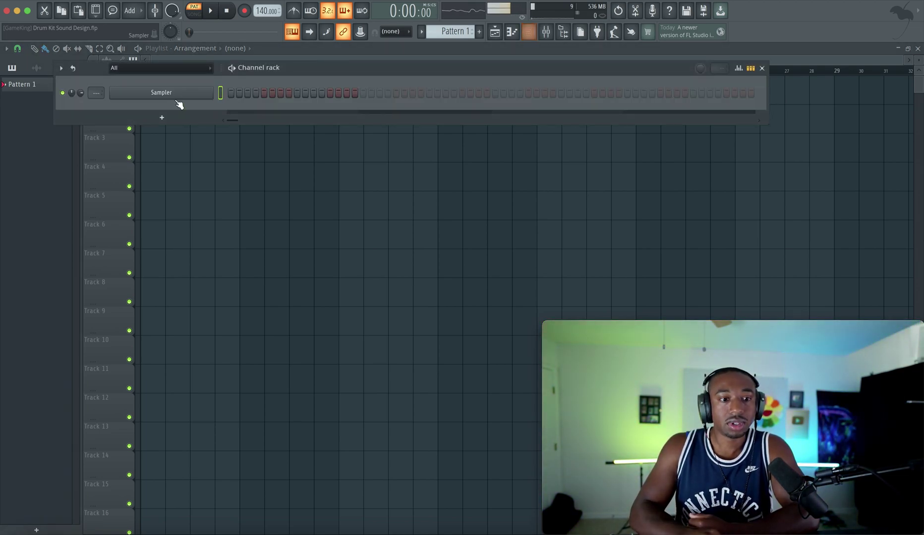
right_click(192, 90)
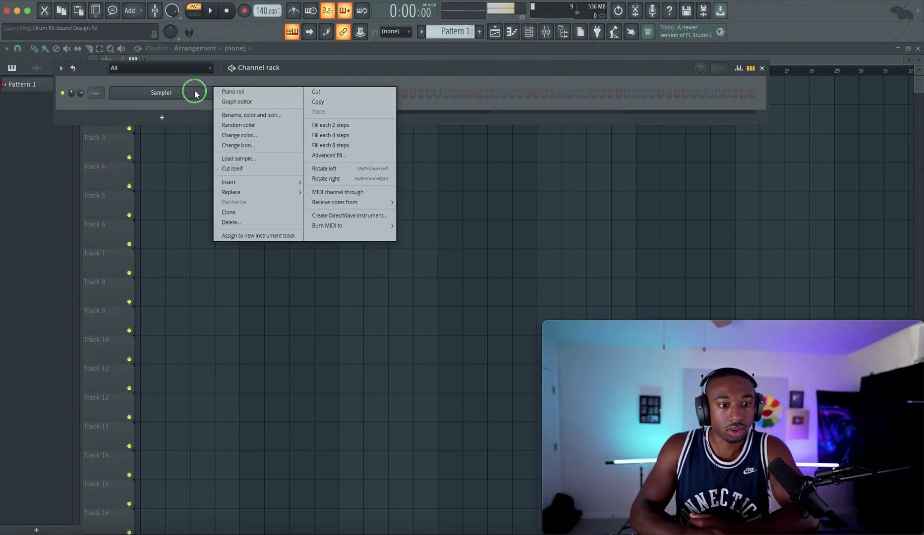
mouse_move(256, 192)
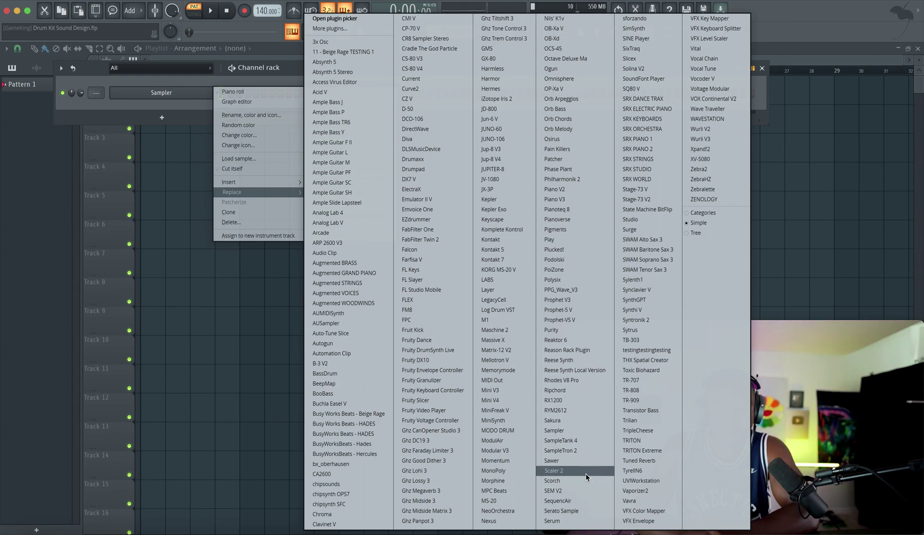
click(575, 520)
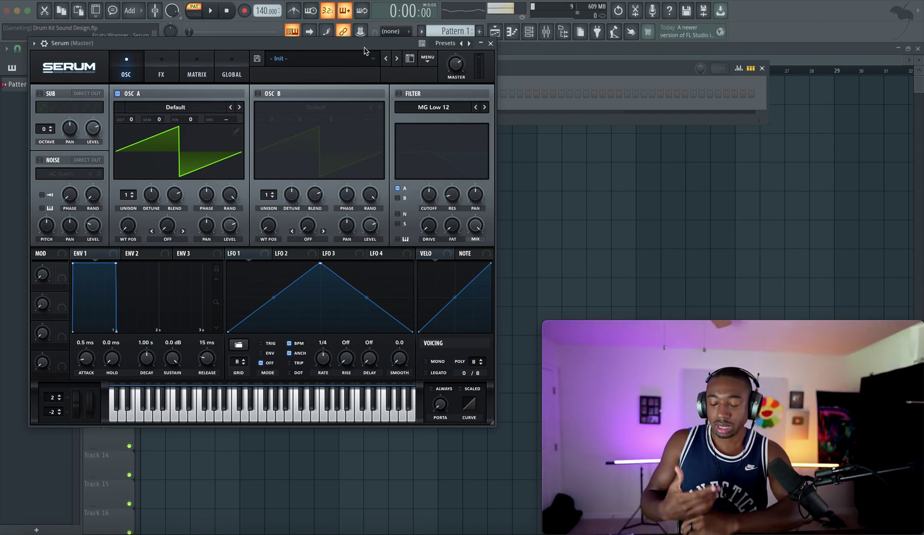
Step: Put Analog_BD_Sin on oscillator A, briefly trying Basic Shapes before switching back
drag(350, 45, 396, 66)
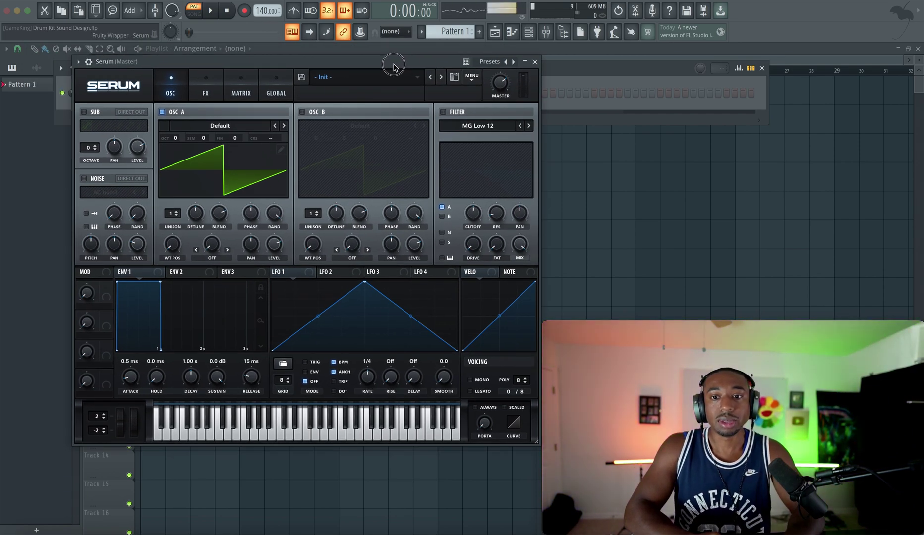
click(211, 127)
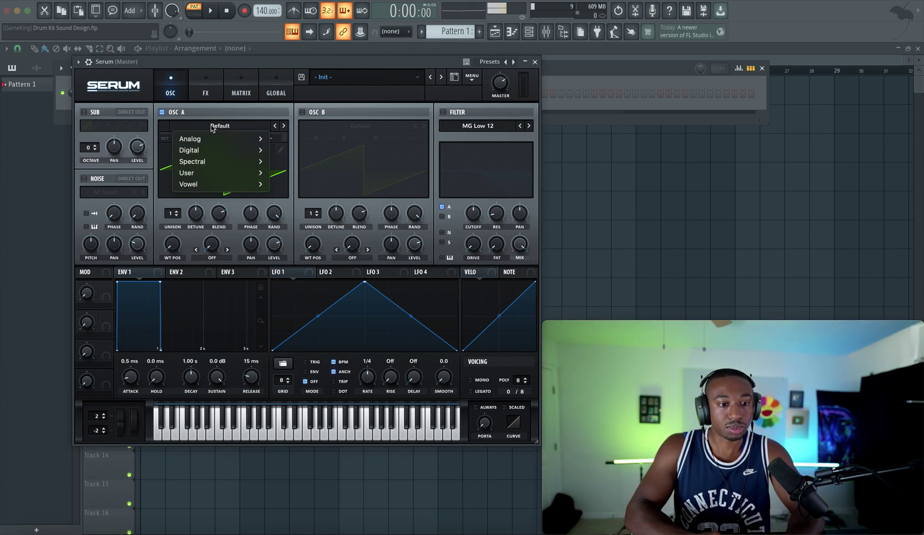
mouse_move(208, 140)
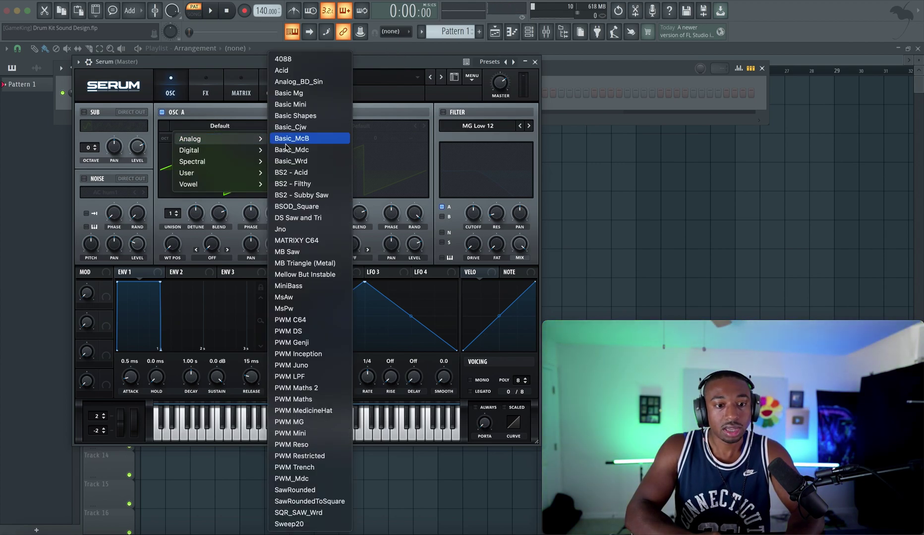
click(306, 83)
click(226, 128)
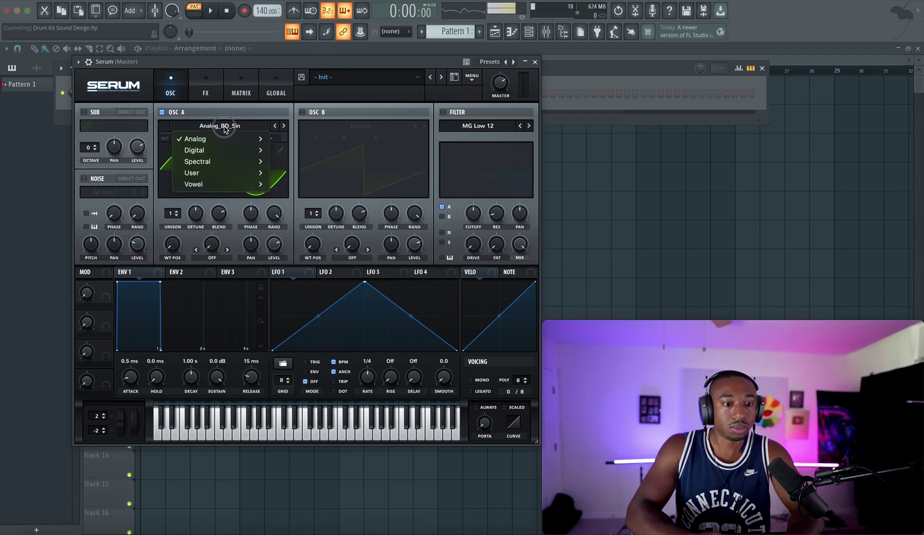
mouse_move(225, 140)
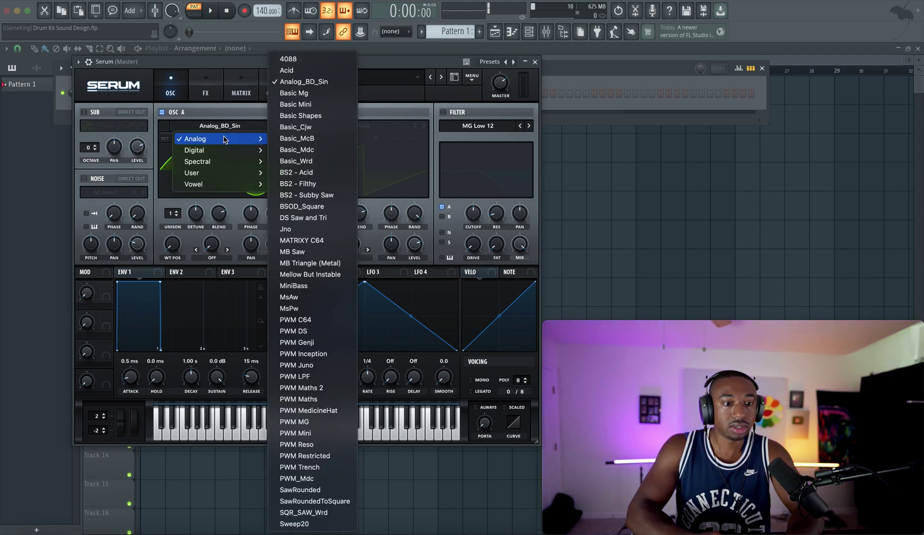
click(299, 115)
click(217, 127)
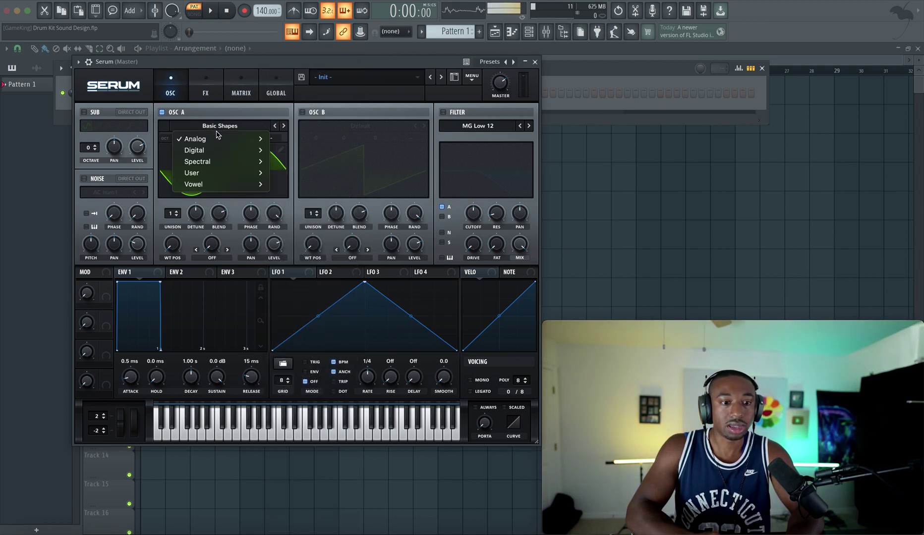
mouse_move(218, 137)
click(308, 82)
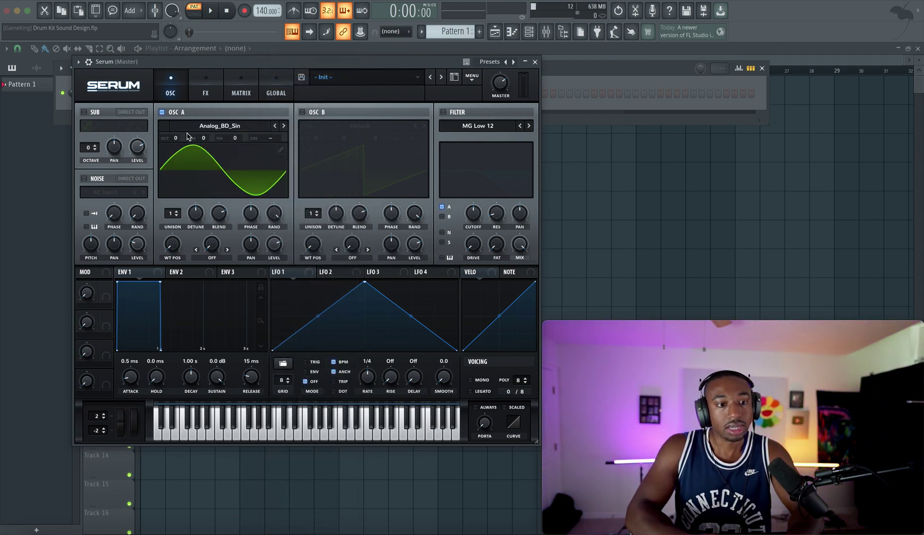
Step: Lower oscillator A one octave and pull envelope 1 sustain down to -inf dB
drag(176, 140, 178, 163)
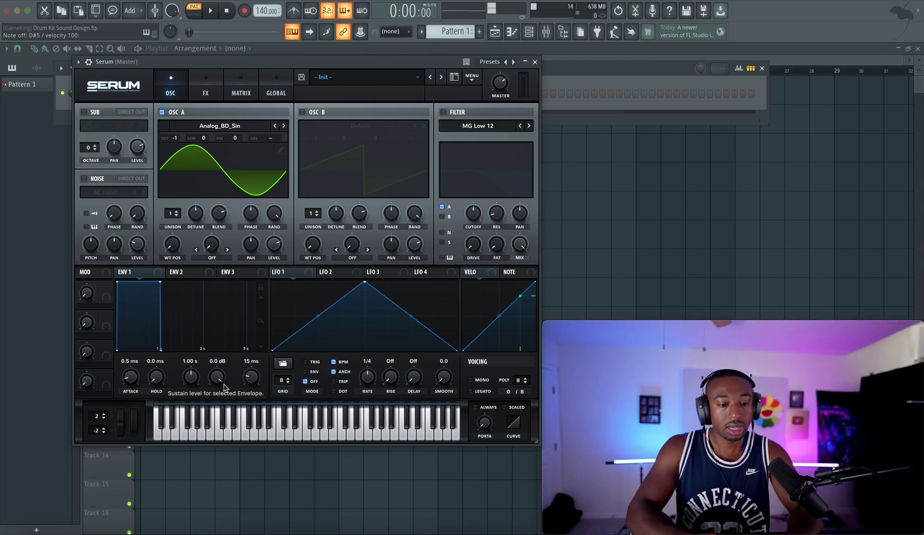
drag(217, 375, 206, 496)
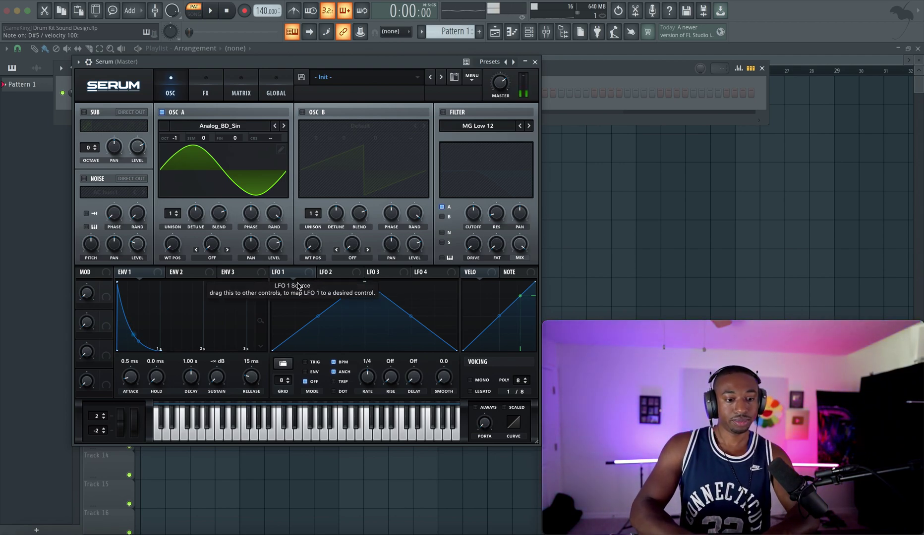
Step: Add kick hits on steps 5, 9 and 13 of the Serum channel
click(534, 62)
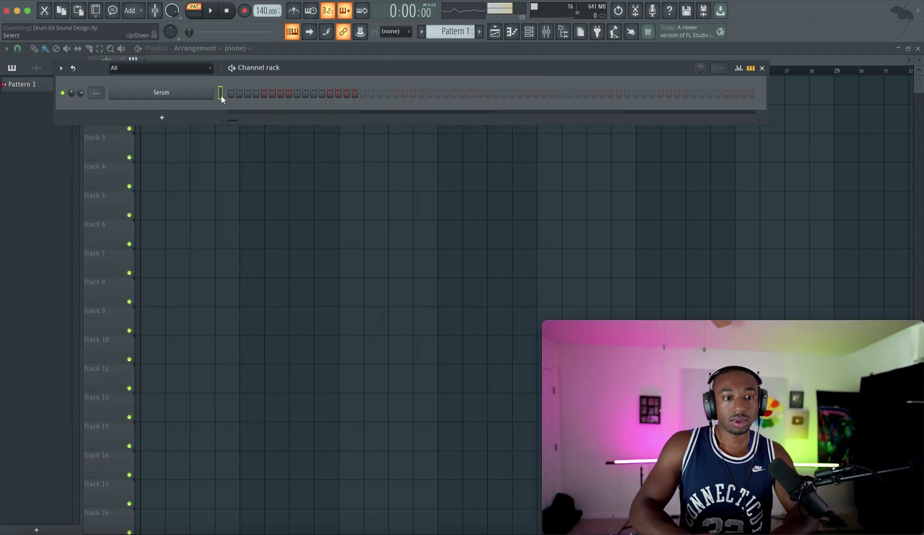
click(263, 93)
click(297, 92)
click(330, 92)
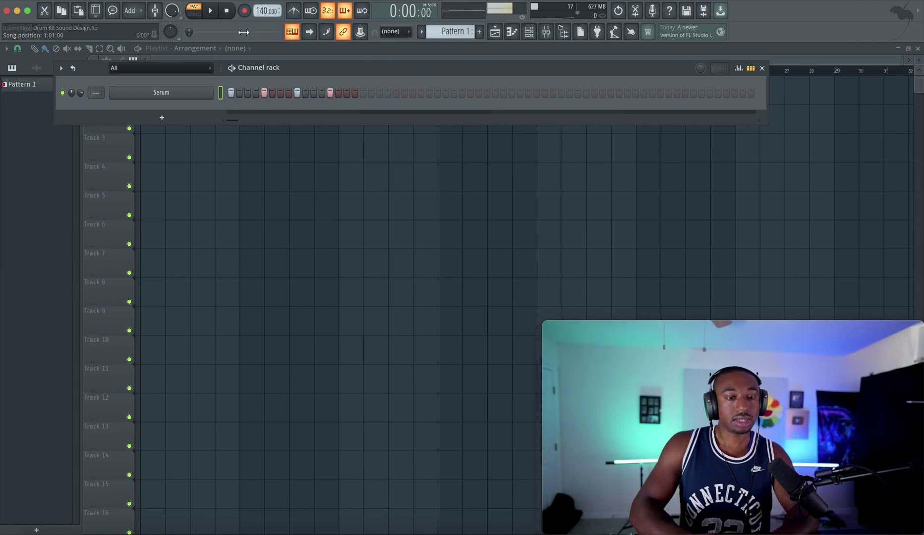
Step: In Serum, lower oscillator A's octave further to -2 Oct
click(185, 93)
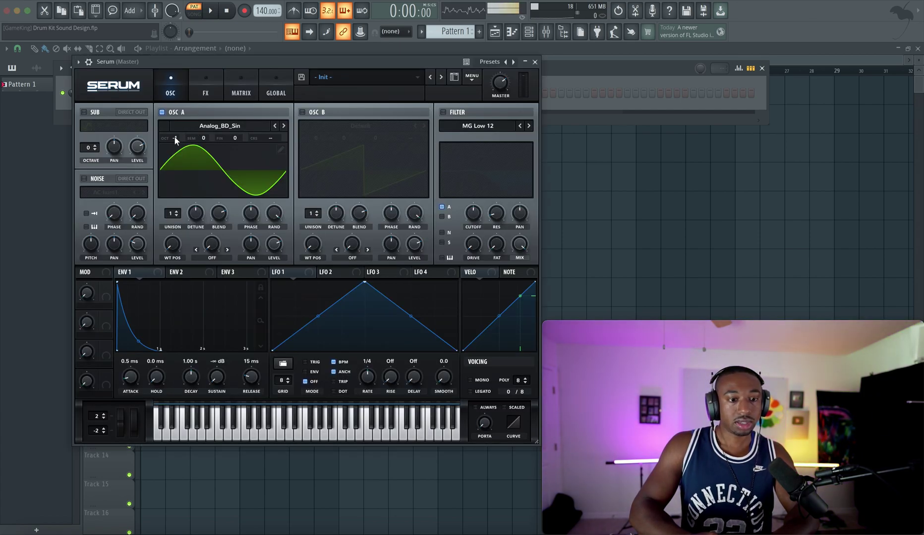
drag(460, 68, 460, 143)
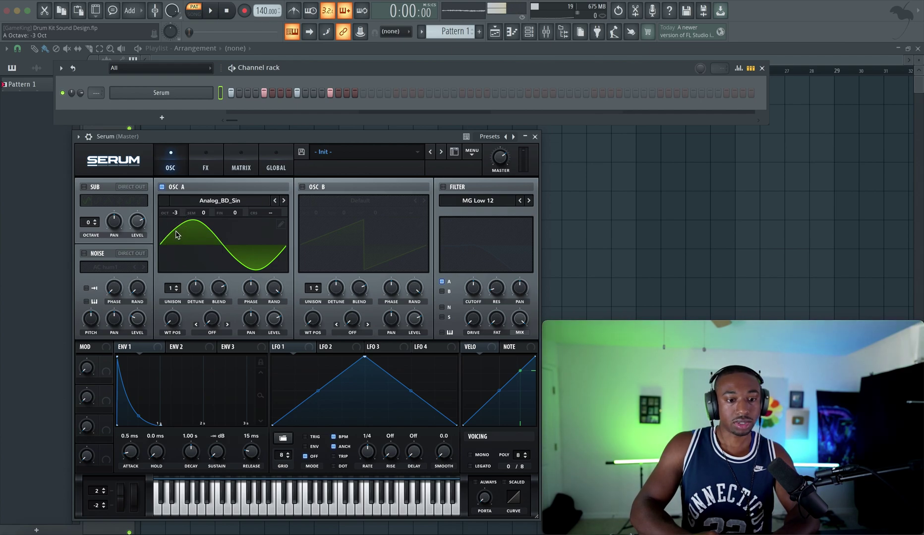
drag(177, 216, 189, 214)
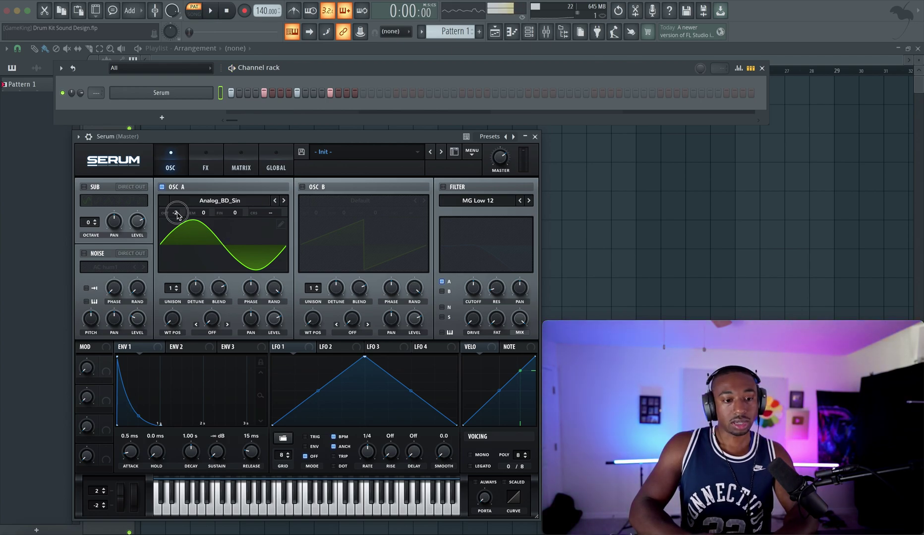
Step: Play the kick pattern twice to audition the current sound
key(space)
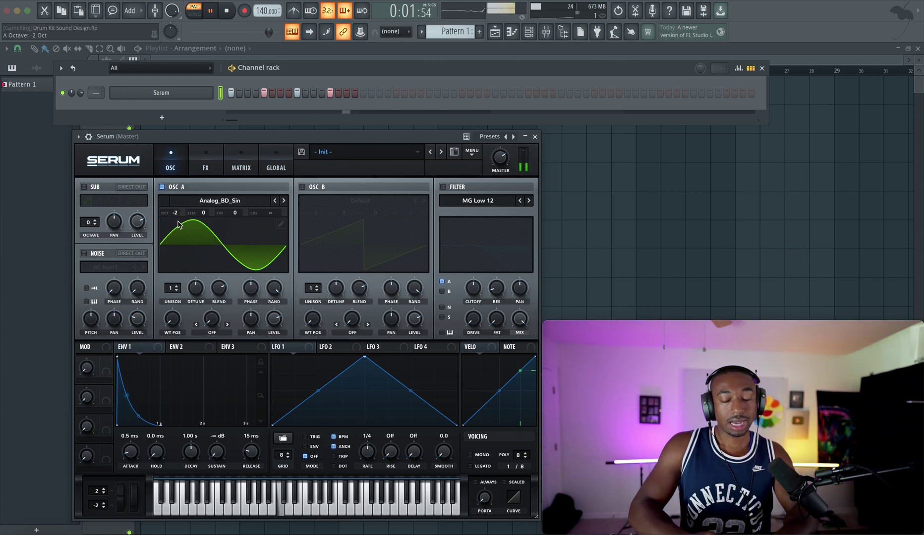
drag(256, 137, 268, 116)
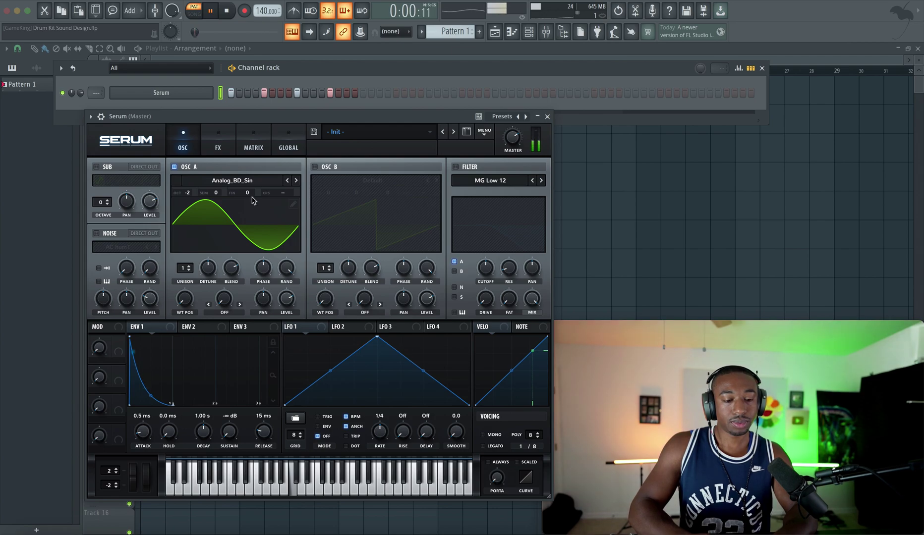
key(space)
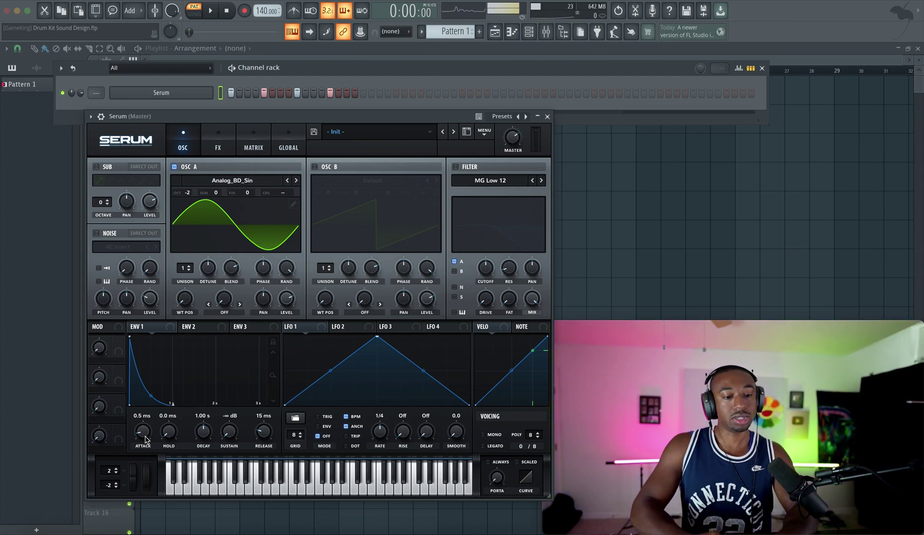
key(space)
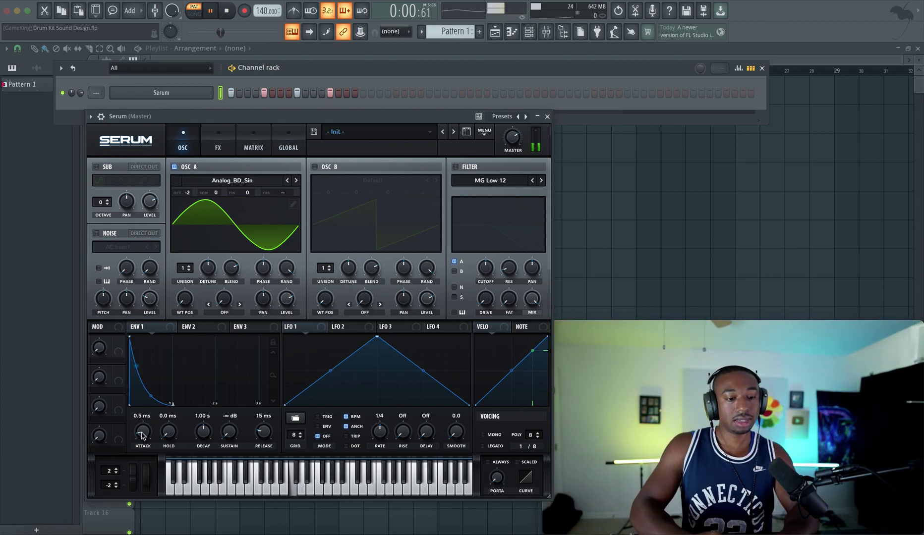
key(space)
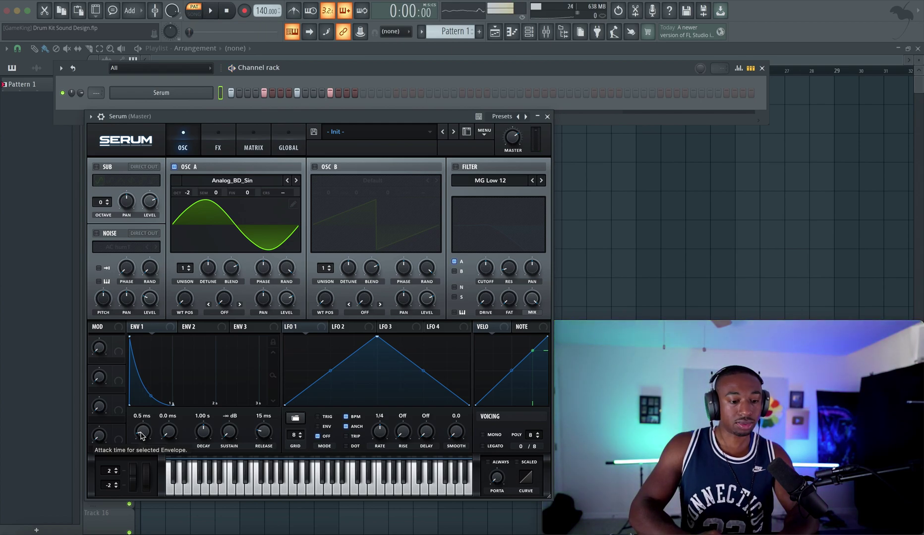
Step: Raise envelope 1 attack to 2.0 ms and replay the pattern to hear it
drag(142, 436, 143, 433)
key(space)
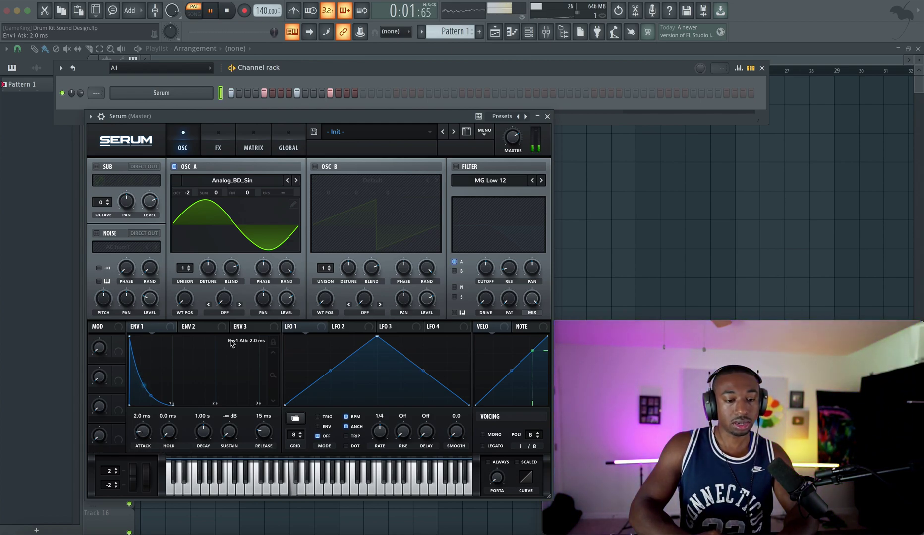
key(space)
Step: Set envelope 2 sustain to 0%, route it to oscillator A's coarse pitch, and audition
click(214, 331)
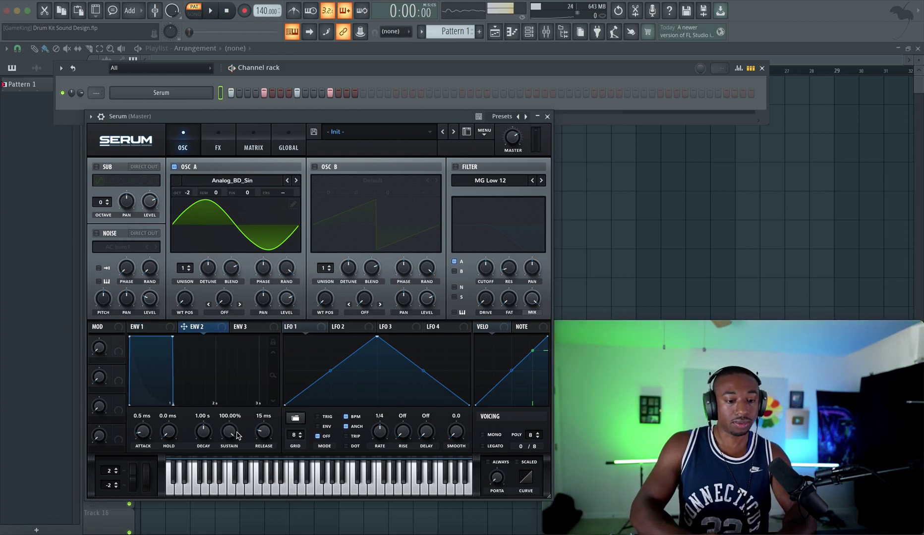
drag(236, 435, 214, 530)
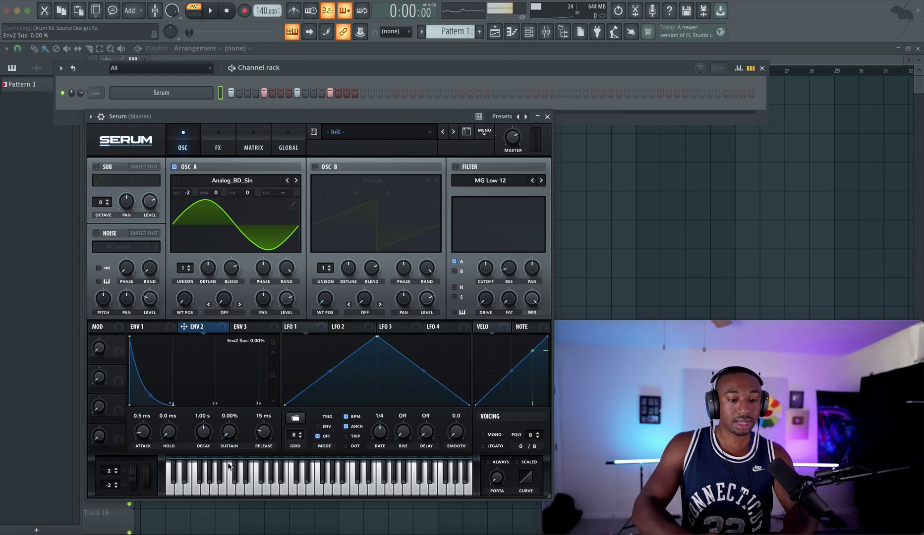
drag(220, 327, 284, 195)
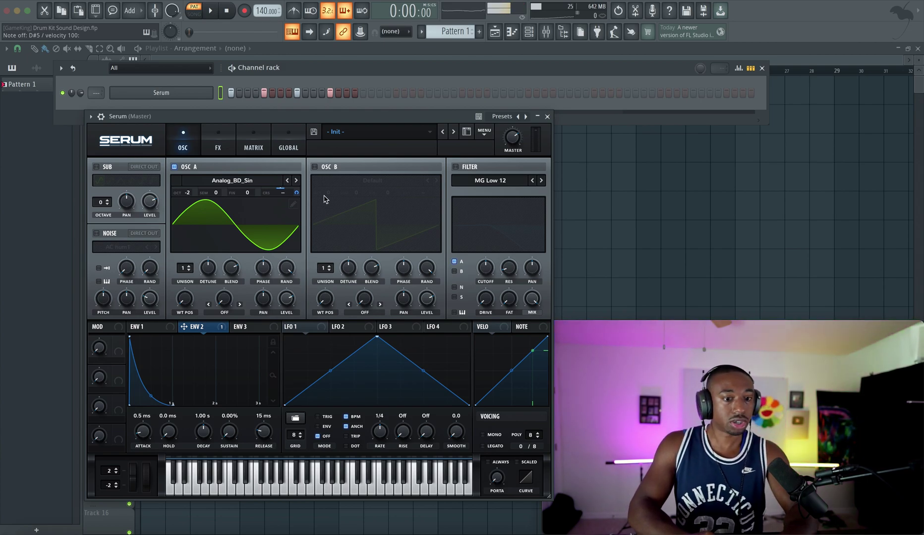
key(space)
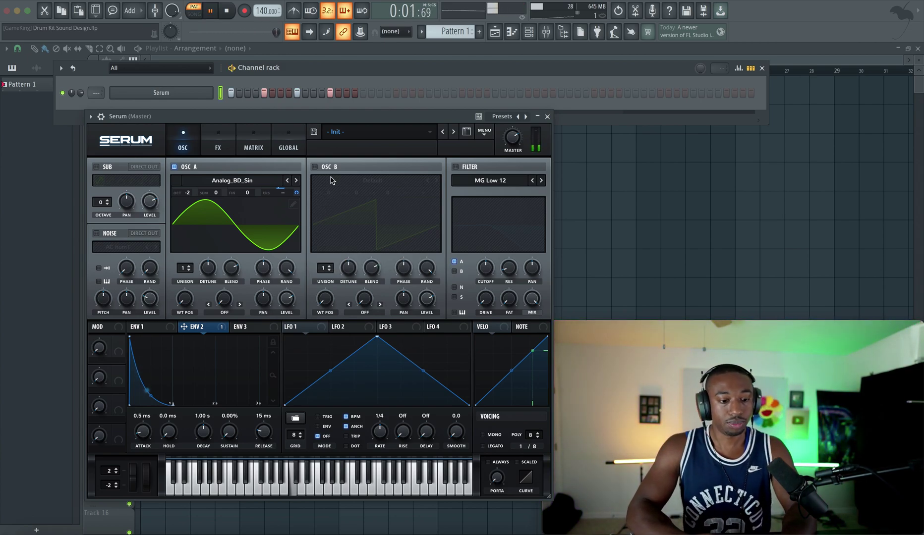
key(space)
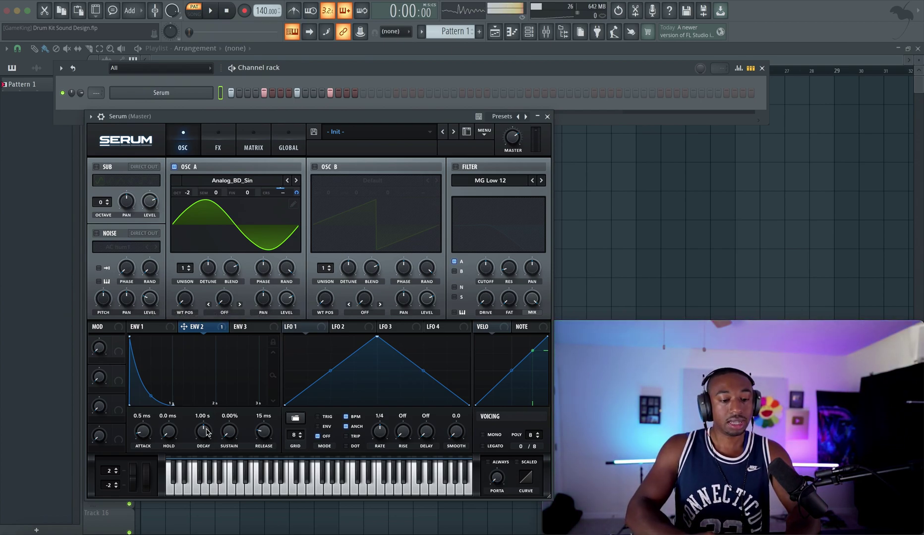
Step: Adjust envelope 2 decay with the scroll wheel while auditioning the kick
scroll(204, 432, up, 2)
scroll(205, 432, up, 6)
key(space)
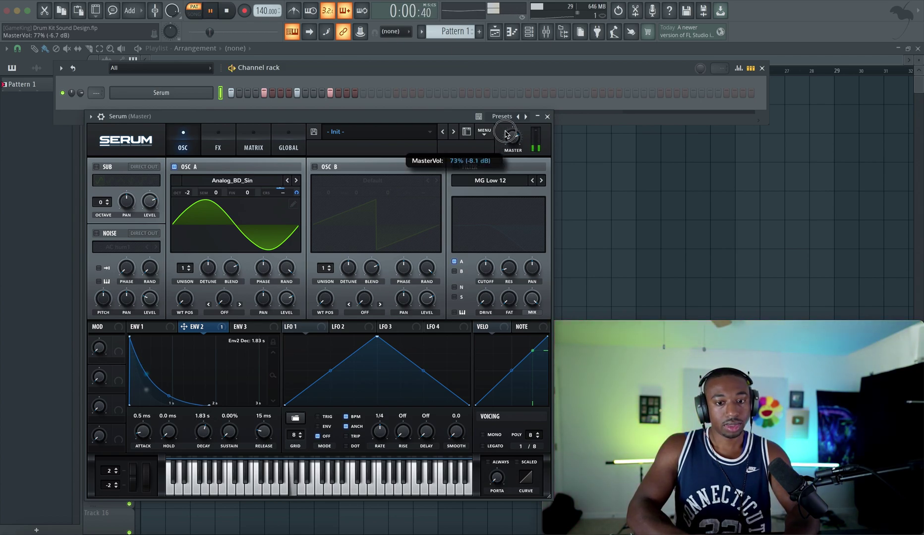
key(space)
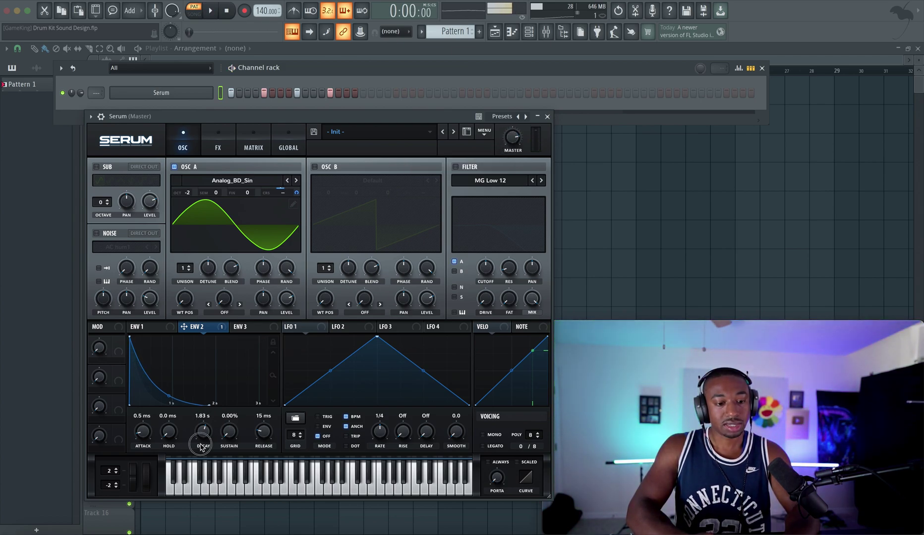
scroll(203, 433, down, 2)
scroll(206, 437, down, 6)
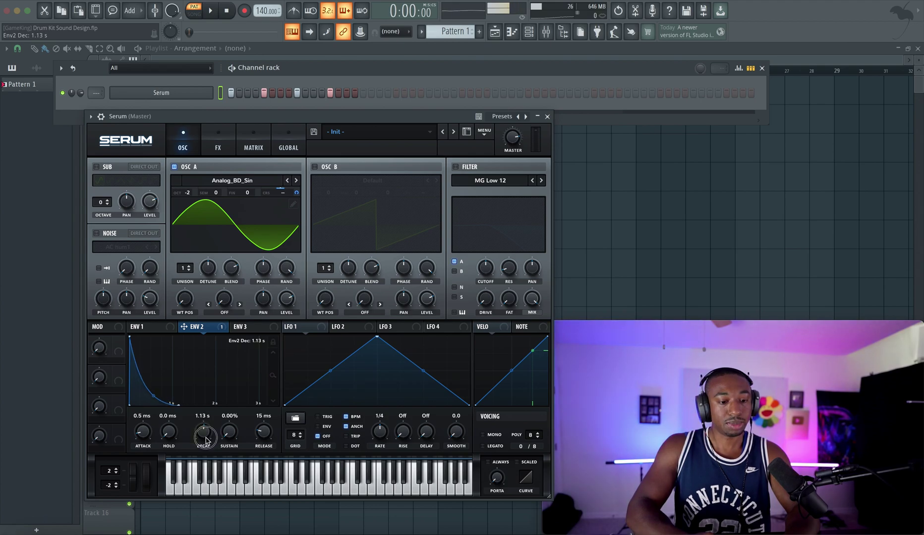
key(space)
scroll(205, 441, down, 3)
key(space)
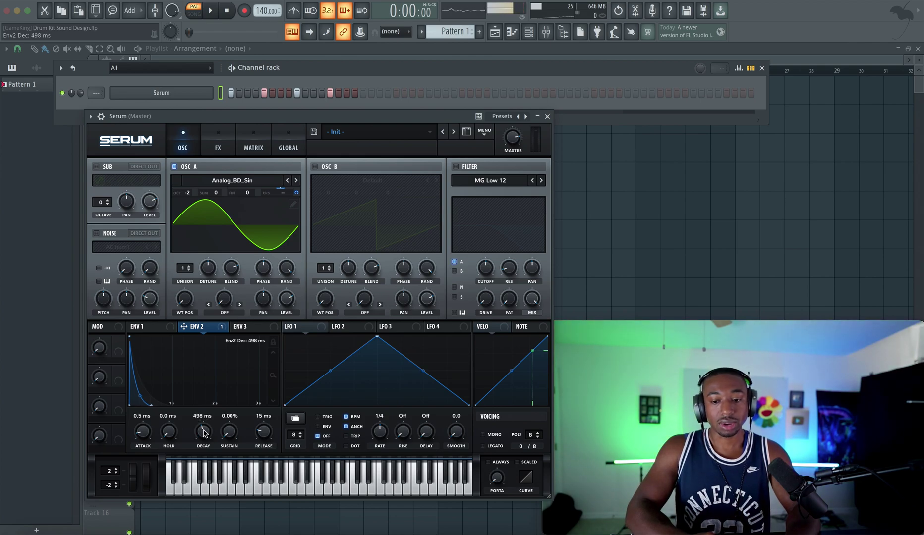
Step: Bring envelope 2 decay down to 86 ms and set oscillator A's warp to FM (From B)
scroll(203, 433, down, 5)
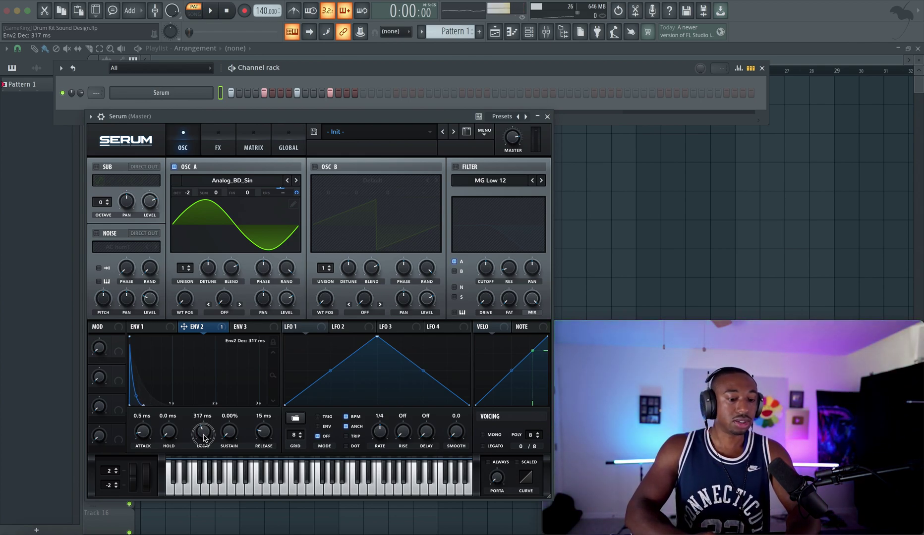
scroll(203, 440, down, 1)
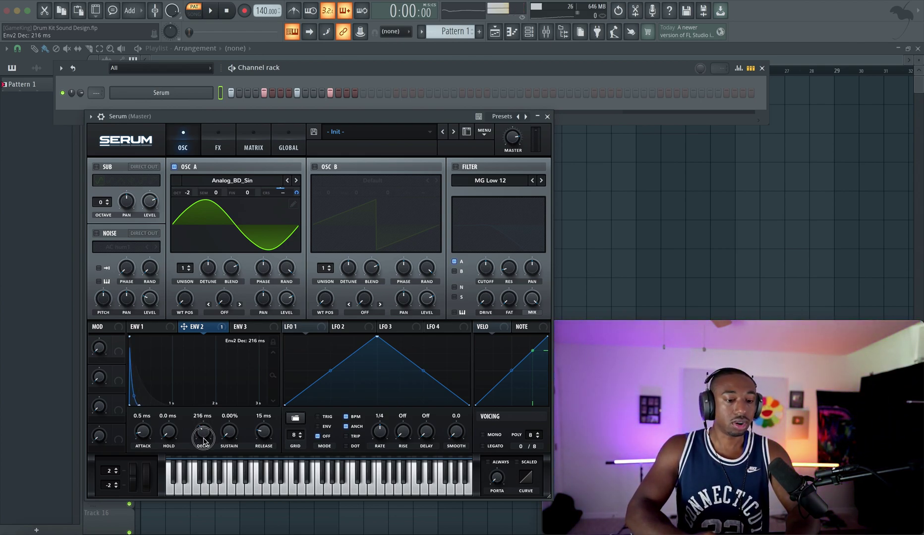
key(space)
scroll(203, 432, down, 3)
scroll(204, 435, down, 4)
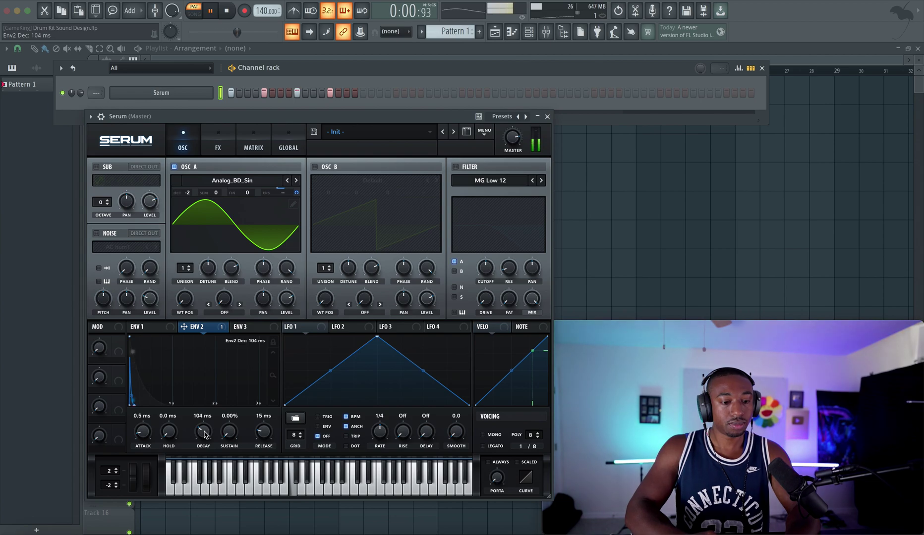
scroll(204, 434, down, 2)
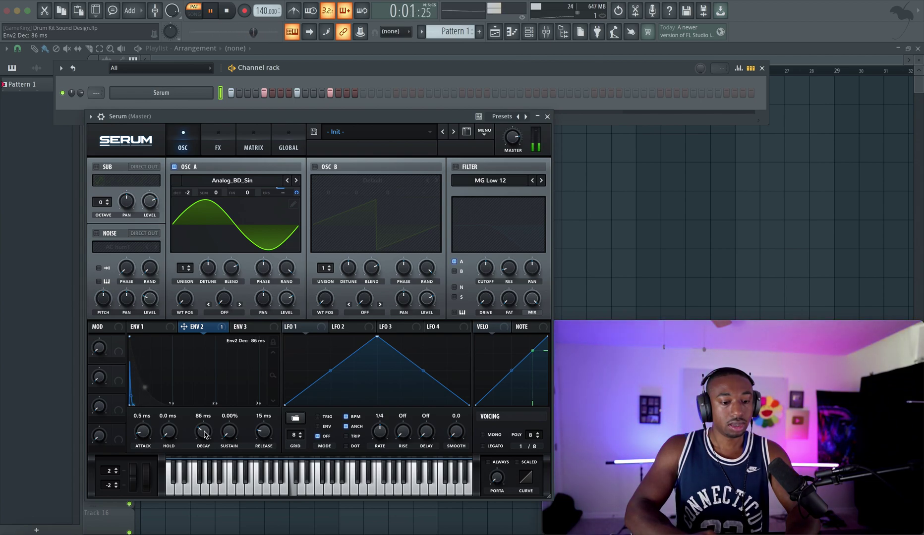
key(space)
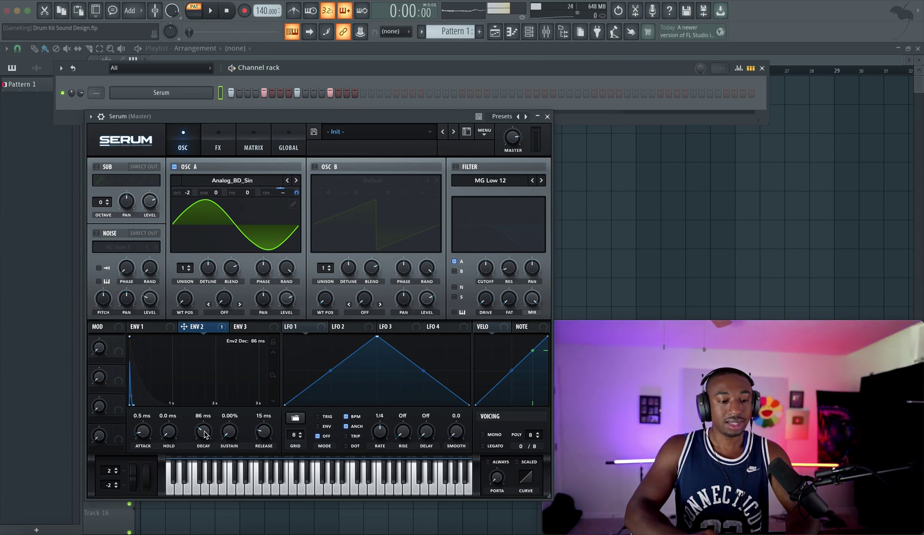
click(225, 313)
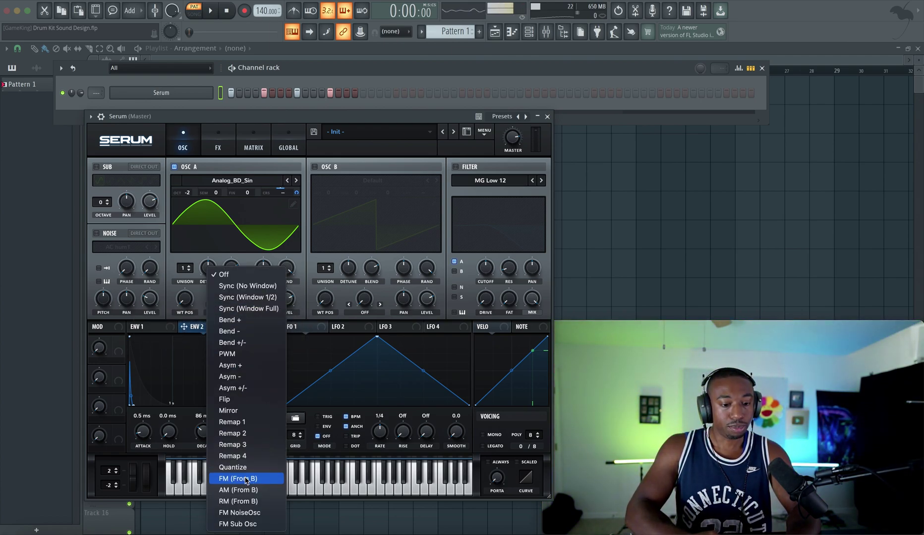
click(246, 478)
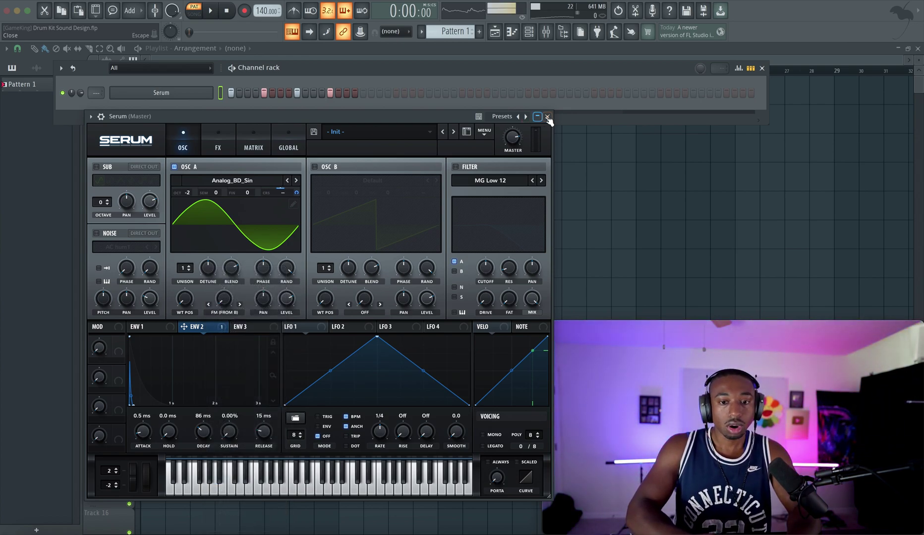
Step: Route the Serum channel to its own mixer insert and add Wave Candy there
click(545, 34)
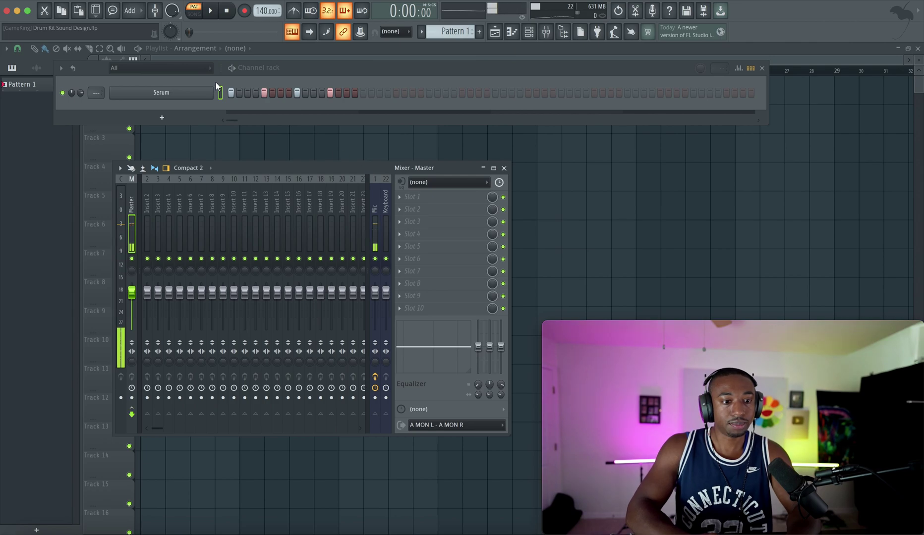
click(216, 85)
click(221, 95)
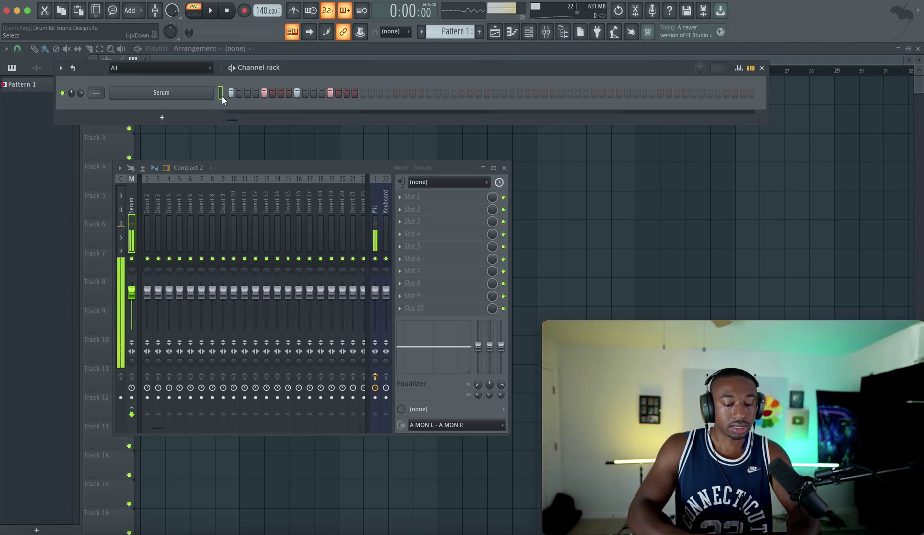
click(403, 197)
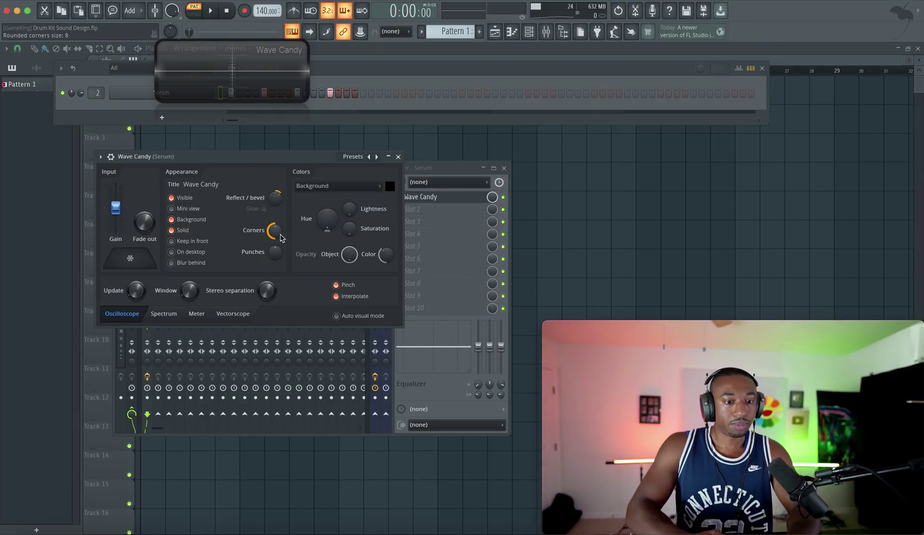
Step: Switch Wave Candy to Spectrum mode at 8192 bands and enlarge the display
right_click(260, 73)
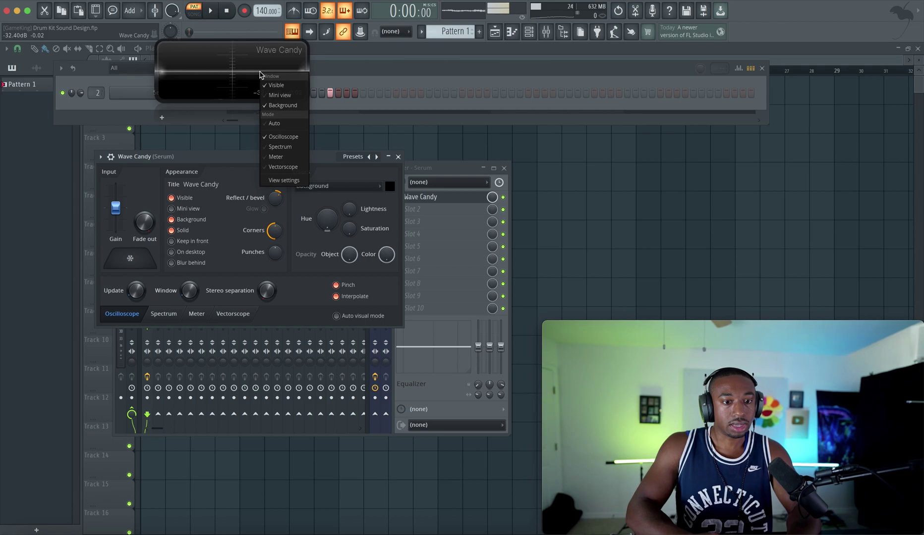
click(280, 147)
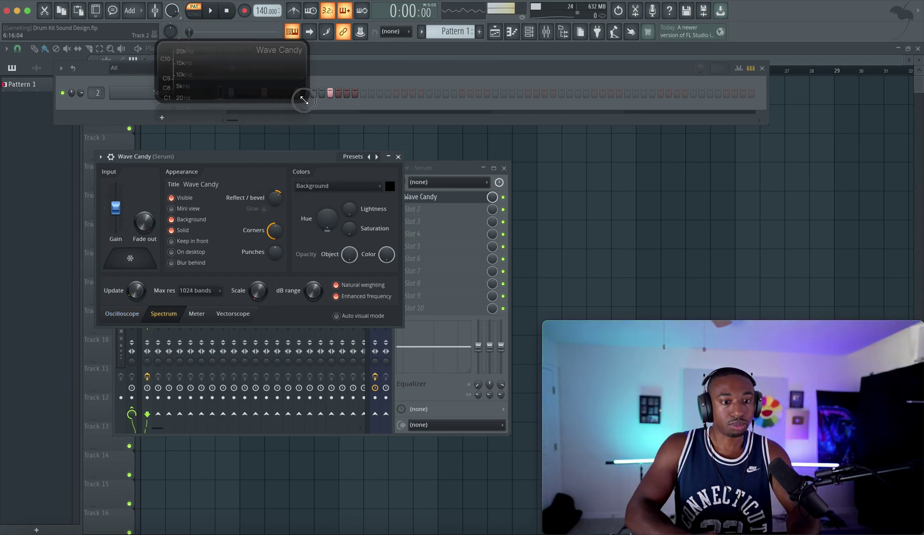
drag(304, 100, 447, 288)
drag(247, 222, 419, 275)
click(198, 290)
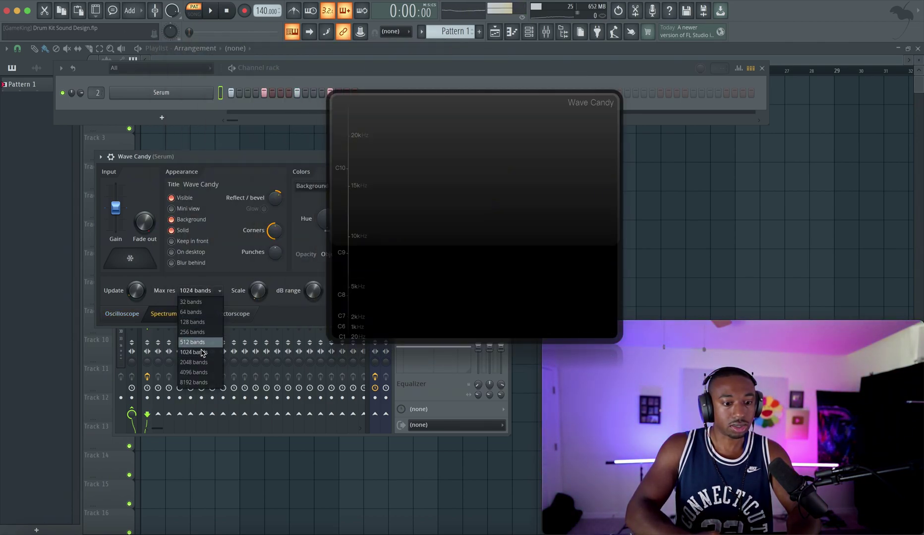
click(193, 382)
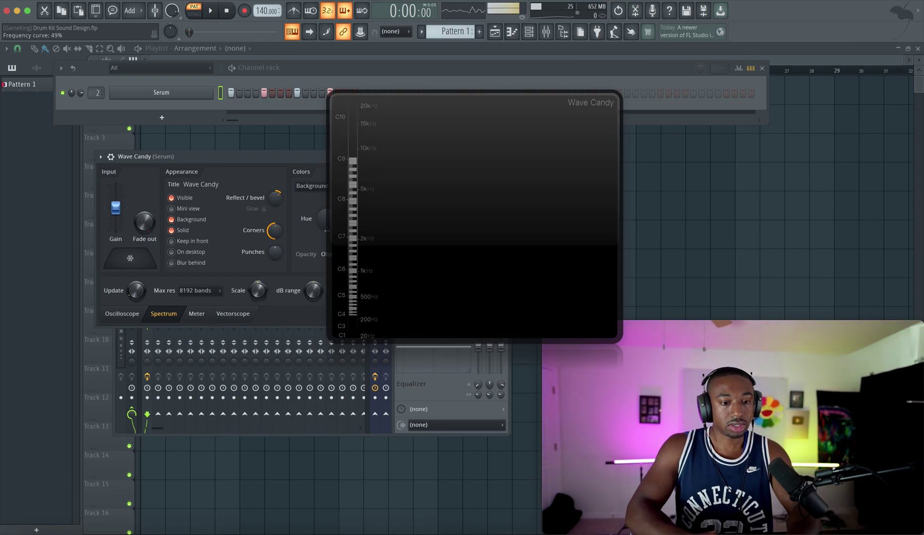
drag(297, 155, 171, 243)
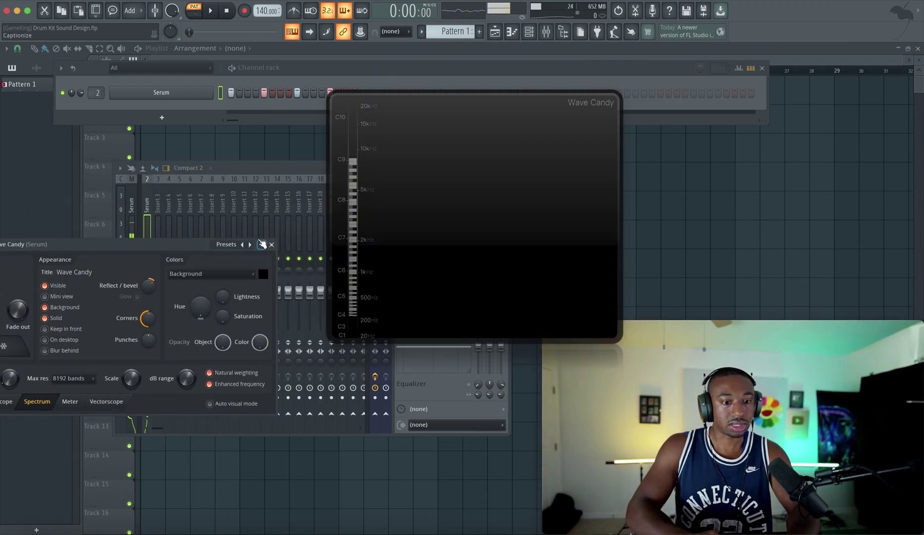
click(272, 244)
drag(443, 221, 221, 262)
Step: Play the kick to read its low end near 58 Hz on the spectrum, then reopen Serum
key(space)
key(space)
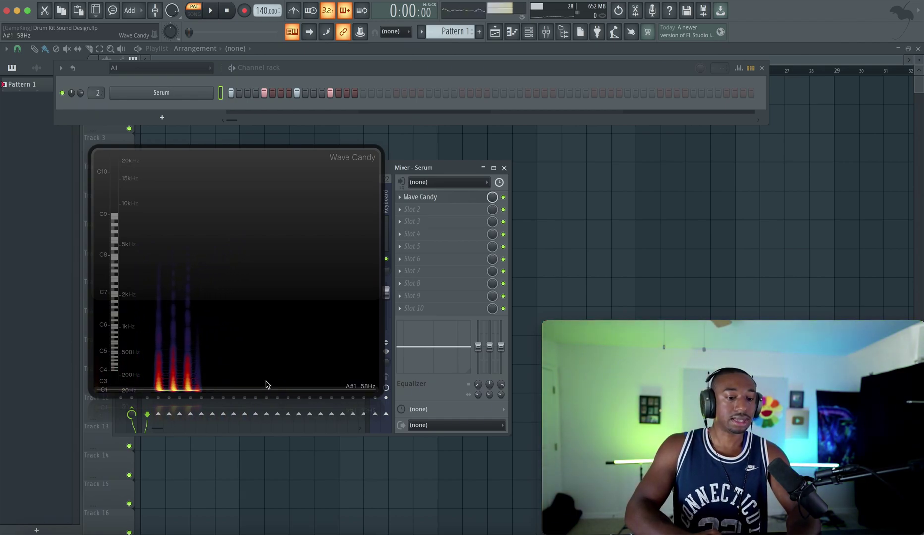
key(space)
key(space)
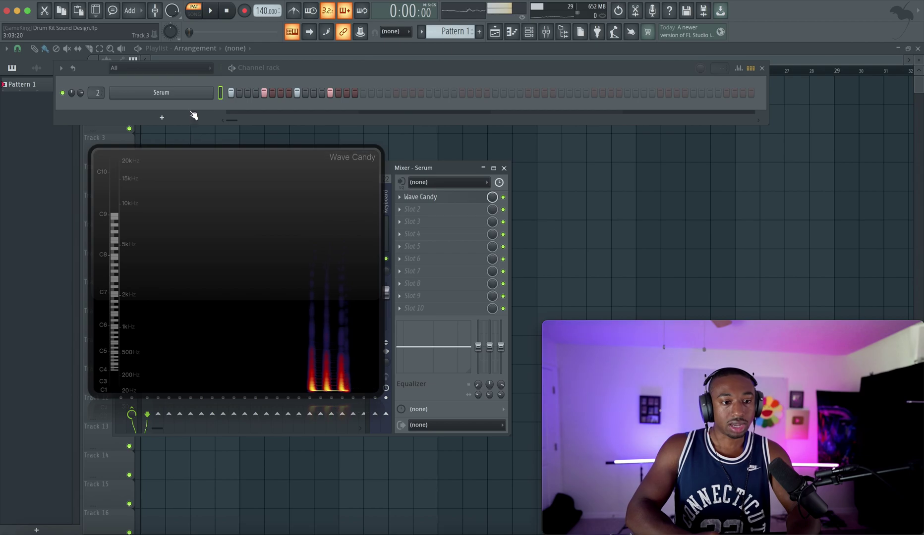
click(184, 98)
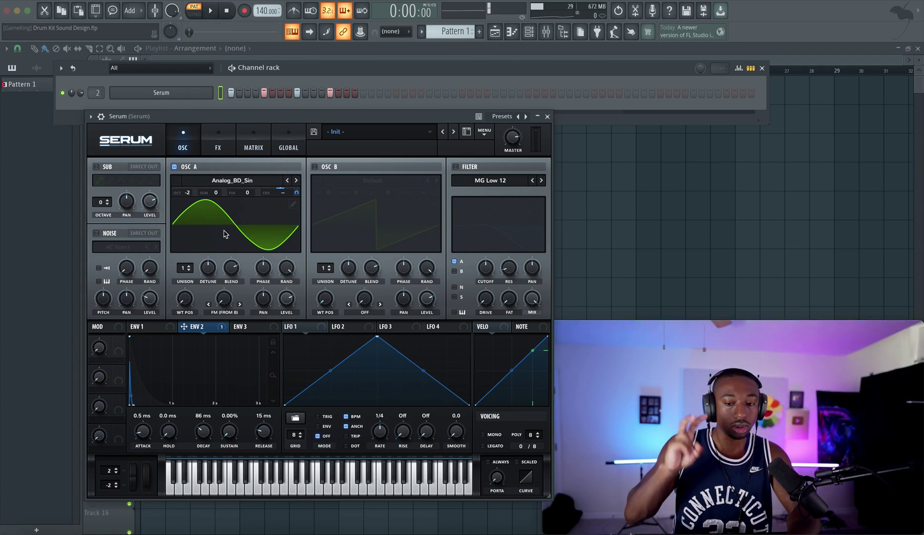
Step: Enable oscillator B at zero level with the Analog_BD_Sin wavetable
click(315, 167)
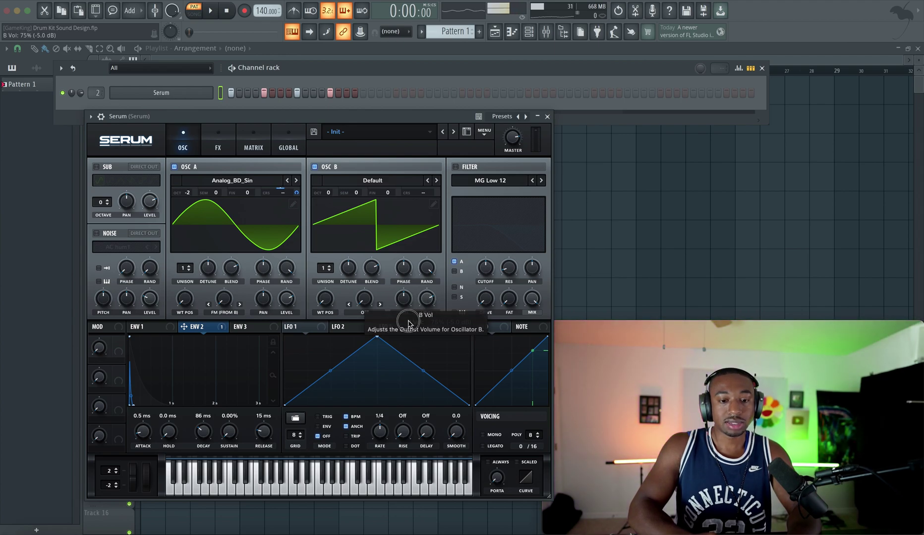
drag(427, 299, 424, 331)
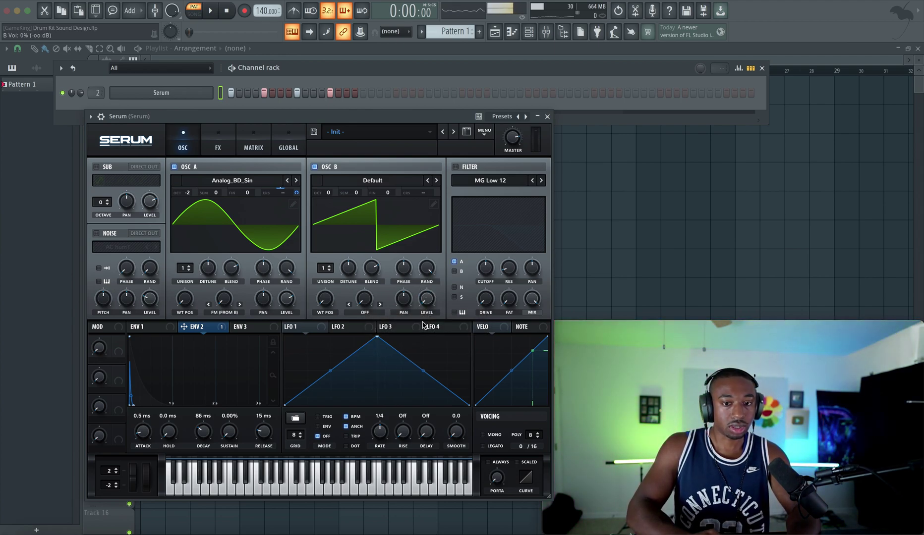
click(365, 181)
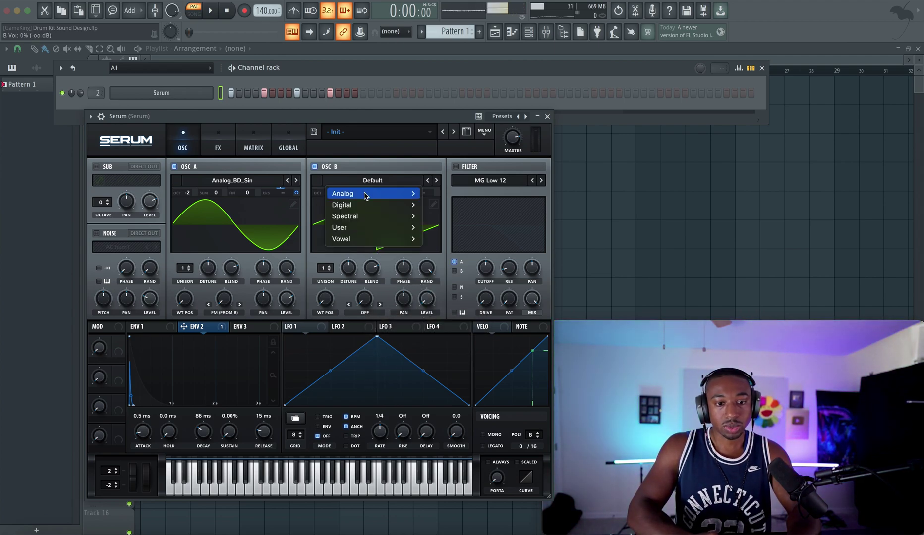
mouse_move(367, 193)
click(452, 85)
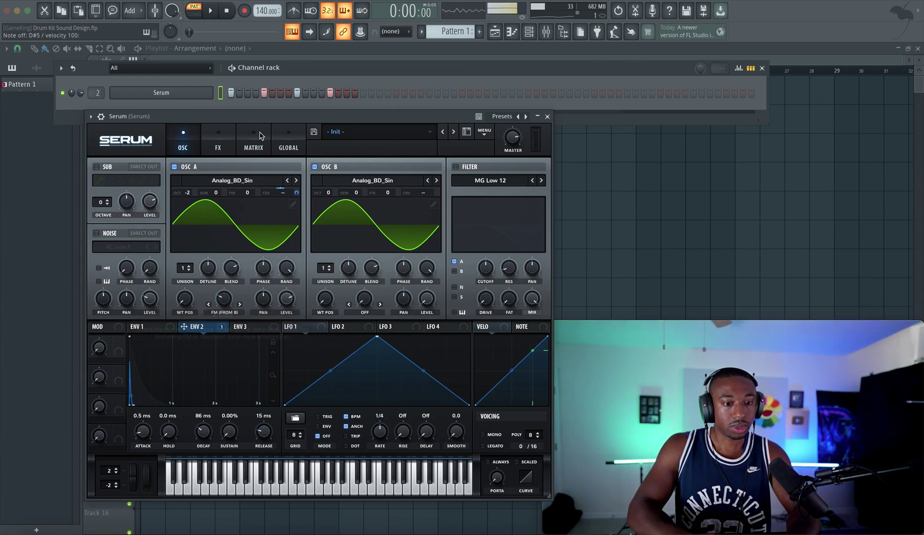
Step: Audition the kick with a small amount of FM from oscillator B
drag(260, 118, 265, 77)
key(space)
mouse_move(232, 255)
mouse_down()
mouse_move(229, 283)
mouse_move(227, 256)
mouse_up()
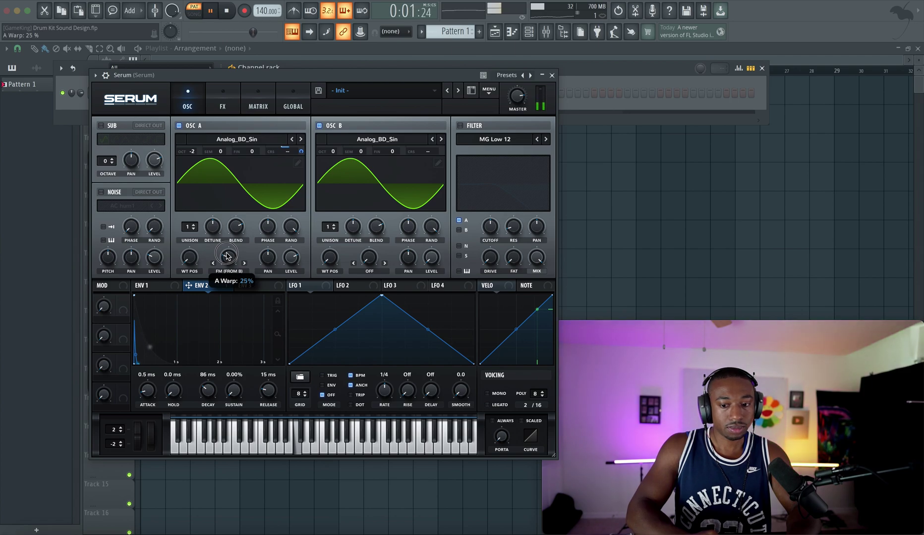
key(space)
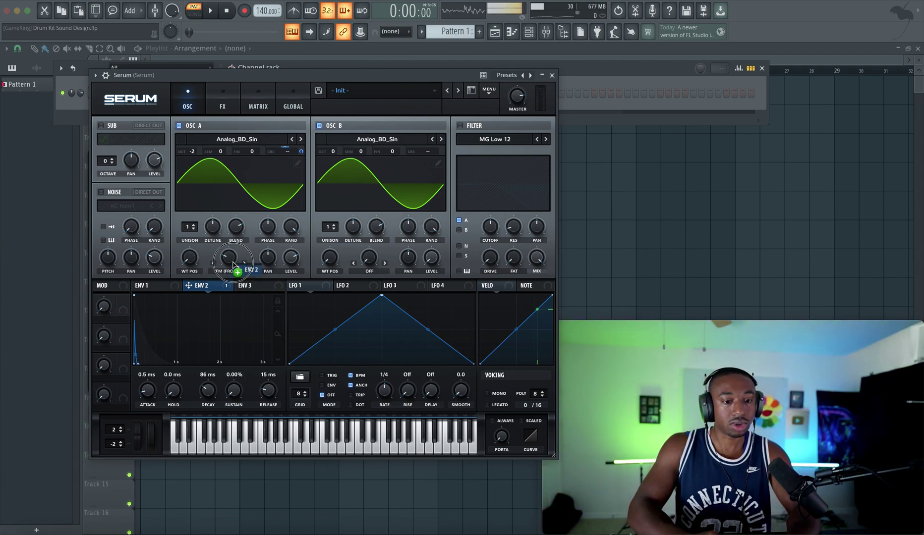
Step: Reset the FM amount and modulate it from envelope 2 at about half depth
double_click(230, 263)
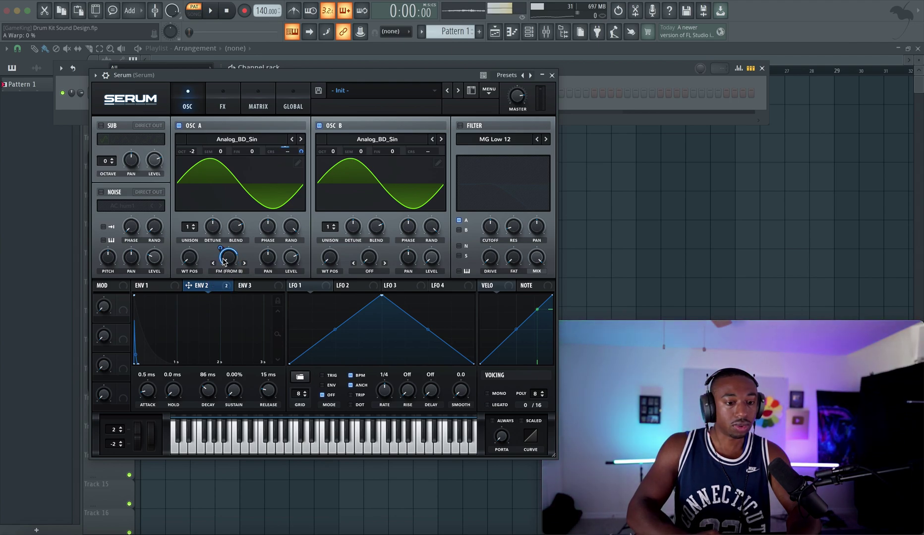
mouse_move(221, 248)
mouse_down()
mouse_move(218, 276)
mouse_move(221, 242)
mouse_up()
key(space)
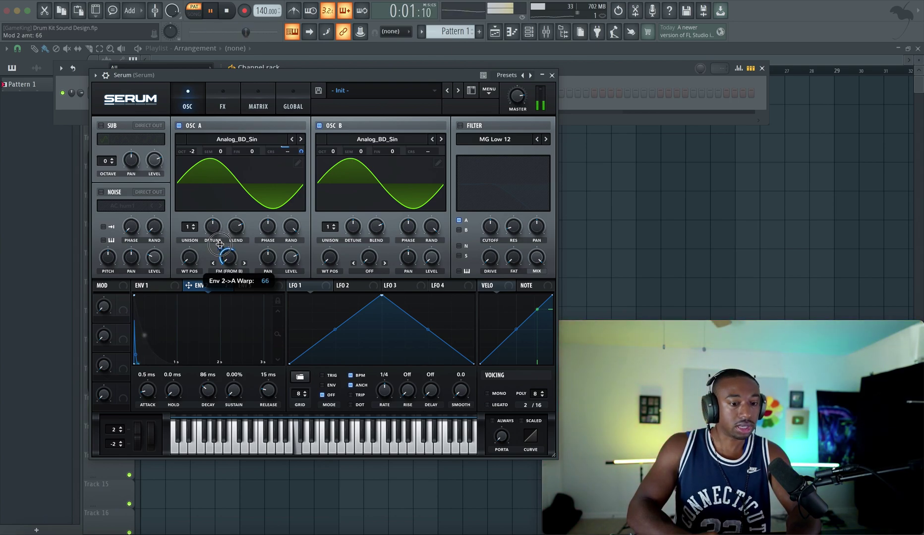
drag(221, 232, 219, 255)
key(space)
Step: Close Serum and Wave Candy and lower the Serum channel volume to 81% while the kick plays
key(Escape)
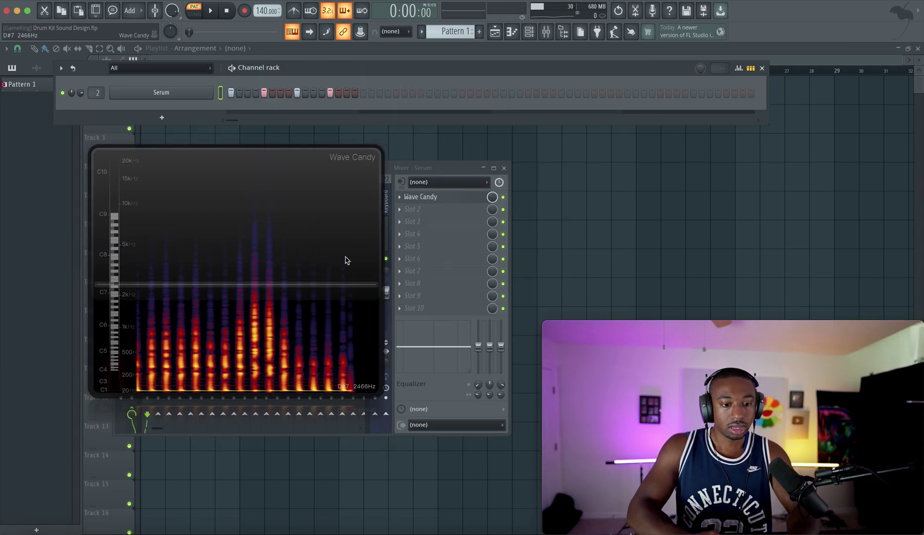
key(Escape)
key(space)
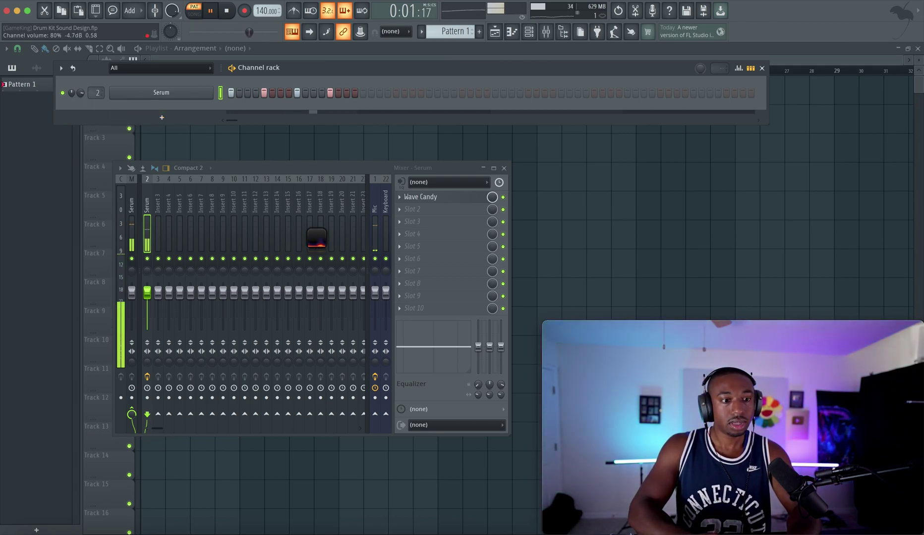
drag(80, 93, 82, 93)
key(space)
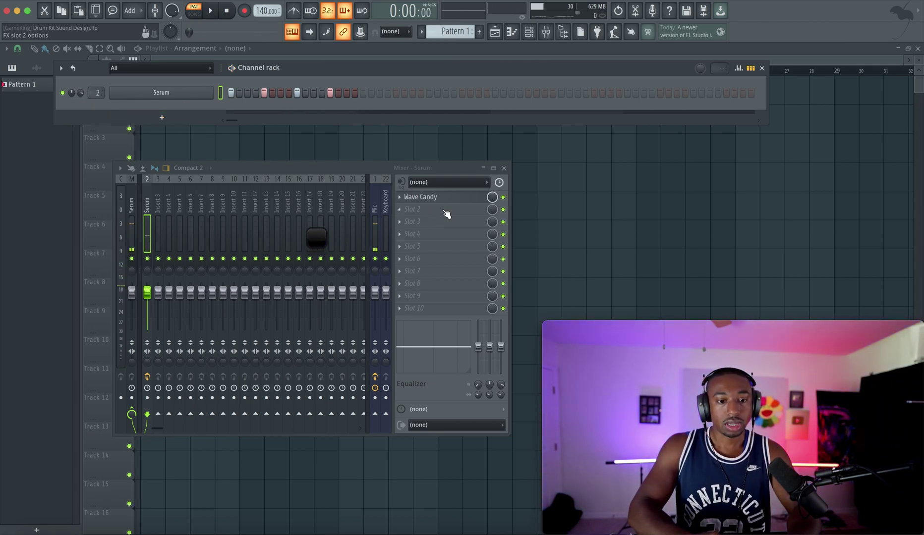
Step: Load StandardCLIP into Slot 2 of the Serum mixer track
click(446, 214)
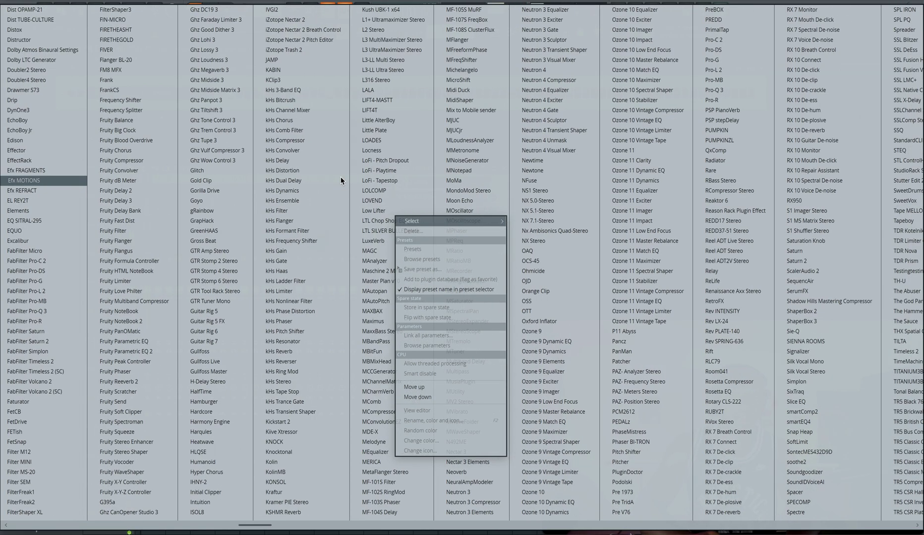
scroll(341, 180, right, 3)
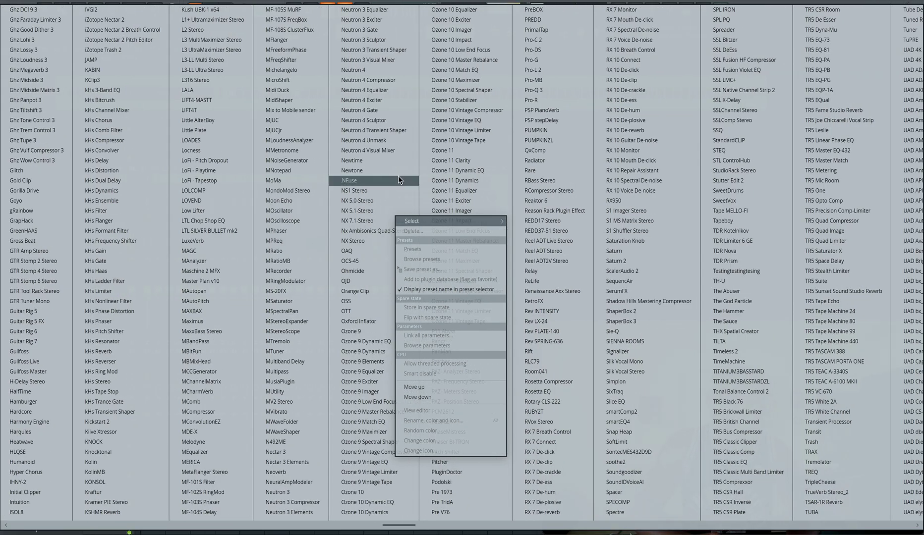
scroll(341, 180, right, 2)
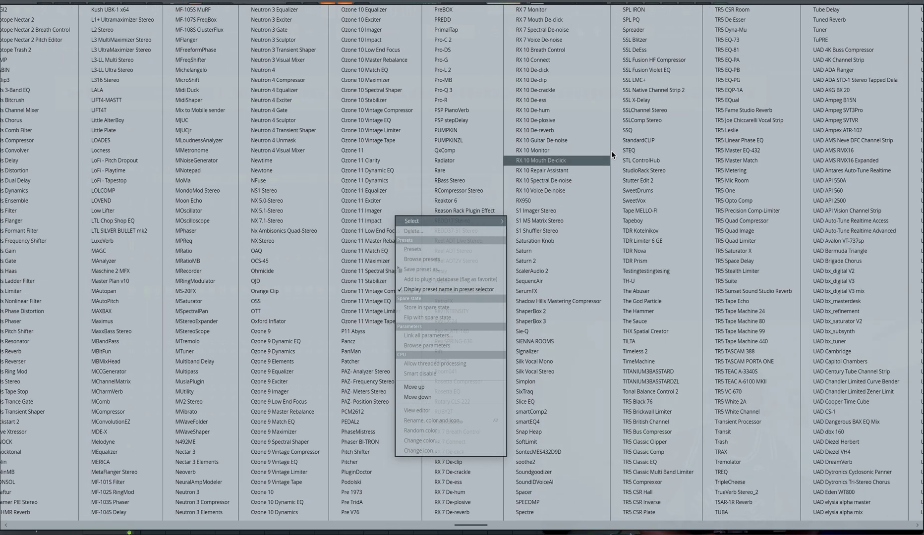
scroll(617, 148, right, 2)
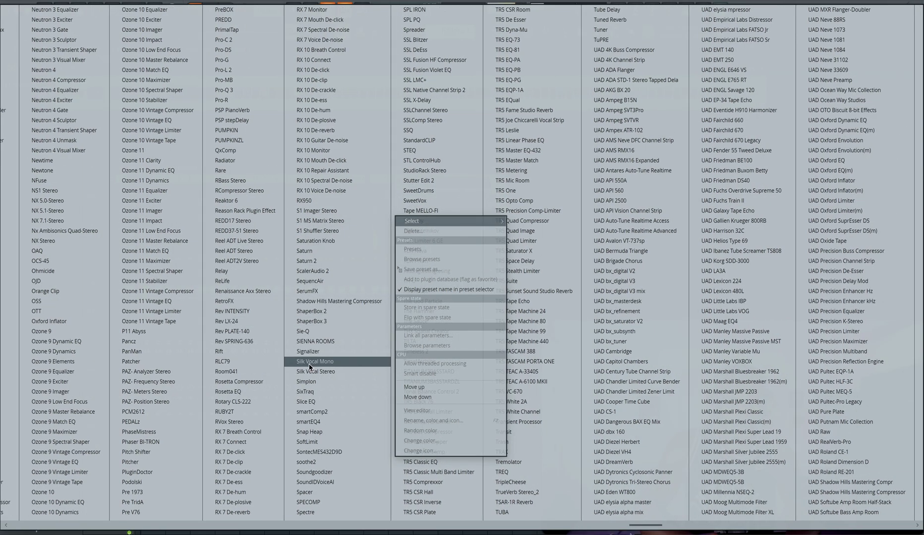
scroll(309, 455, right, 2)
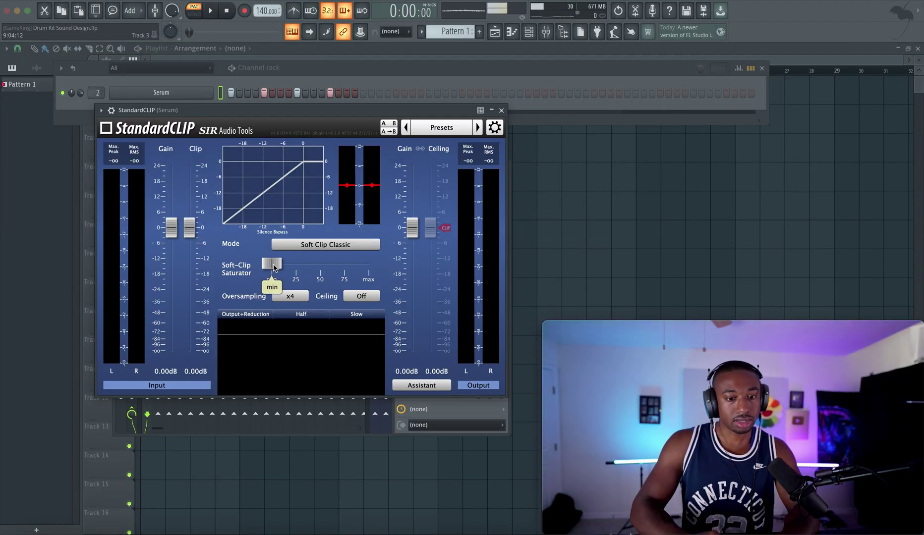
Step: Give StandardCLIP ~75 soft-clip saturation, +7.20 dB gain and a -2.80 dB clip level, then close it
key(space)
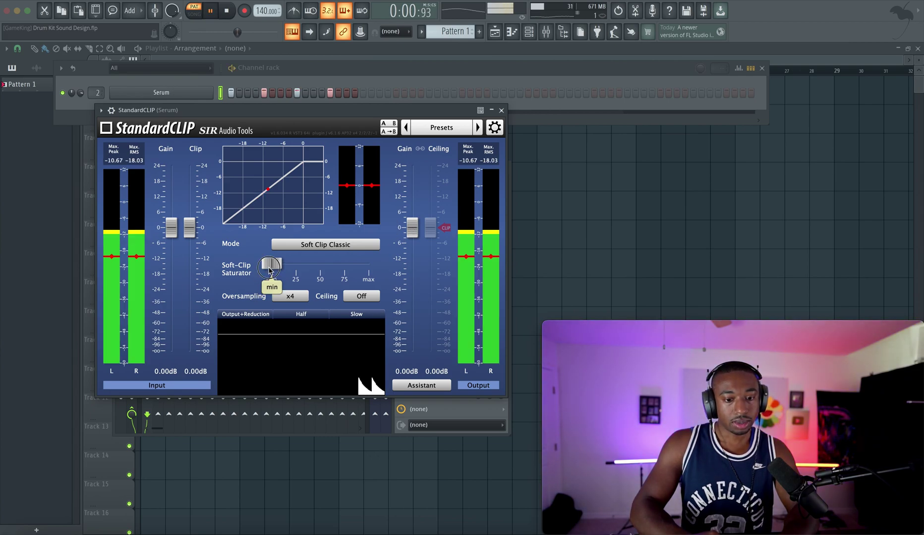
drag(272, 263, 349, 260)
mouse_move(191, 232)
key(space)
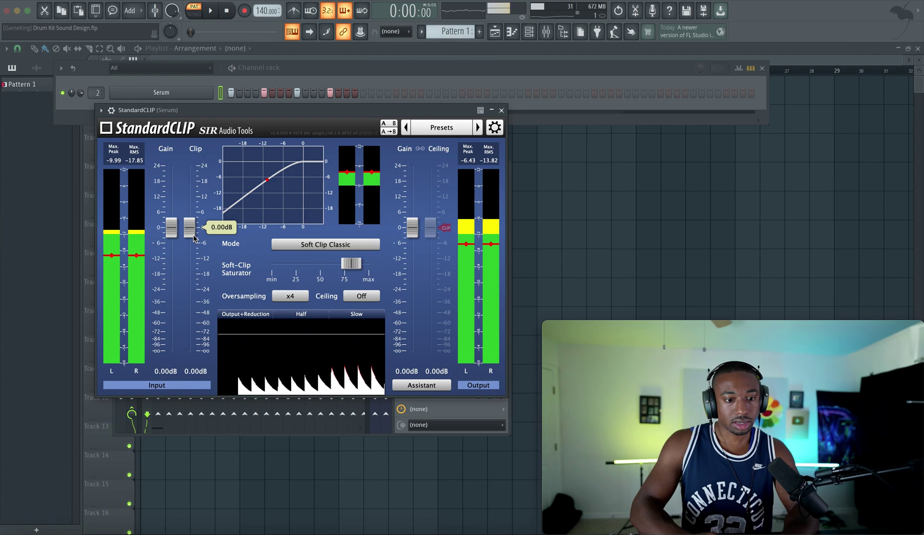
drag(191, 233, 176, 207)
key(space)
key(space)
key(space)
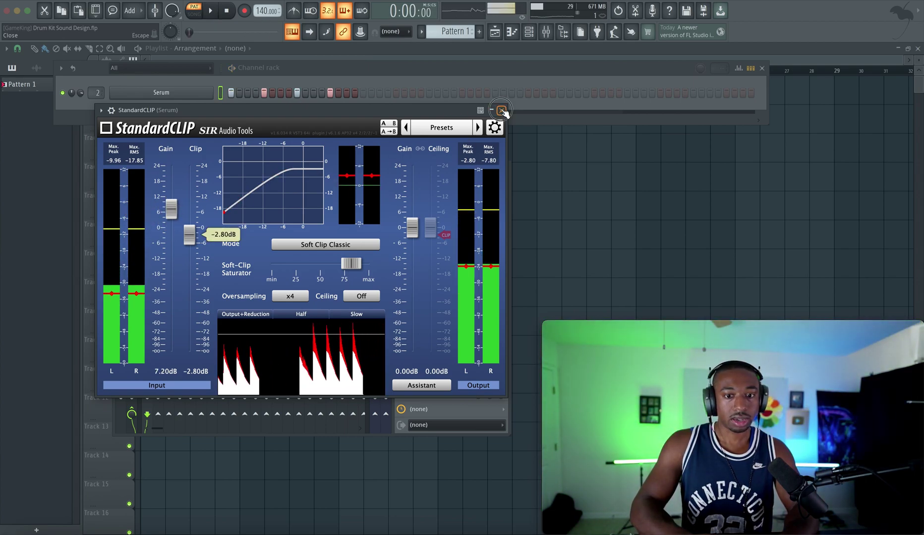
key(space)
key(Escape)
Step: Reopen Serum and raise envelope 2's depth on the FM warp while auditioning the kick
click(208, 95)
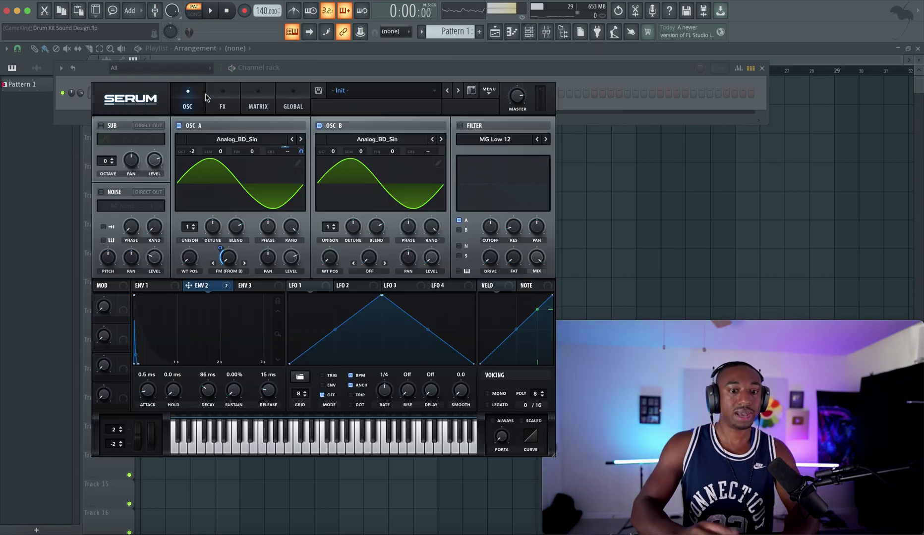
drag(286, 76, 259, 82)
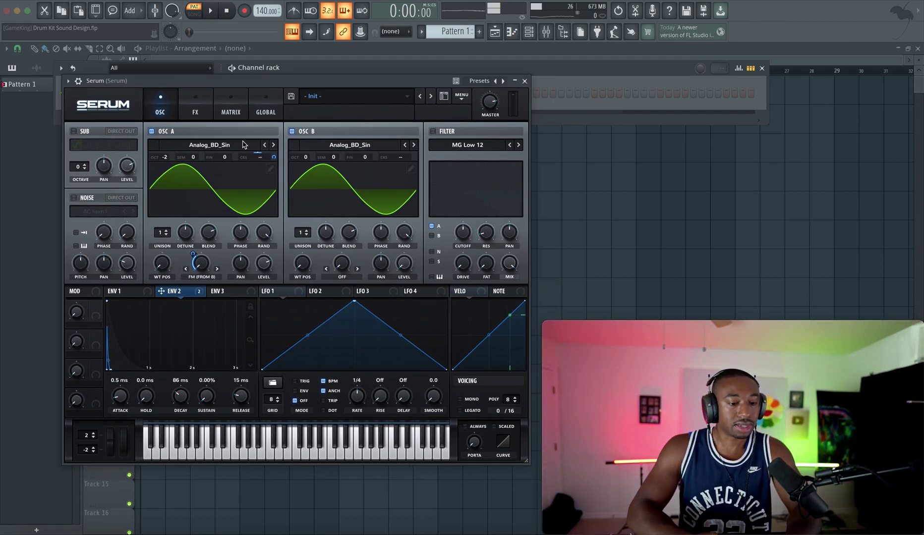
key(space)
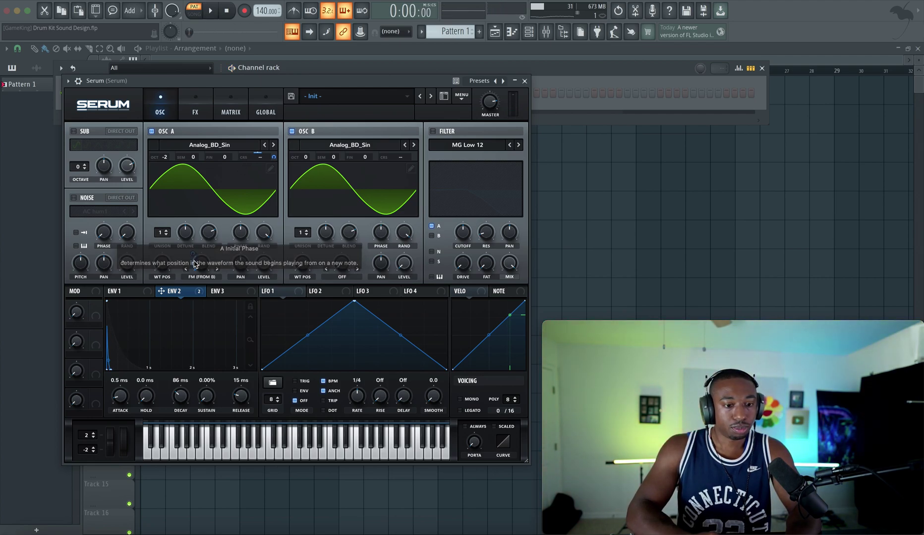
key(space)
drag(193, 255, 188, 261)
key(space)
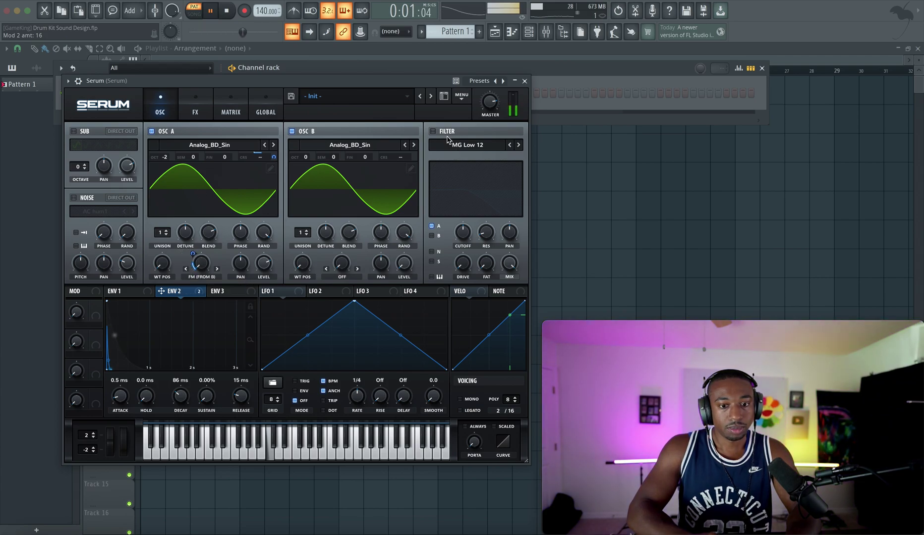
Step: Turn on Serum's filter at about 423 Hz with 4% drive, and raise master volume to ~96%
click(432, 131)
drag(463, 240, 466, 260)
key(space)
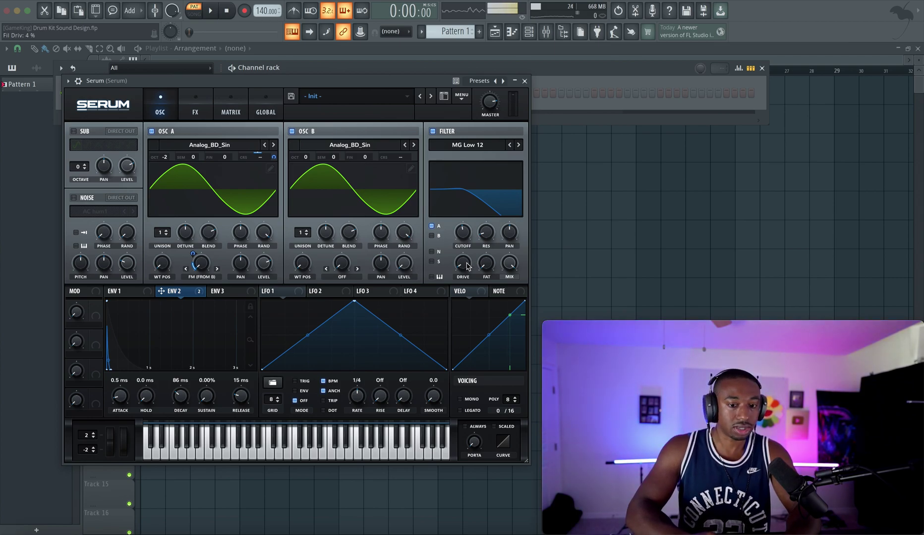
key(space)
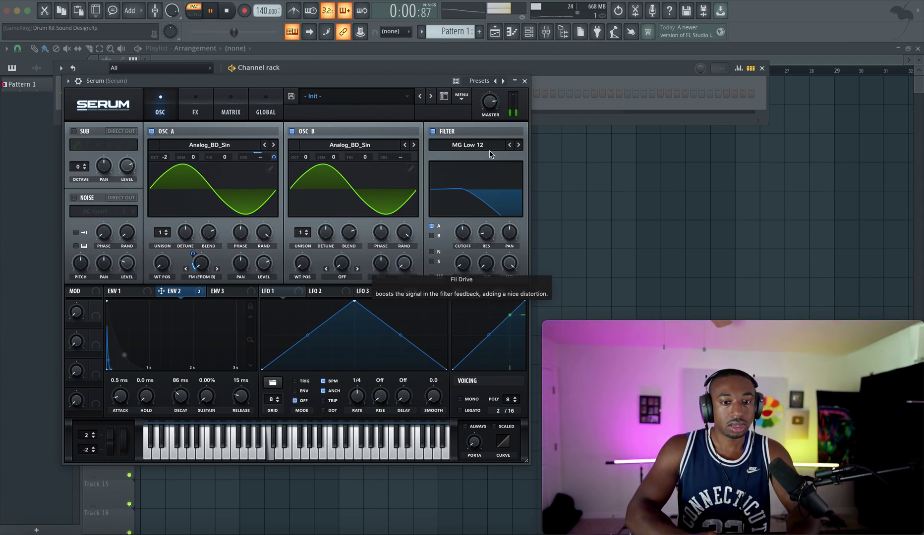
mouse_move(487, 101)
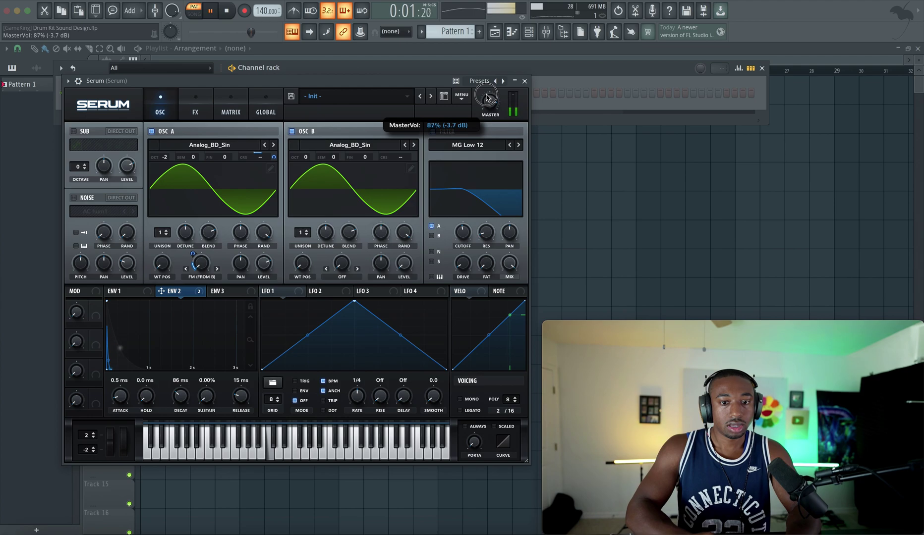
drag(487, 92, 491, 87)
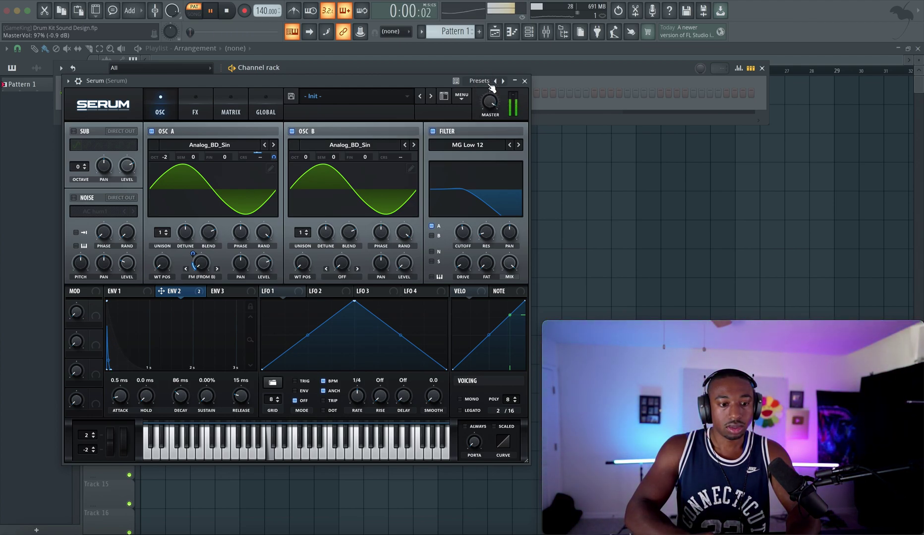
key(space)
key(space)
Step: Shorten envelope 1's decay and audition the kick
click(119, 291)
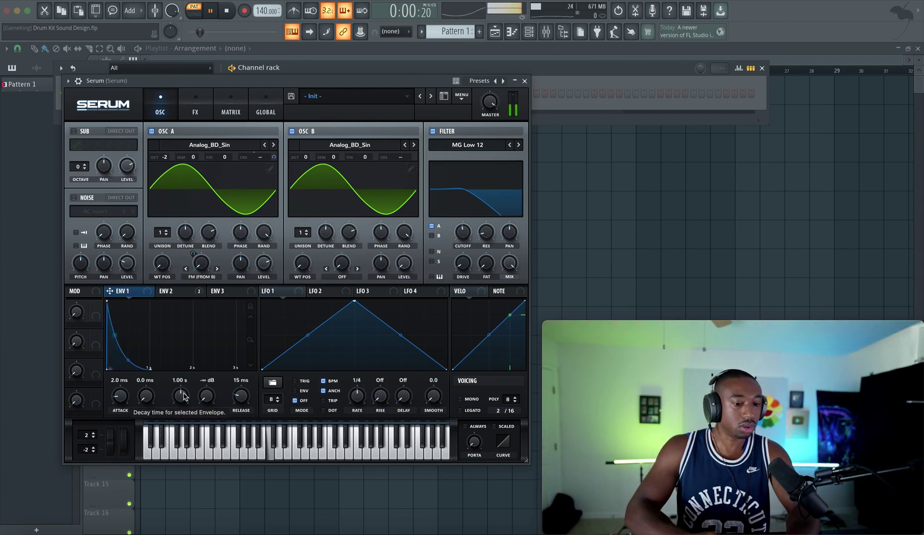
scroll(183, 396, down, 5)
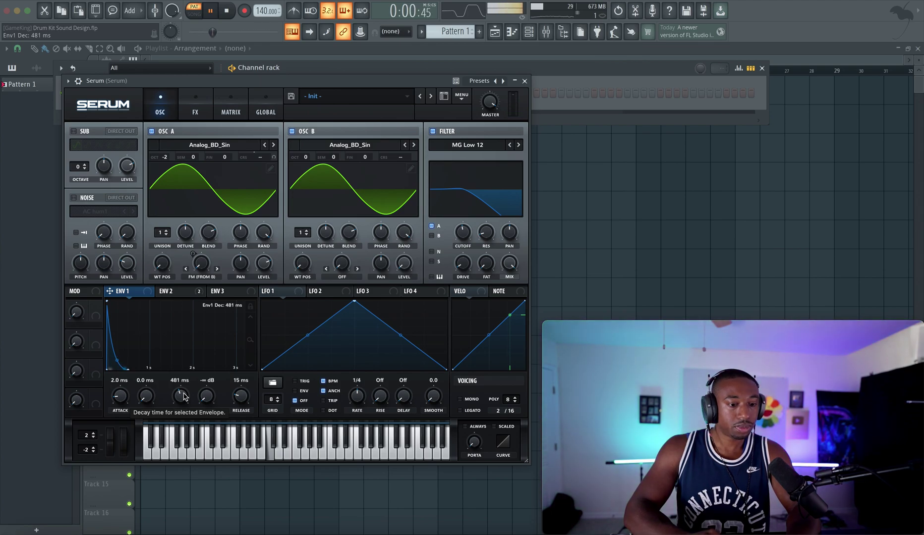
scroll(183, 396, down, 3)
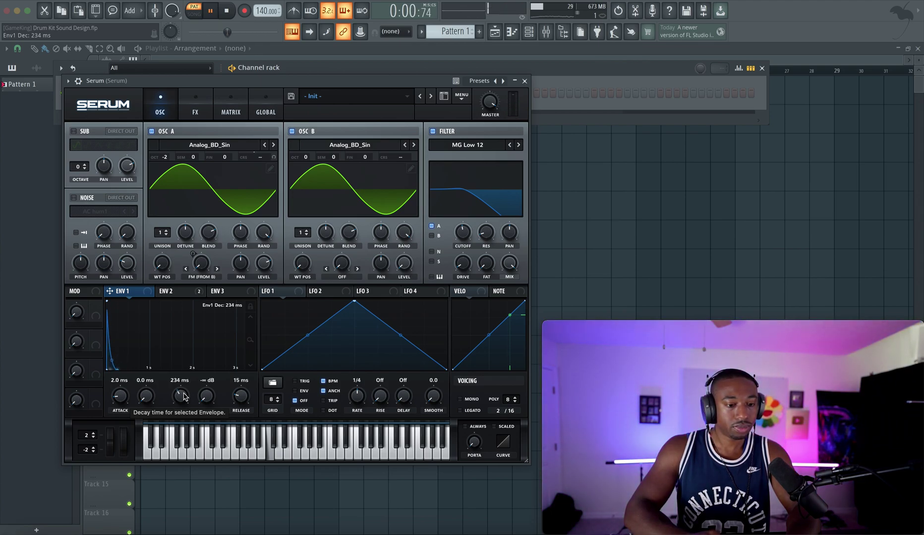
scroll(184, 395, up, 1)
key(space)
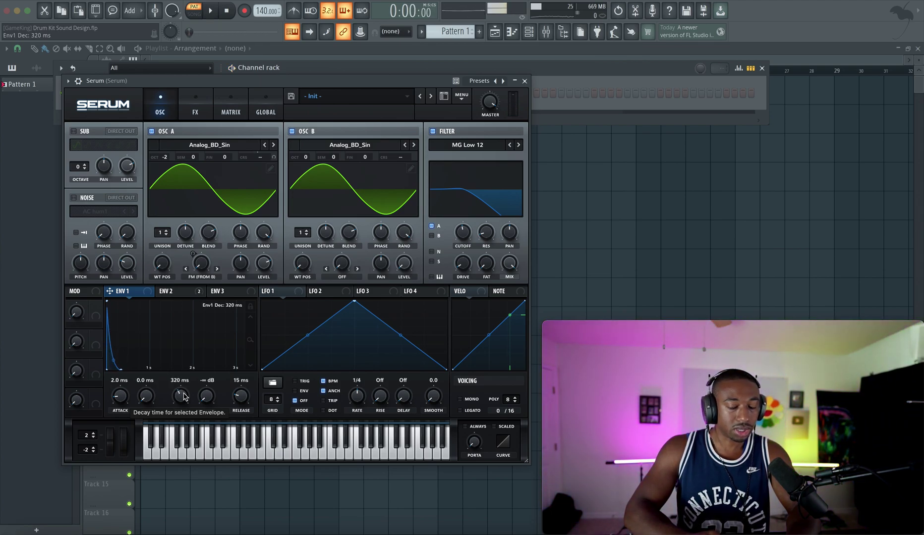
scroll(184, 397, up, 1)
key(space)
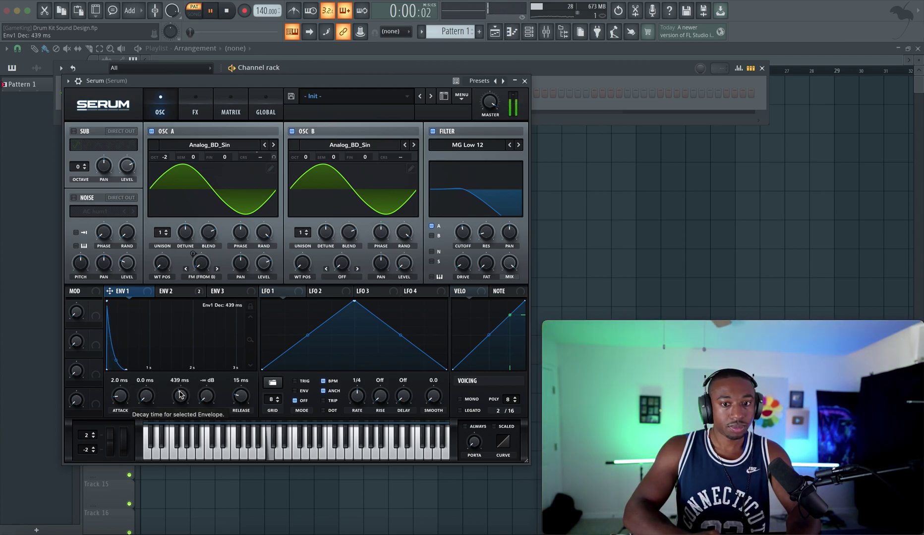
key(space)
Step: Try the sub oscillator dropped to octave -3, then switch it off
click(74, 132)
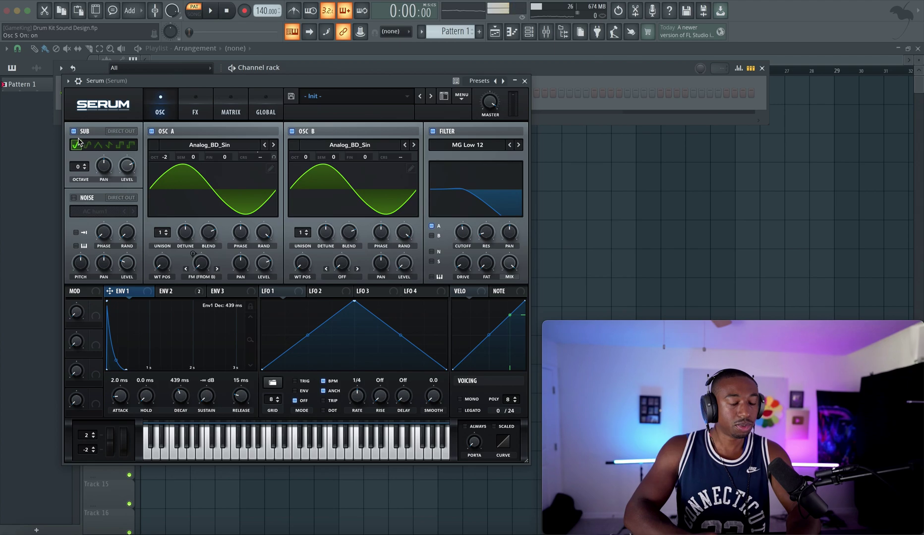
click(85, 169)
key(space)
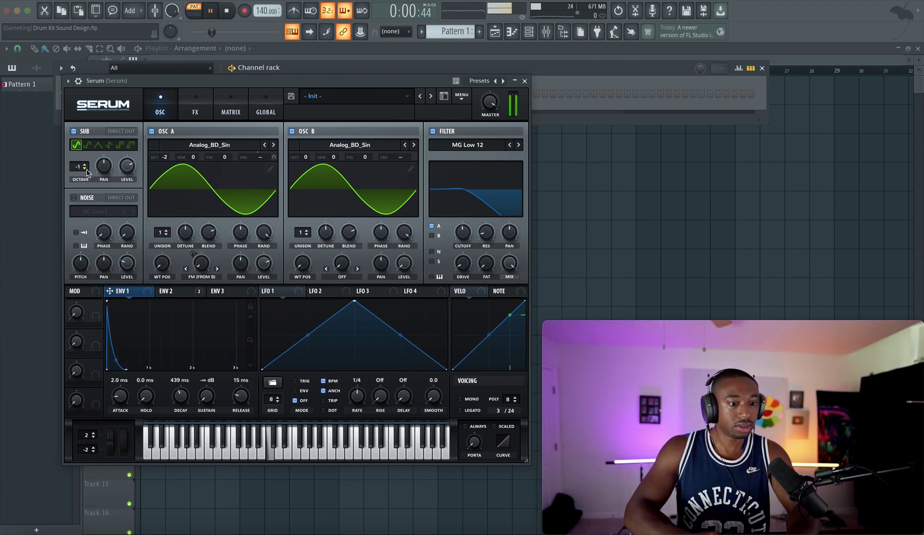
key(space)
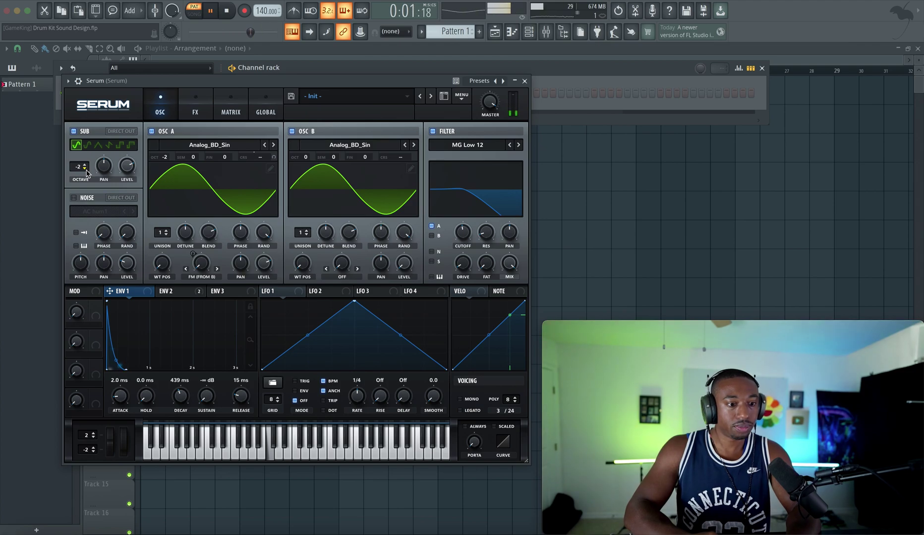
key(space)
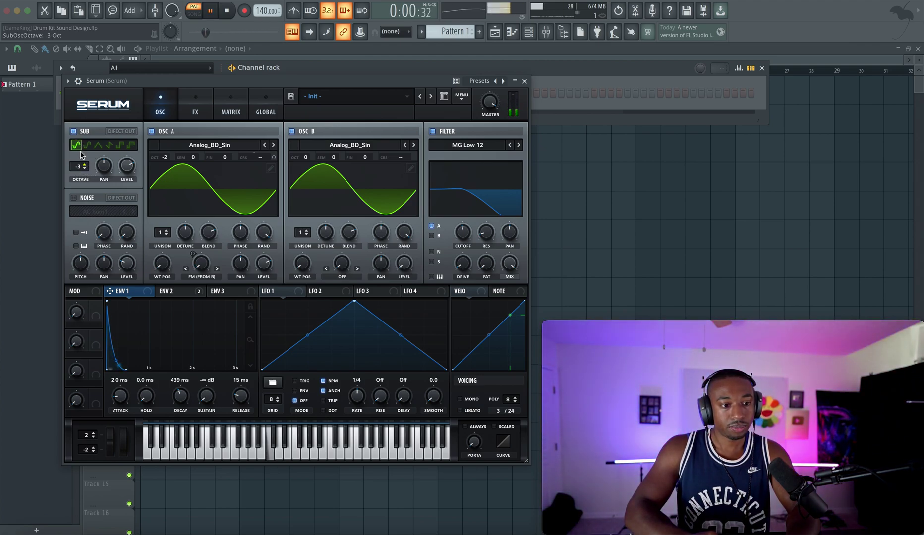
click(75, 132)
key(space)
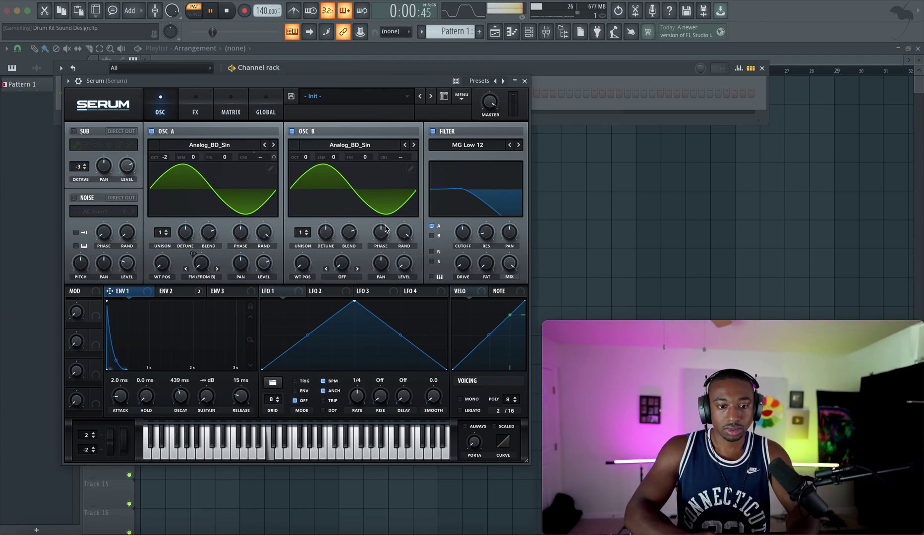
key(space)
Step: Close Serum and put Edison in Slot 3 of the Serum insert in the mixer
click(525, 82)
click(547, 32)
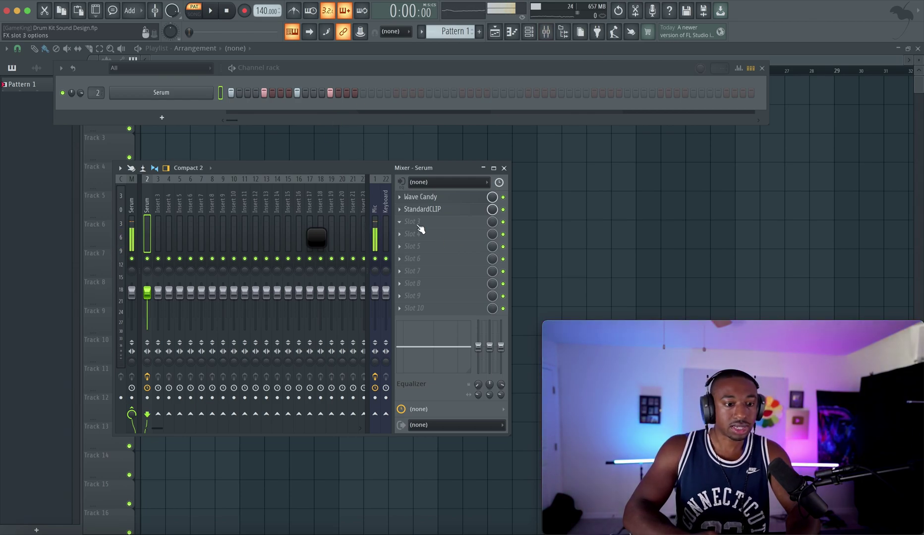
click(416, 223)
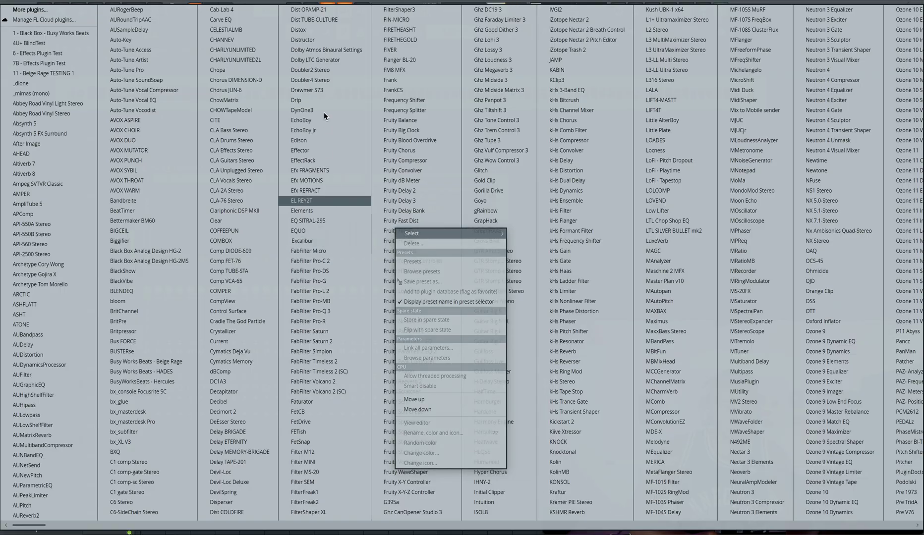
click(319, 141)
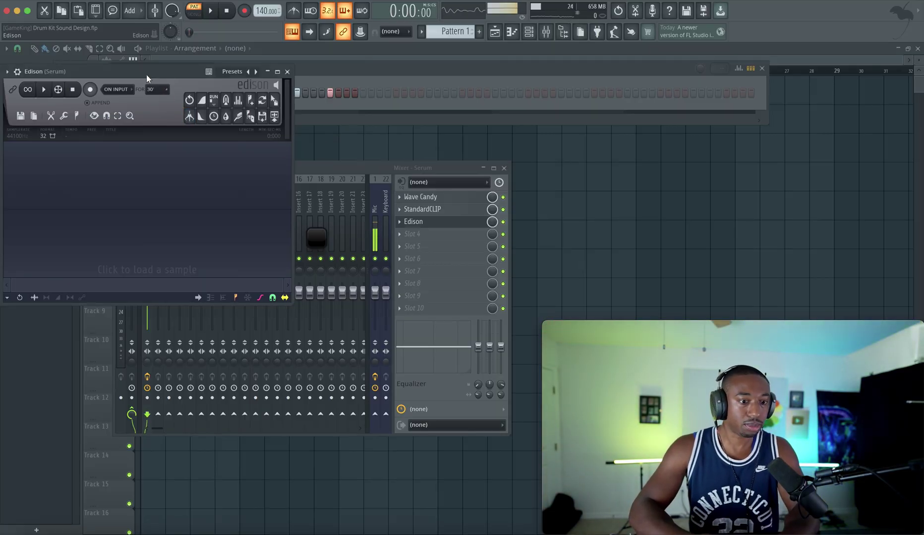
drag(146, 74, 235, 93)
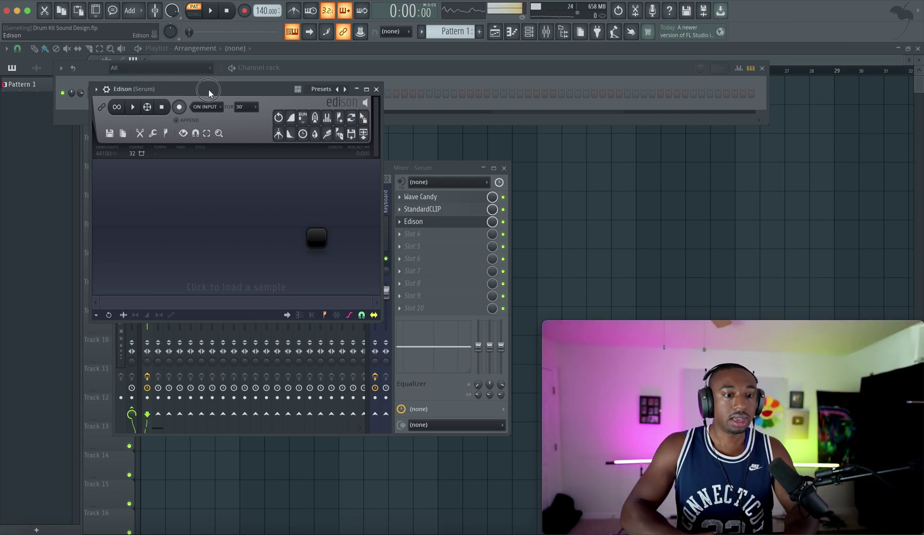
Step: Set Edison to record ON PLAY and arm it
drag(209, 90, 233, 106)
click(231, 123)
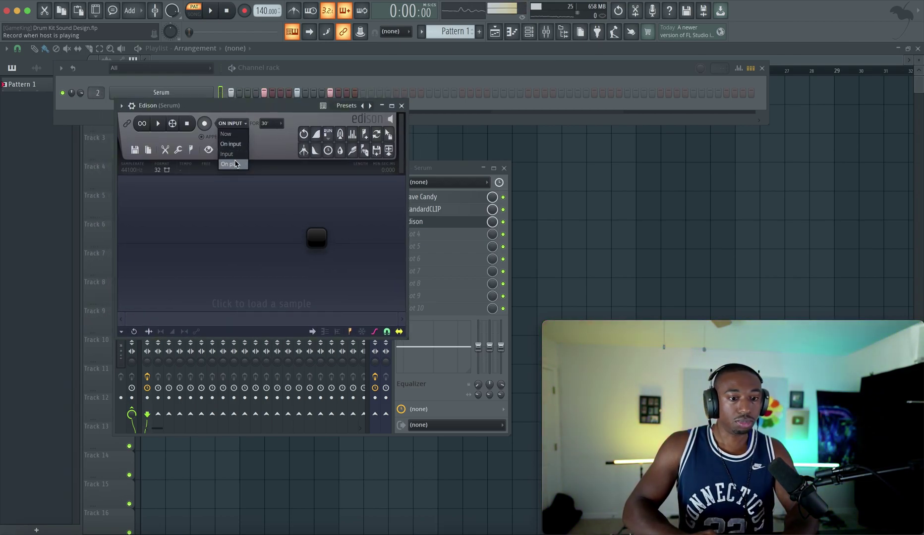
click(235, 164)
click(204, 123)
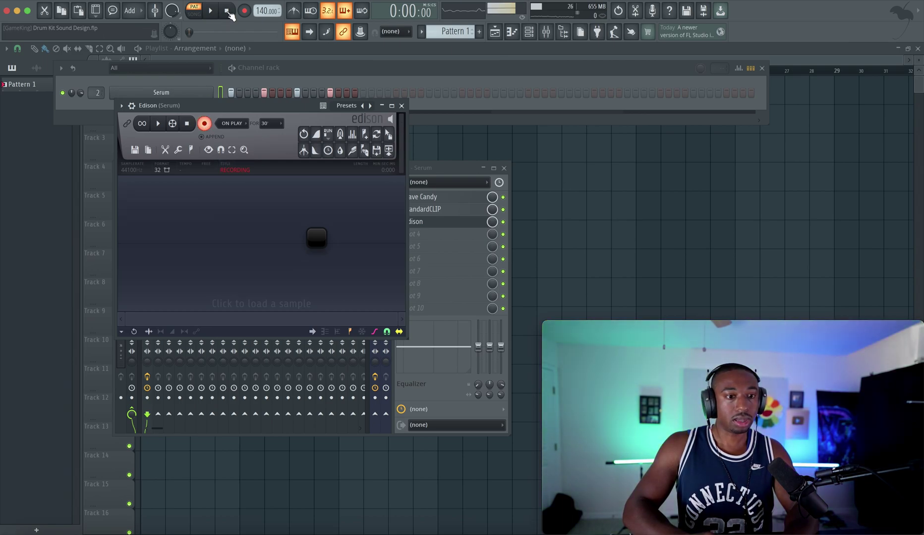
Step: Turn off the extra kick steps, record one hit, and keep only the region between markers
drag(264, 92, 350, 94)
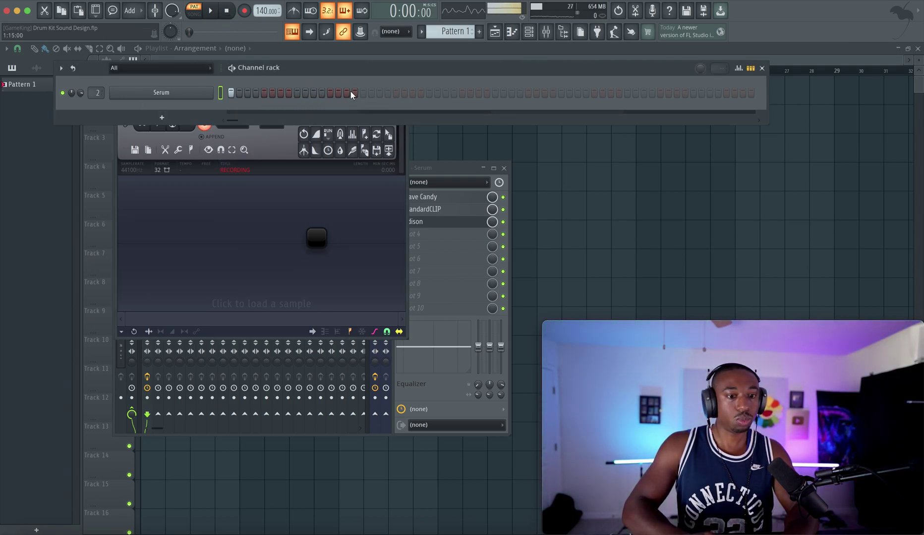
click(282, 142)
click(211, 11)
click(188, 125)
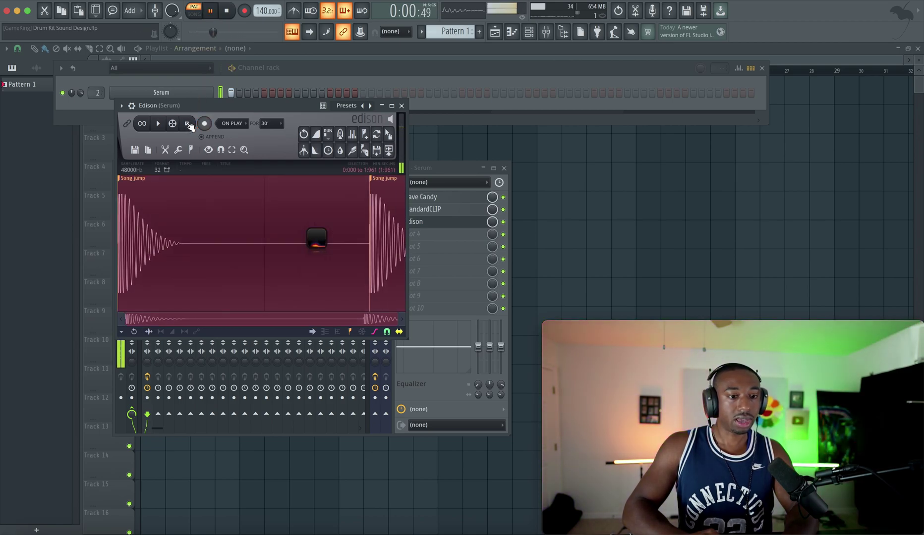
key(space)
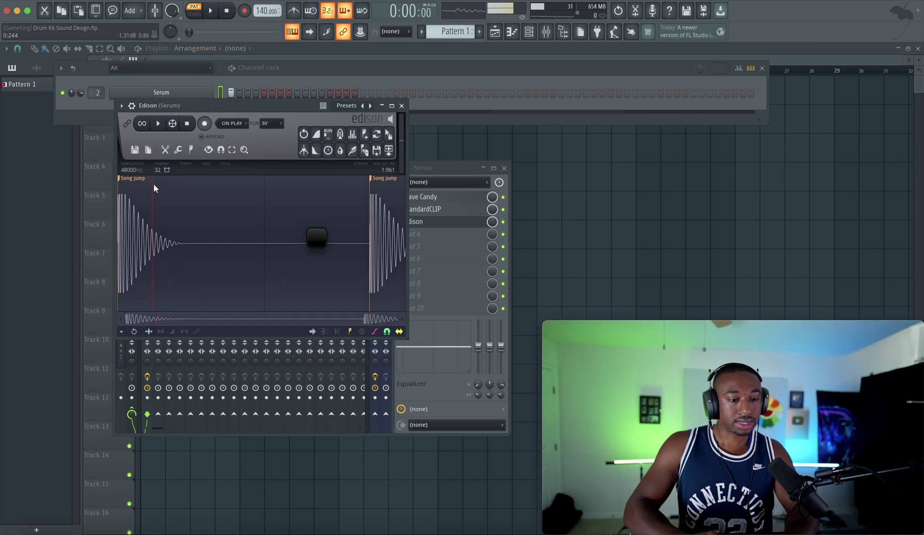
double_click(147, 186)
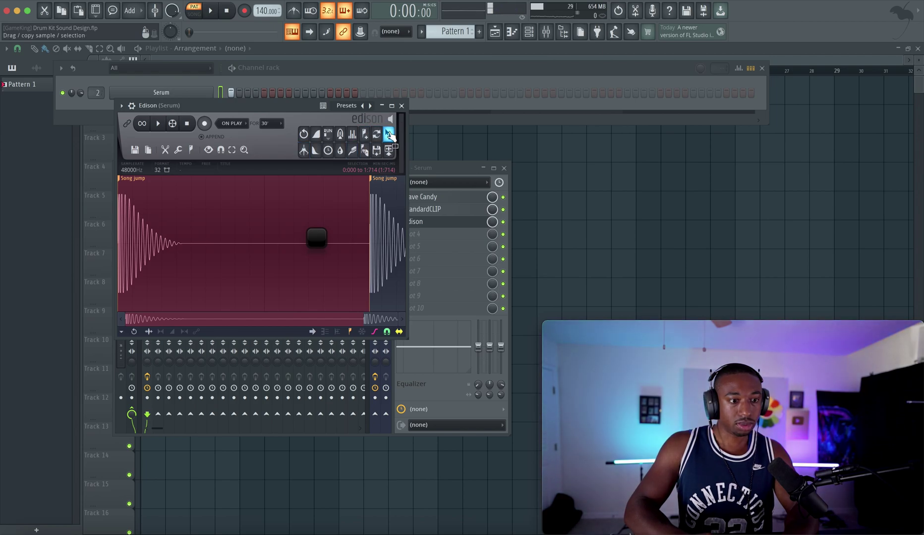
drag(389, 134, 165, 110)
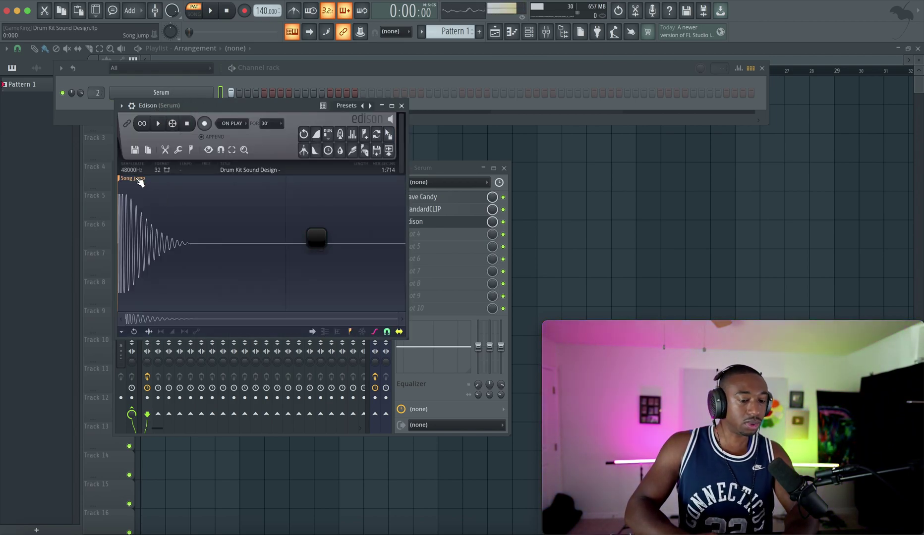
Step: Delete the Song jump marker from the recorded kick in Edison
right_click(140, 183)
click(148, 188)
scroll(165, 223, up, 2)
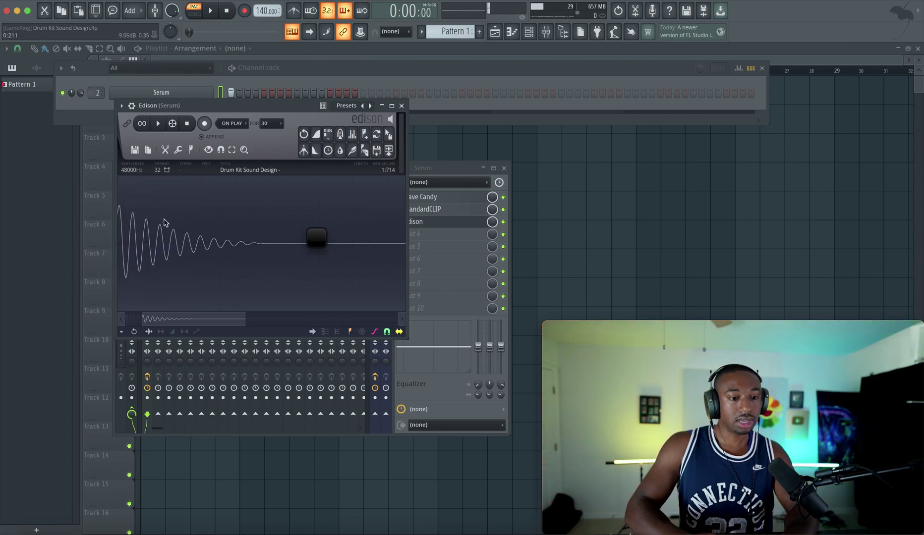
scroll(165, 223, down, 2)
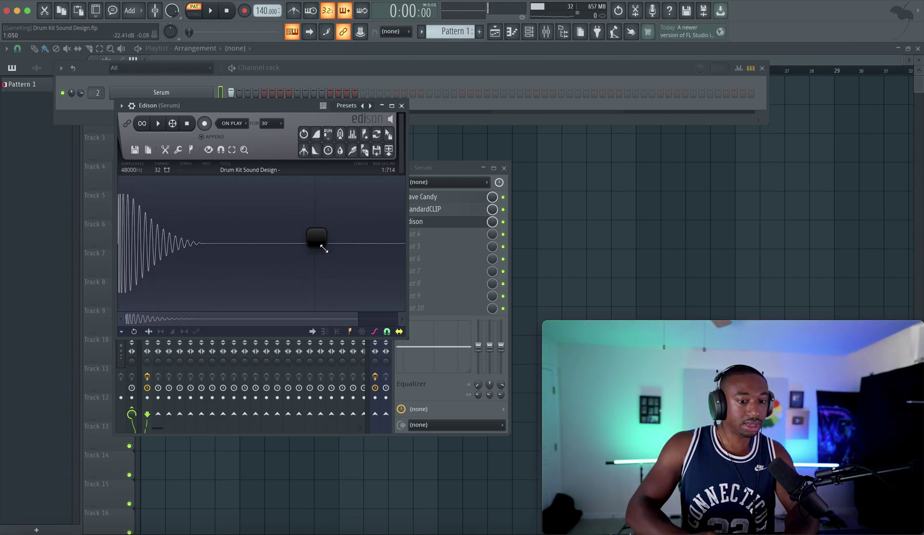
drag(323, 246, 563, 155)
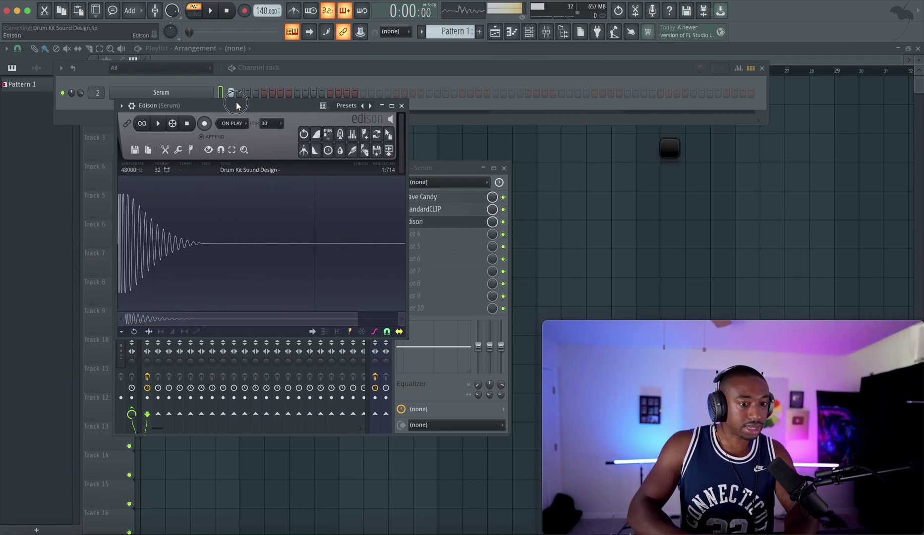
Step: Zoom in and out on the Edison waveform to inspect the kick's decaying cycles
drag(238, 102, 289, 102)
scroll(176, 219, up, 2)
scroll(184, 219, down, 1)
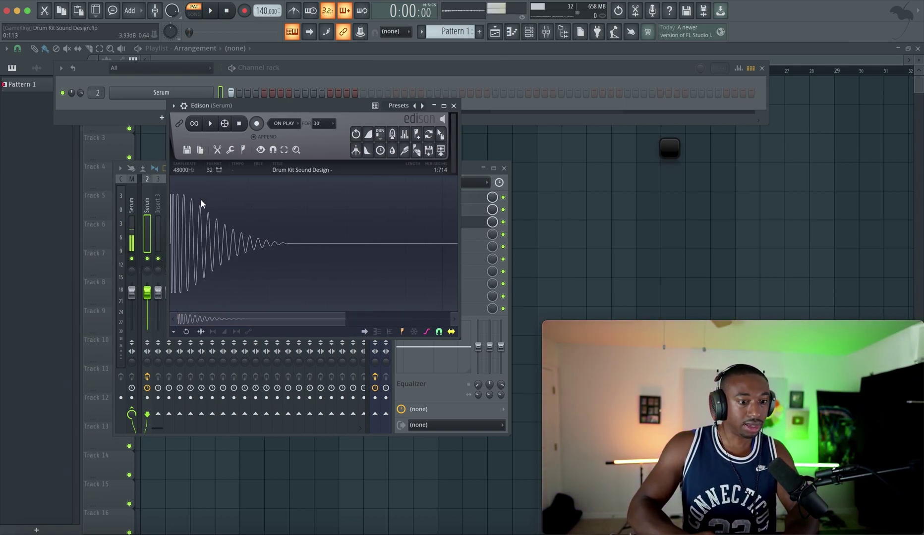
scroll(201, 199, up, 2)
drag(310, 107, 287, 108)
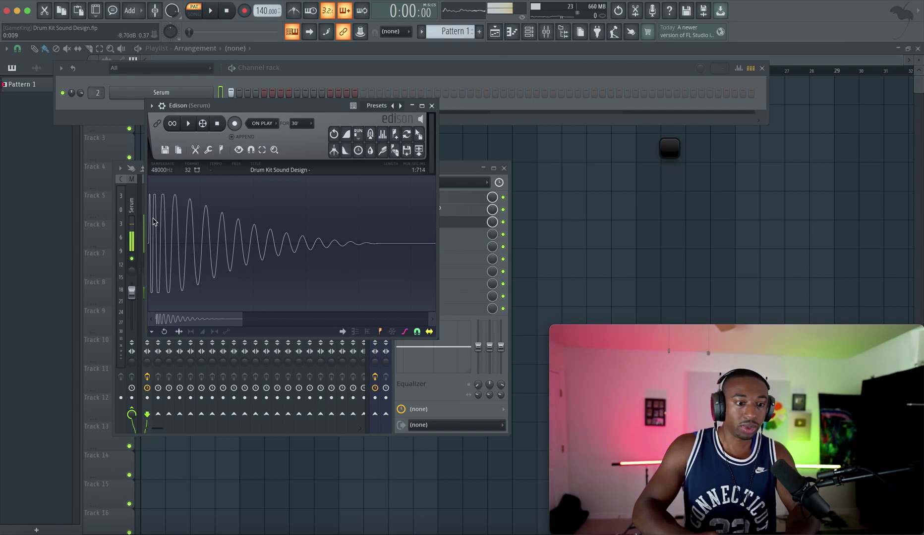
scroll(152, 236, down, 1)
scroll(167, 234, down, 1)
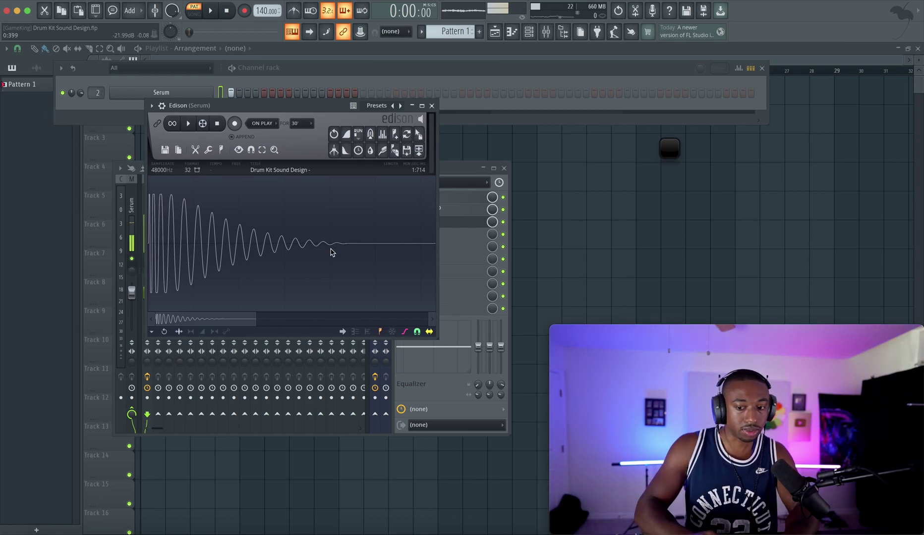
scroll(169, 240, up, 2)
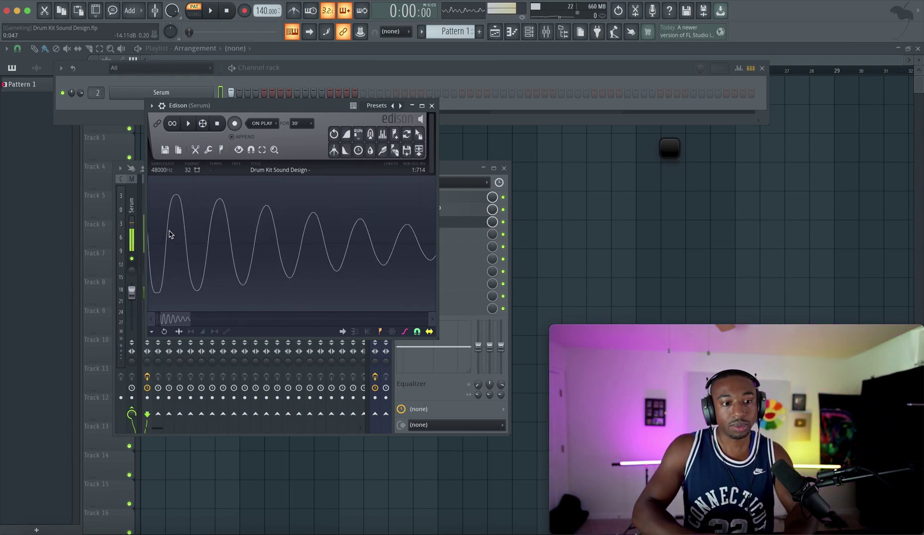
scroll(165, 311, down, 2)
scroll(165, 213, up, 2)
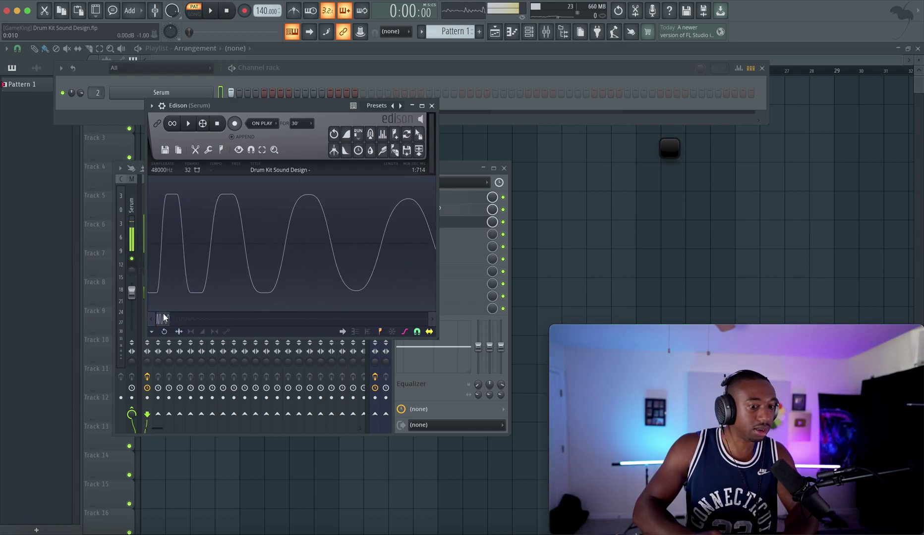
scroll(164, 318, down, 1)
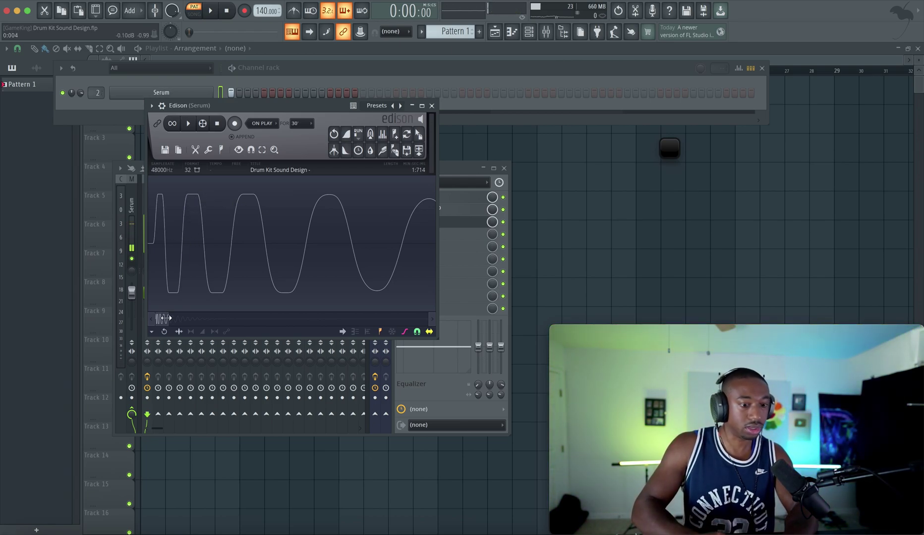
drag(164, 318, 206, 318)
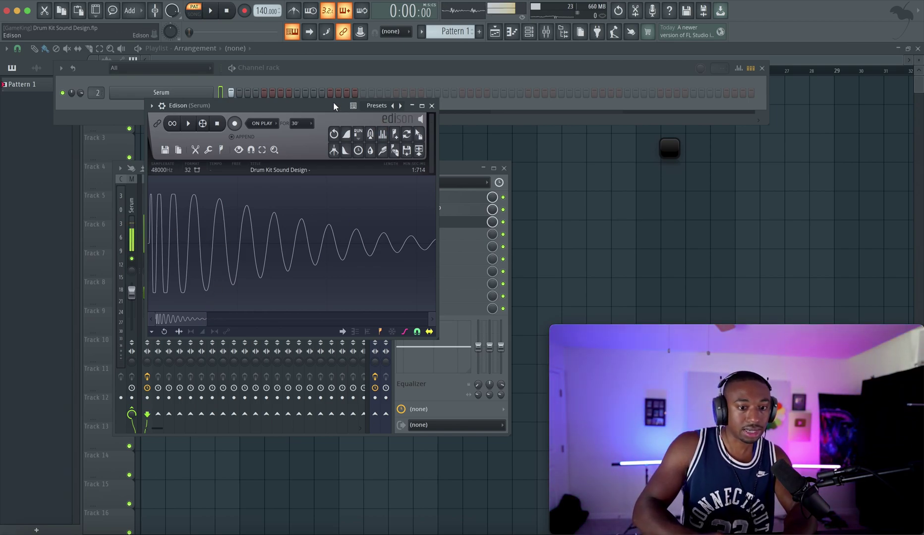
drag(333, 106, 266, 100)
Step: Normalize the recorded kick in Edison and preview it
scroll(152, 256, down, 3)
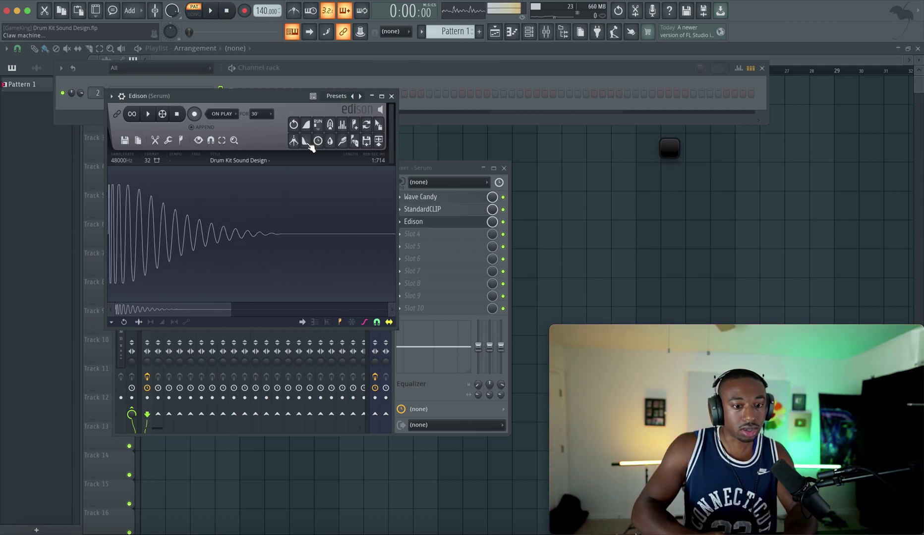
drag(396, 150, 496, 151)
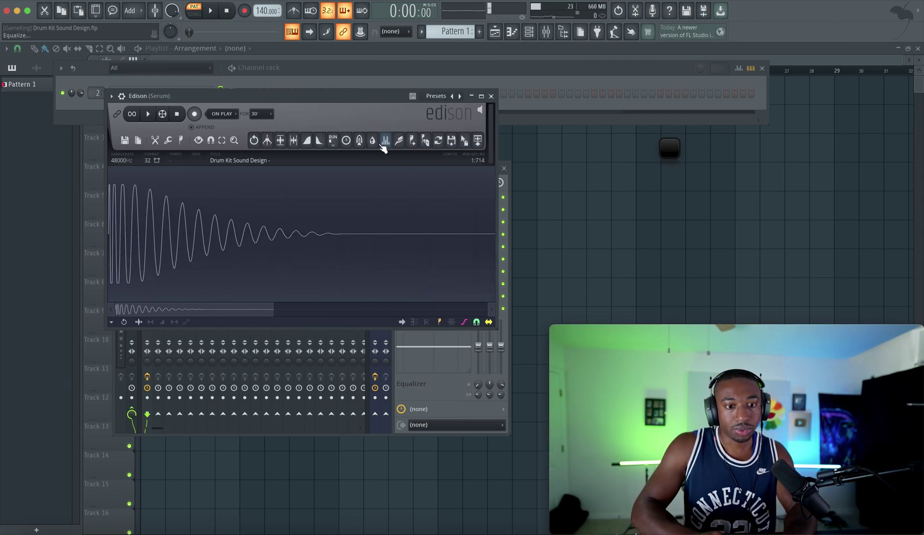
click(279, 141)
click(149, 114)
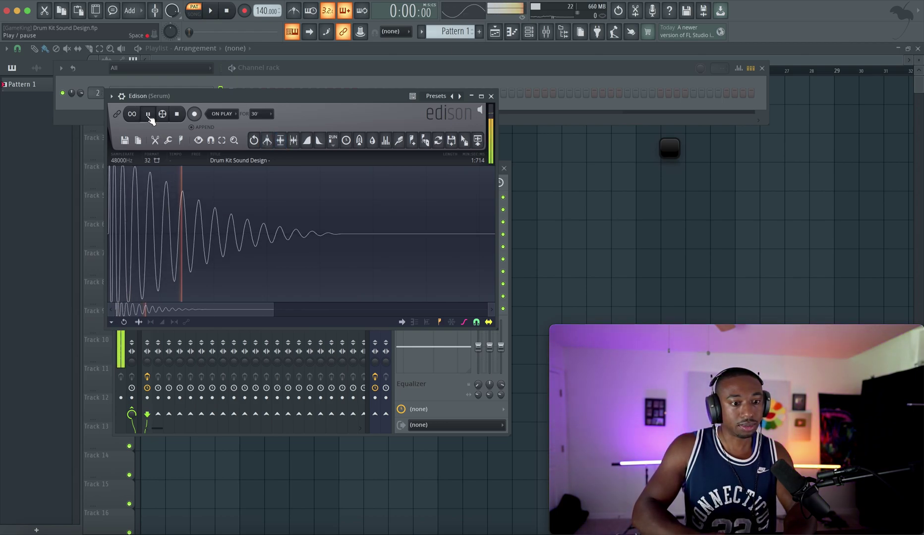
click(177, 115)
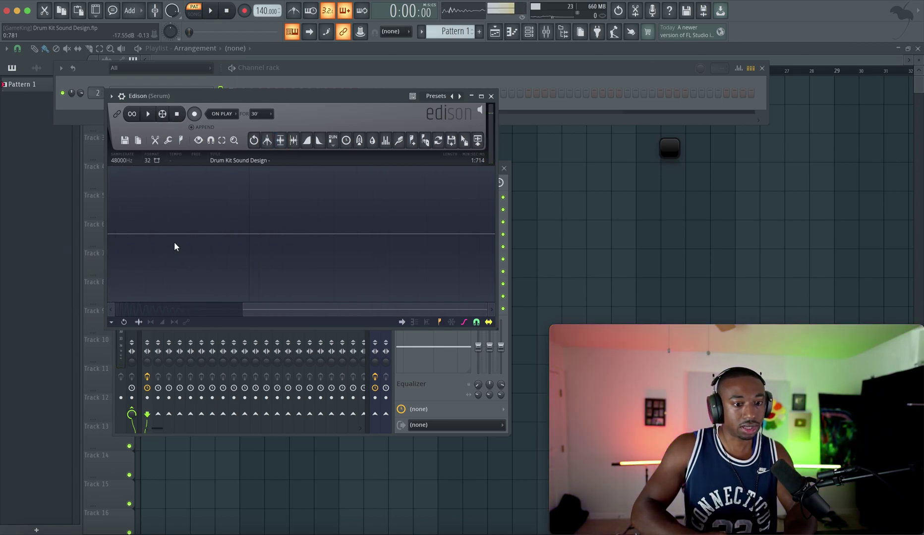
Step: Save the kick as a new wav in the Sounds folder on the 2020 T7 drive
click(125, 140)
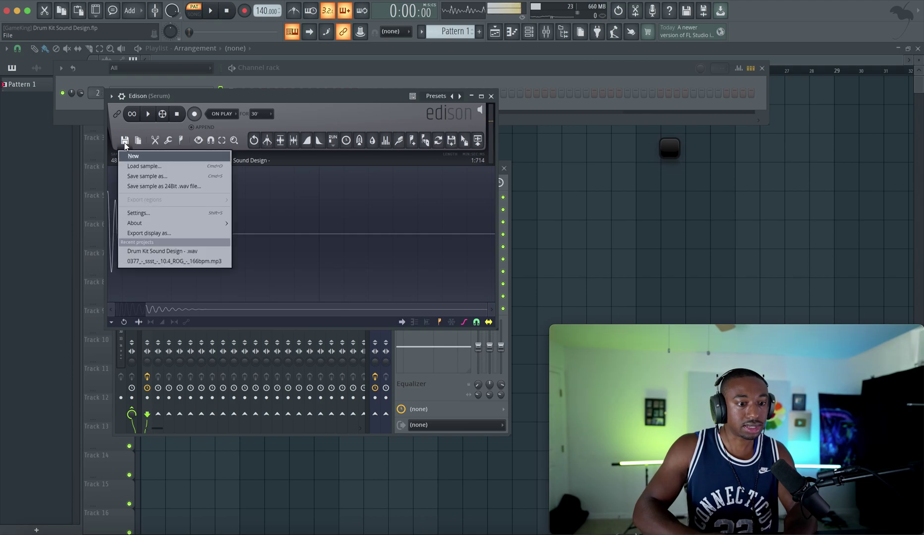
click(146, 177)
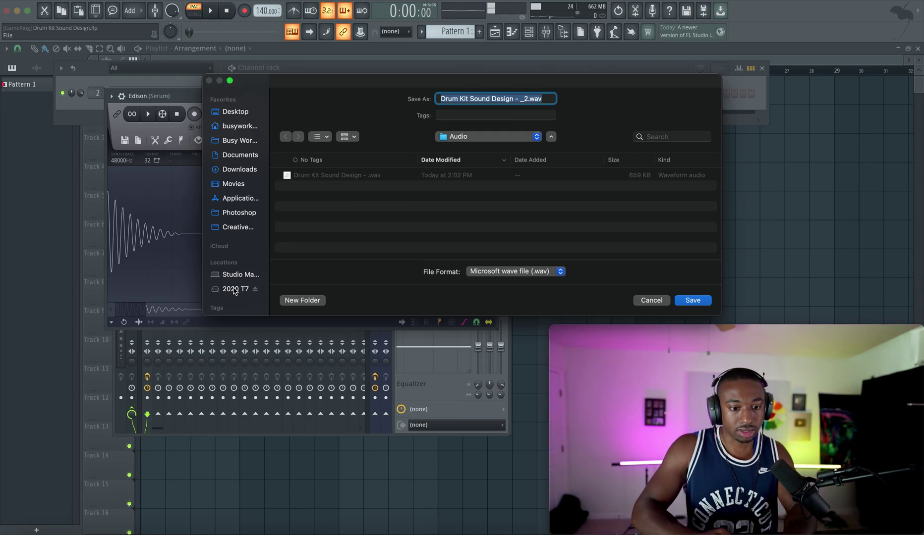
click(236, 290)
click(319, 198)
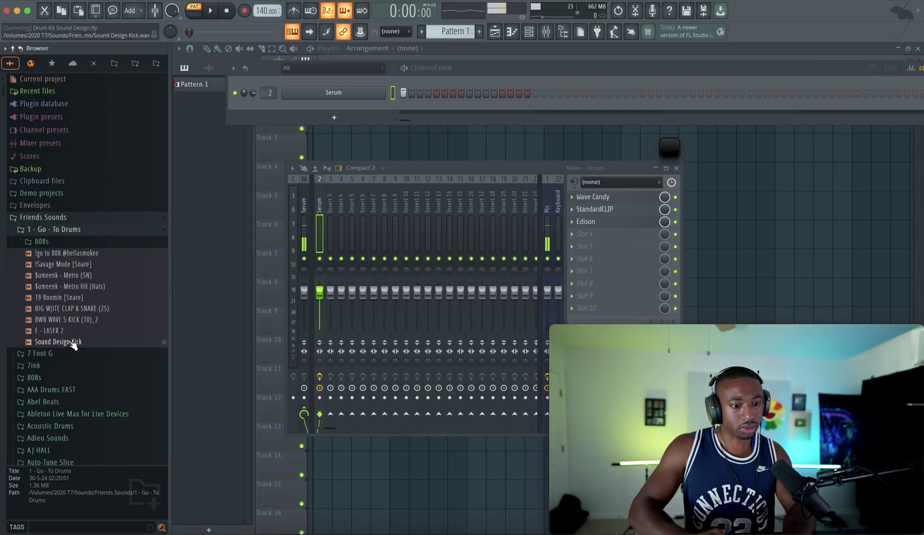
Step: Confirm the save, open Sound Design Kick in a new channel and audition it at two notes
click(73, 342)
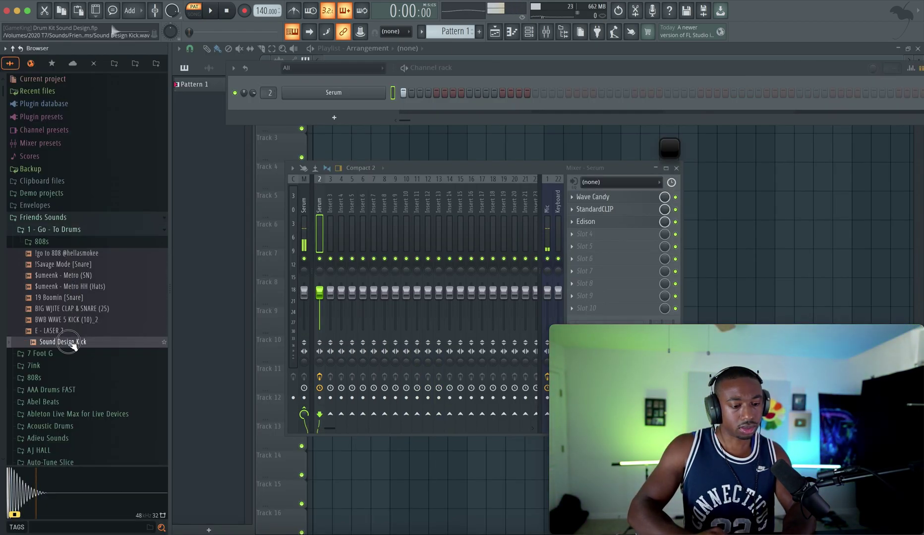
right_click(73, 344)
click(89, 324)
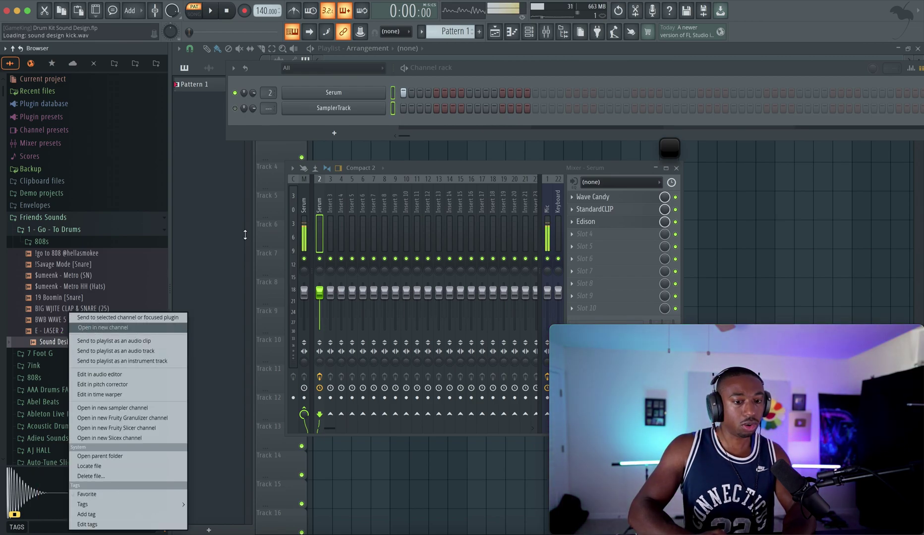
key(b)
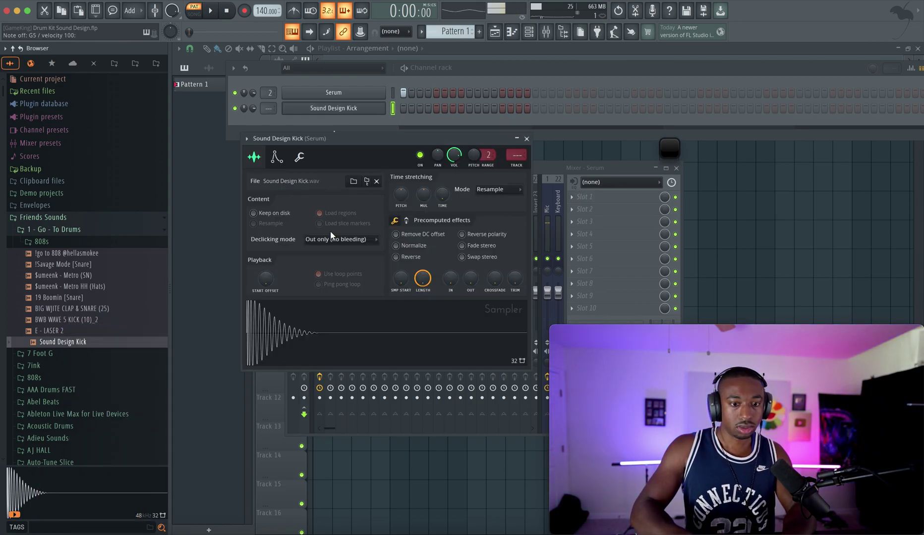
key(d)
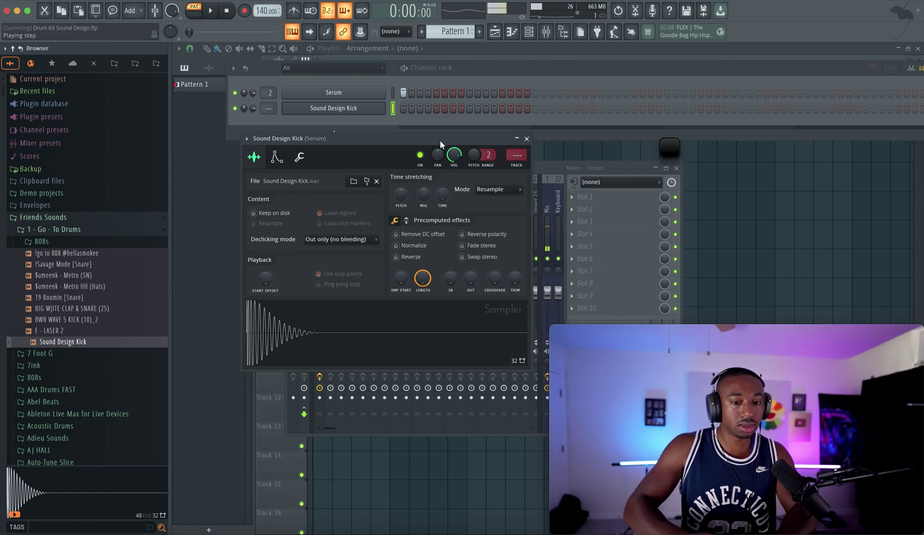
Step: Turn the Sound Design Kick channel's Pitch knob down and close its settings window
drag(477, 152, 477, 157)
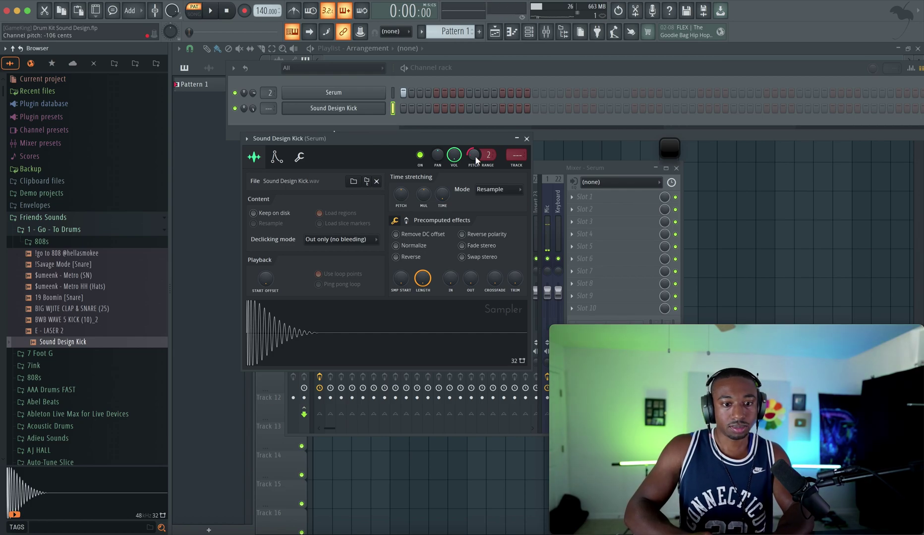
click(526, 138)
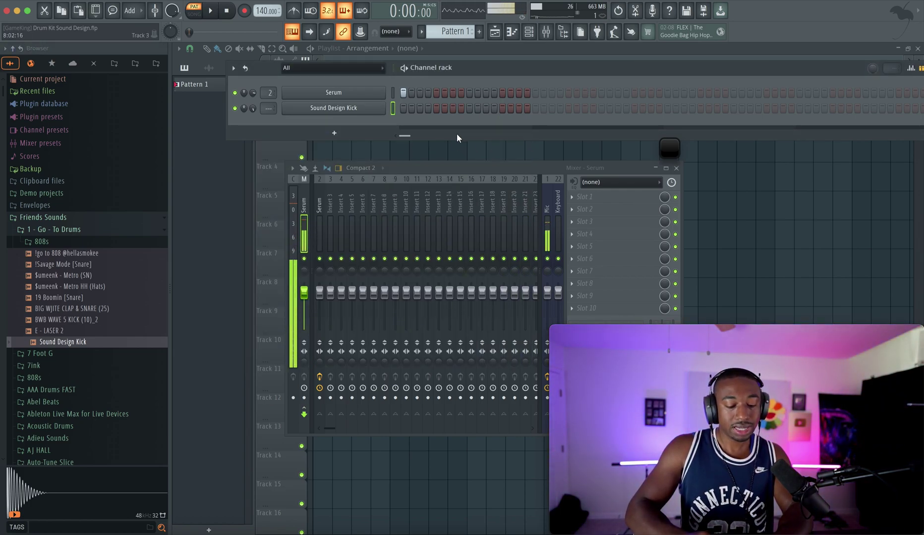
Step: Mute Serum's first step and route Sound Design Kick to mixer track 2
click(403, 92)
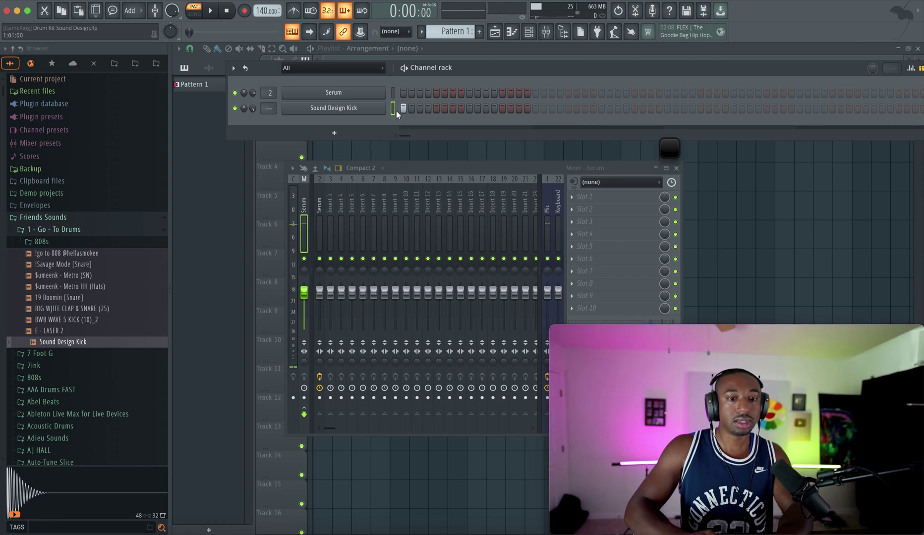
scroll(268, 108, up, 1)
scroll(268, 108, up, 1)
scroll(268, 108, down, 1)
scroll(268, 108, up, 1)
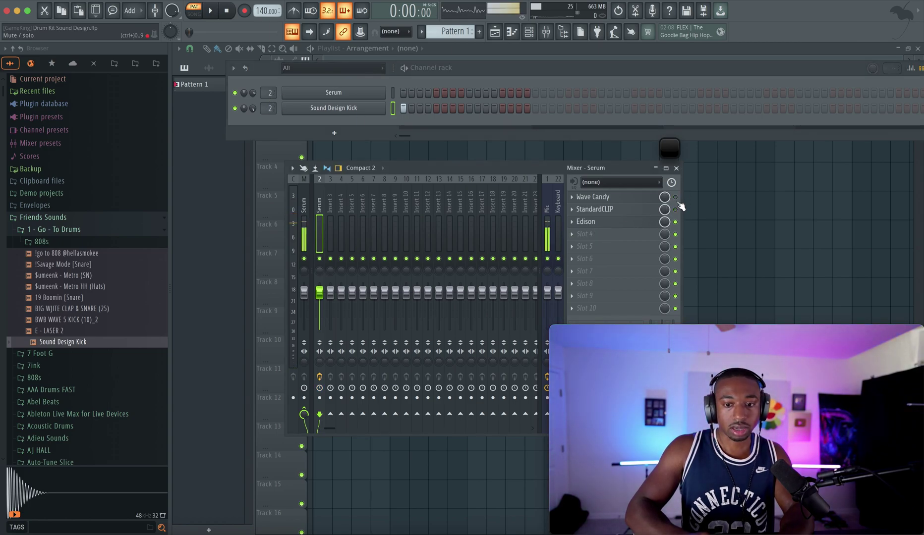
Step: Clear Edison with File > New and record a fresh kick take of about 1.928 s
click(630, 223)
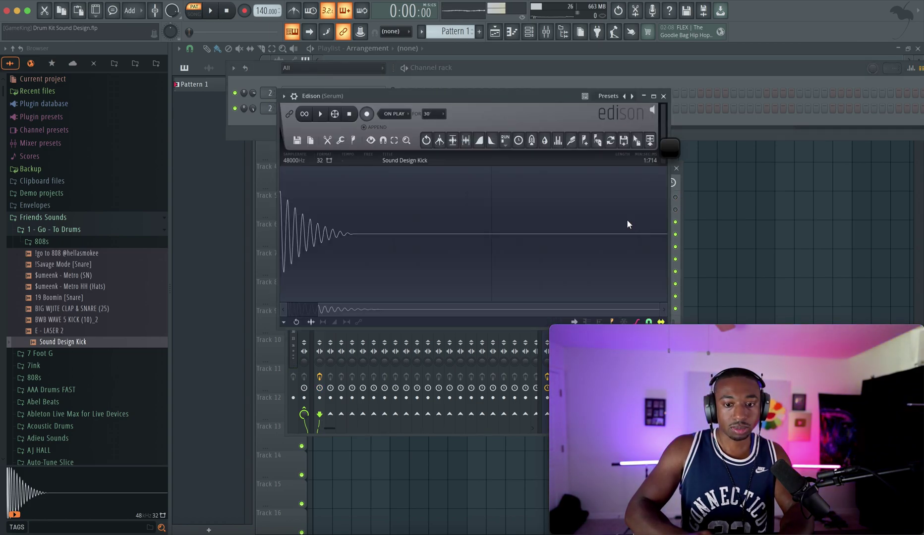
click(297, 141)
click(301, 154)
click(367, 114)
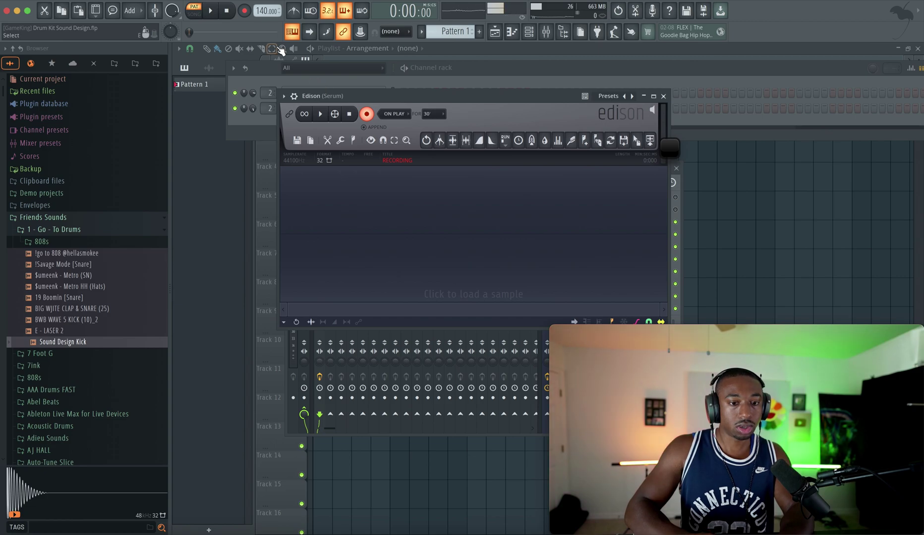
click(211, 11)
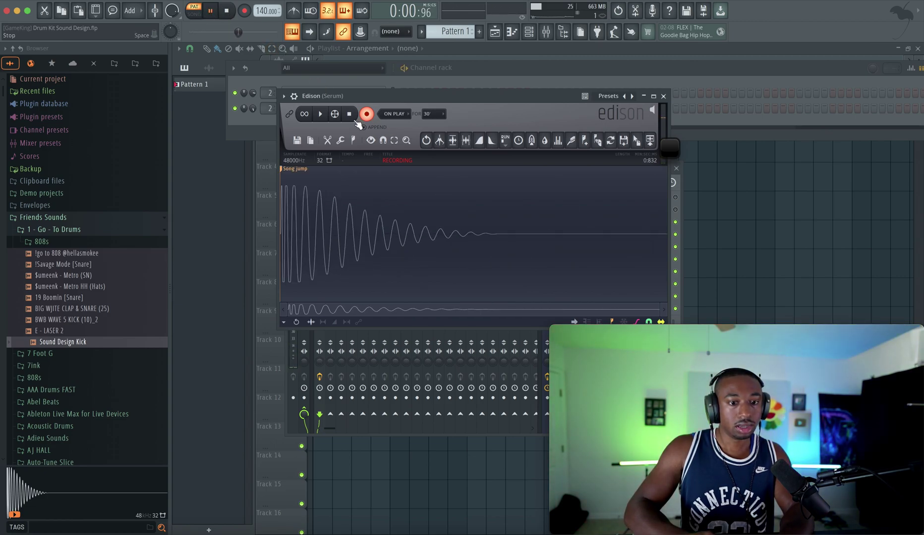
click(349, 115)
click(228, 11)
click(420, 69)
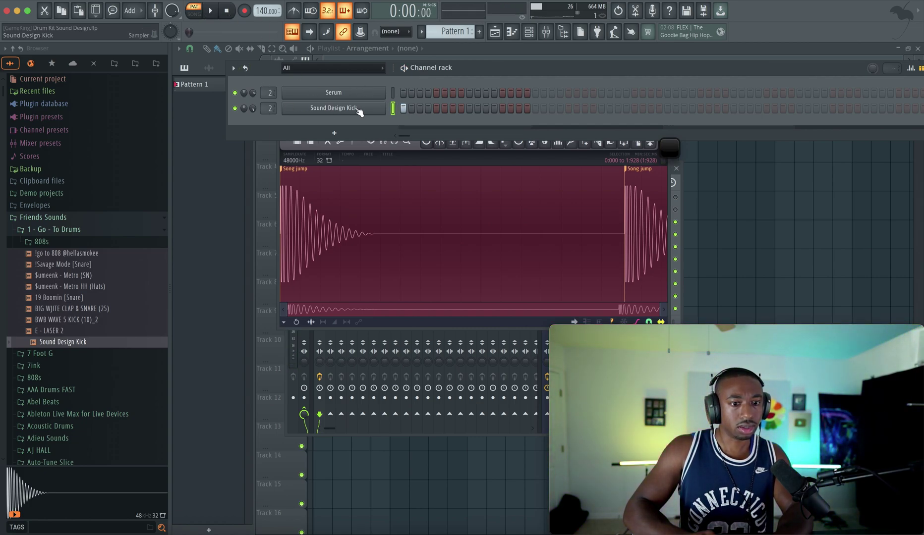
Step: Turn on the kick's first step and reset the Sound Design Kick's pitch to centre
click(403, 108)
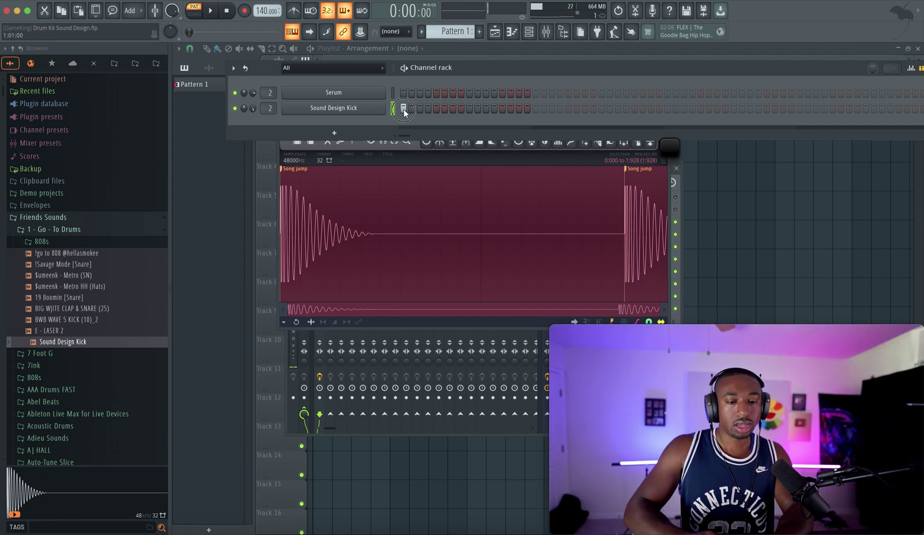
click(362, 110)
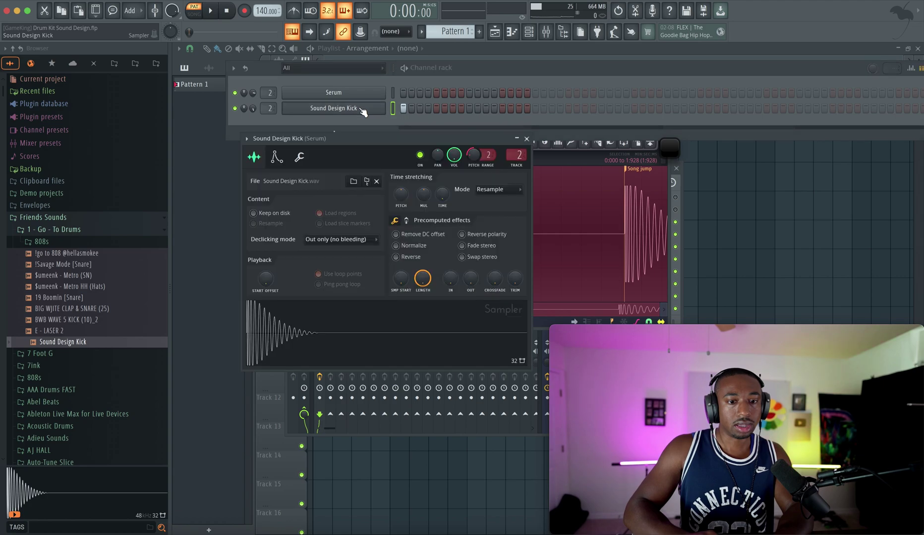
right_click(472, 155)
click(492, 164)
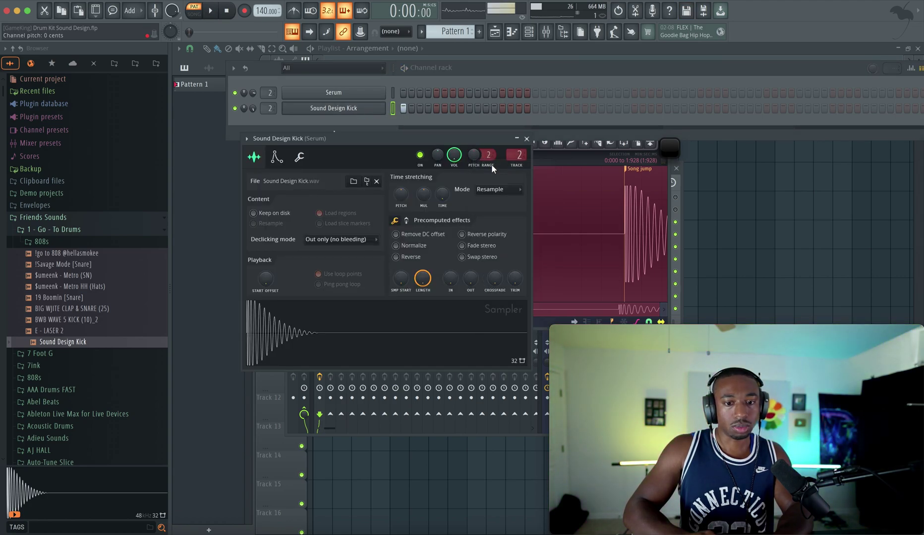
click(526, 139)
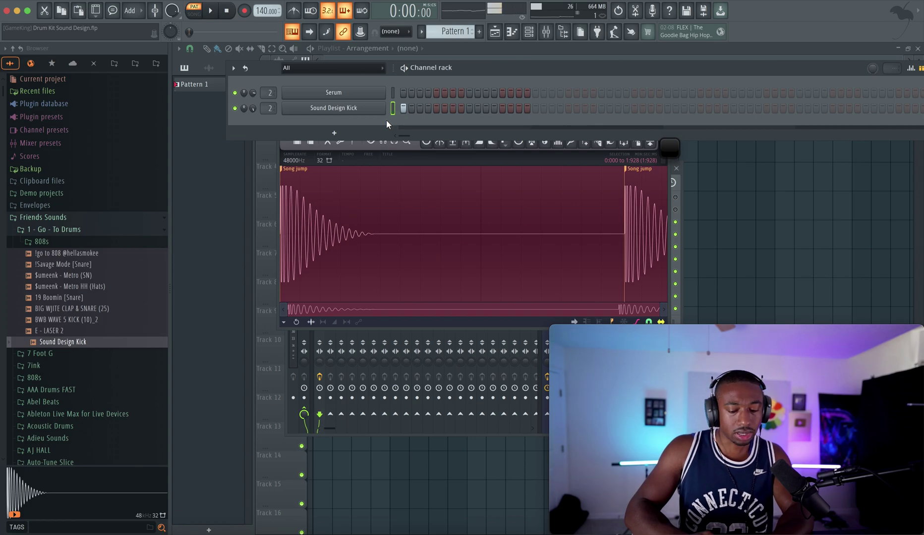
Step: Bring up the Sound Design Kick channel's piano roll
right_click(292, 31)
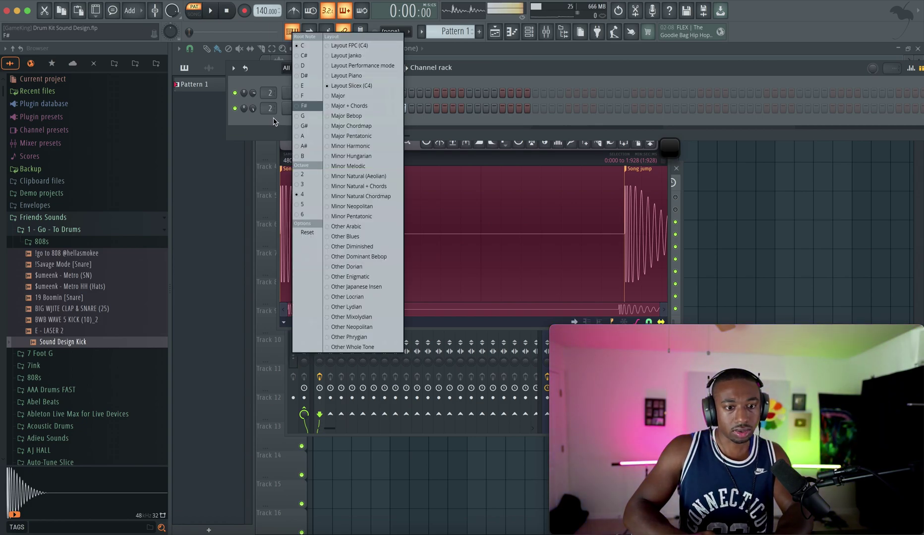
click(327, 108)
right_click(386, 104)
click(402, 105)
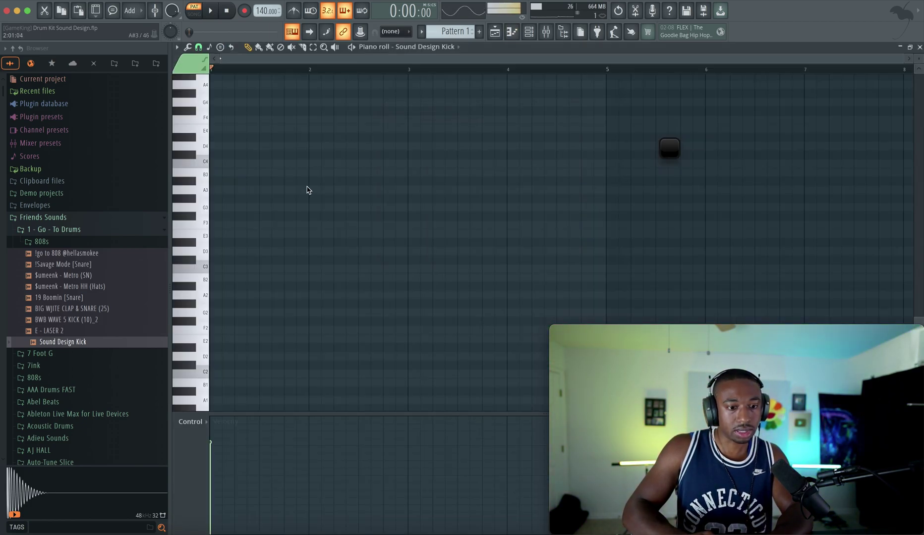
scroll(292, 213, up, 6)
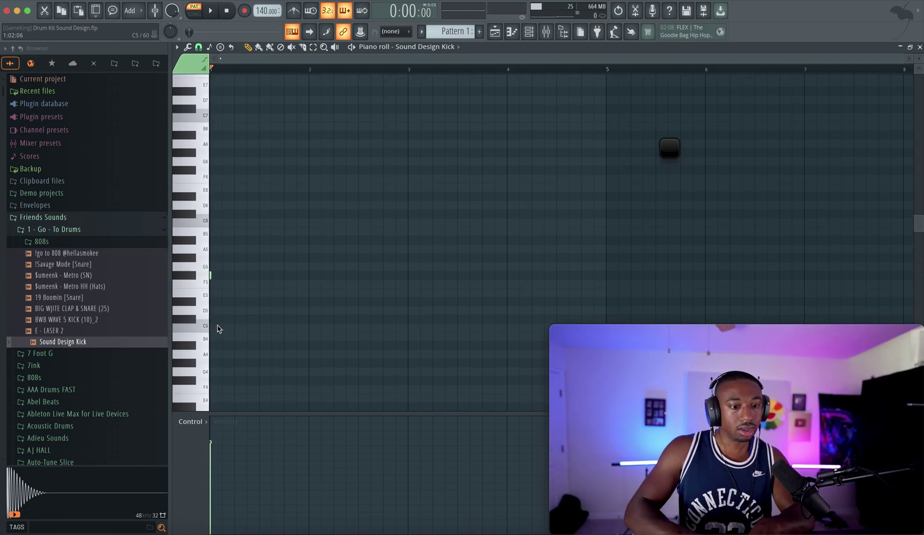
Step: Audition the kick pattern from the channel rack, then bring up the mixer
click(529, 31)
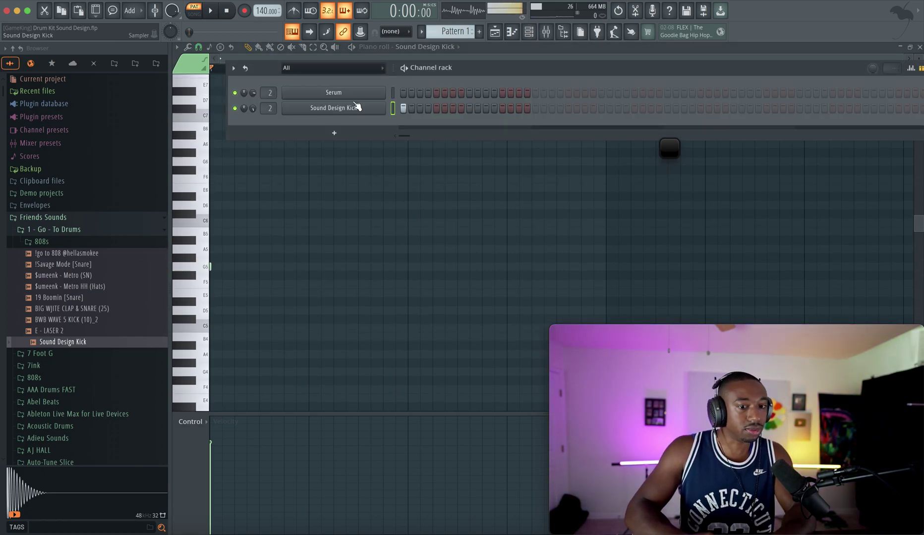
key(space)
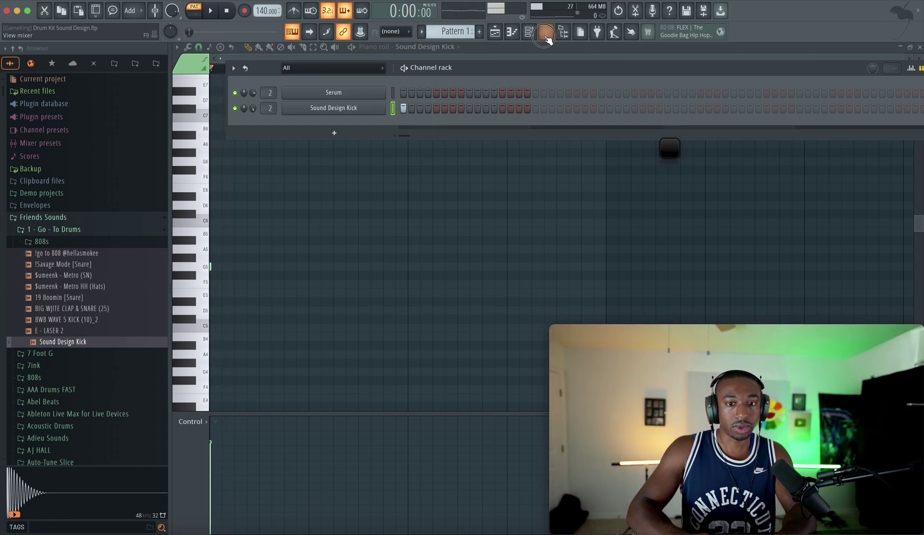
click(546, 31)
key(space)
Step: Record a fresh kick take into an emptied Edison on the Serum track
click(614, 221)
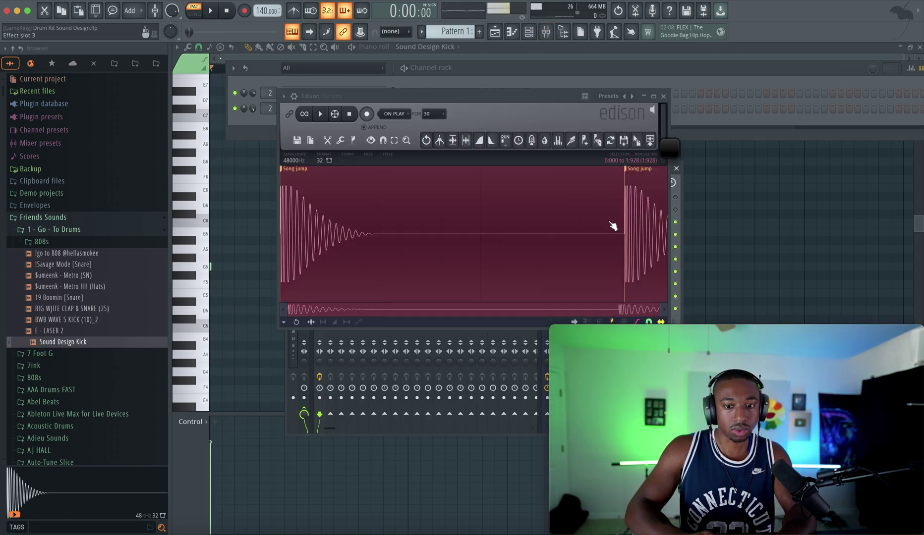
click(297, 144)
click(303, 156)
click(367, 113)
click(217, 11)
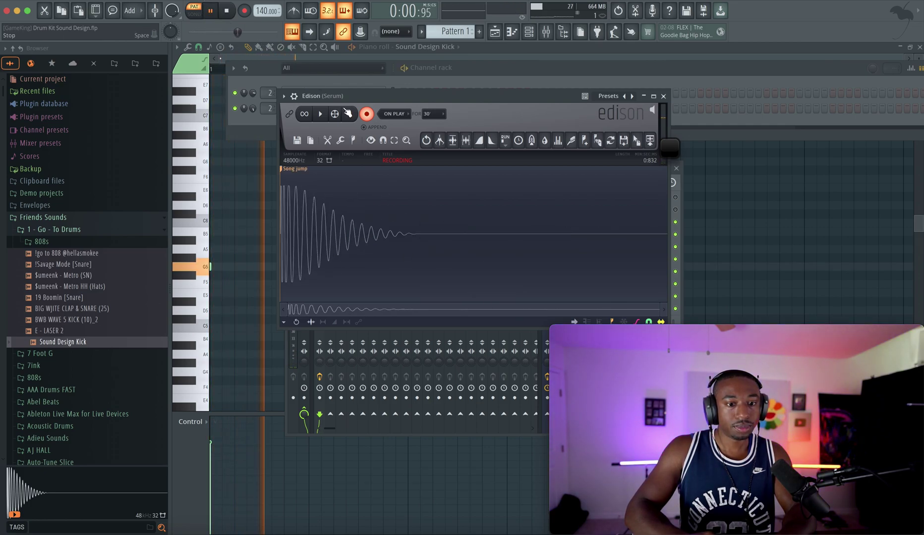
click(349, 114)
Step: Delete the extra hit at the recording's end, leaving it 1.646 s long
click(376, 200)
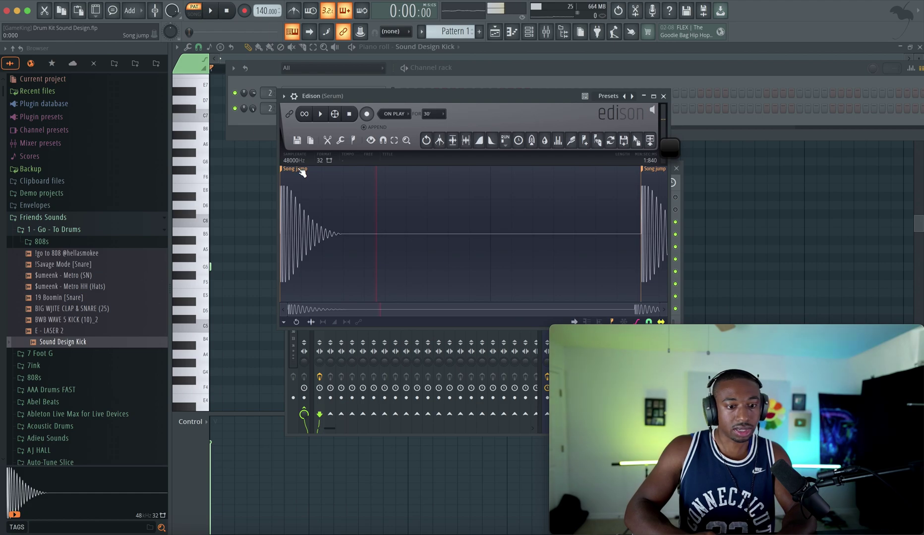
drag(626, 223, 736, 225)
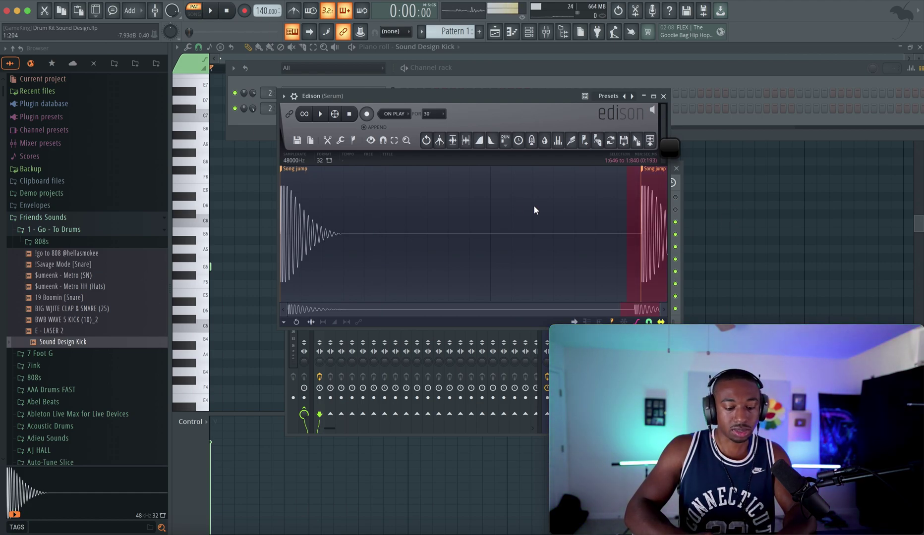
key(Delete)
Step: Remove the Song jump marker, normalize the kick and play it back
right_click(302, 174)
click(312, 184)
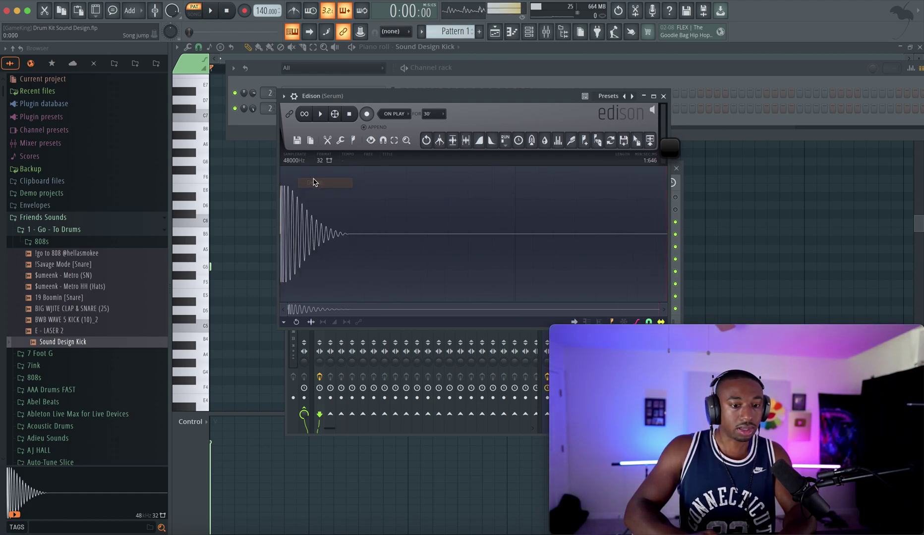
click(459, 141)
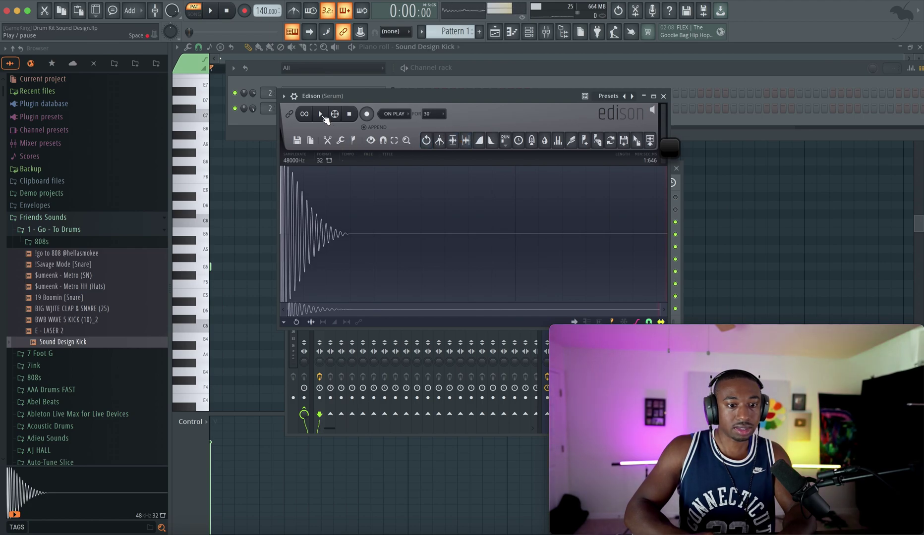
click(322, 115)
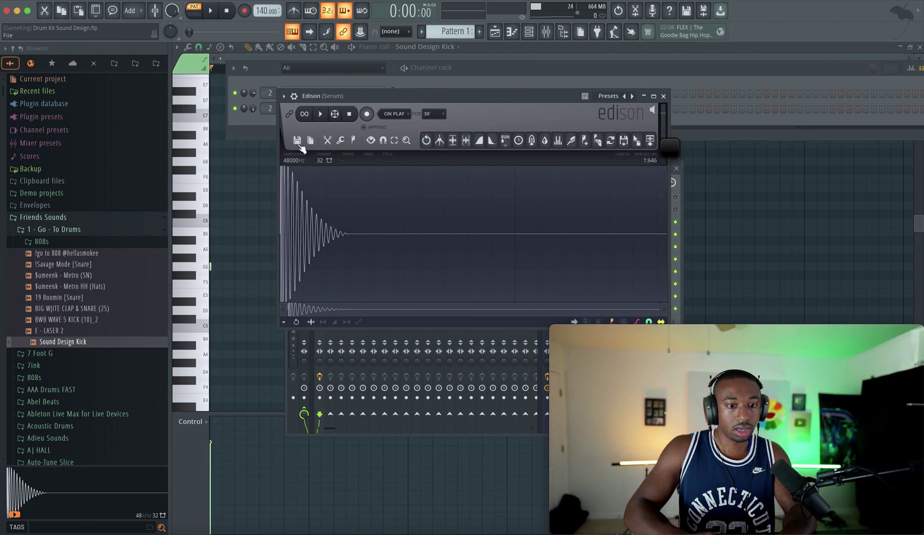
Step: Save the recording as Sound Design Kick 2.wav
click(297, 141)
click(319, 176)
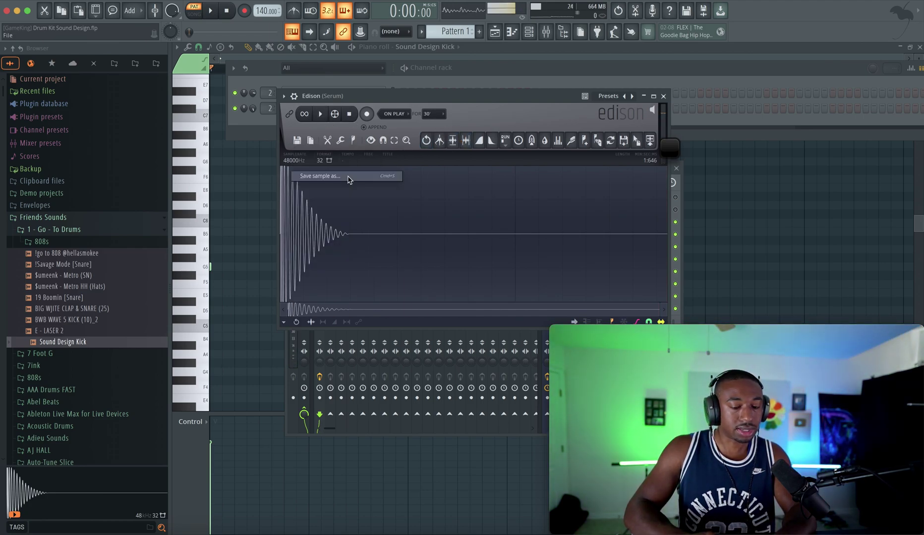
text(Sound Design Kick 2)
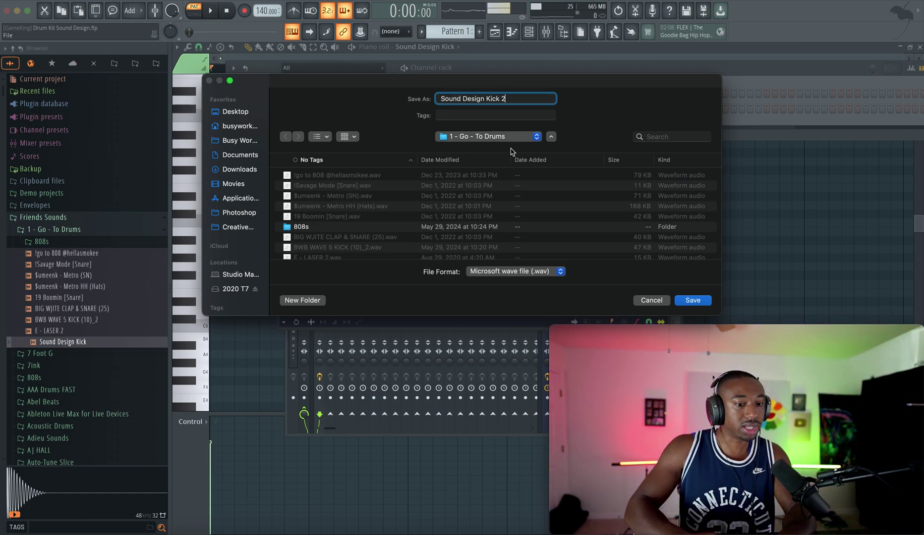
click(691, 300)
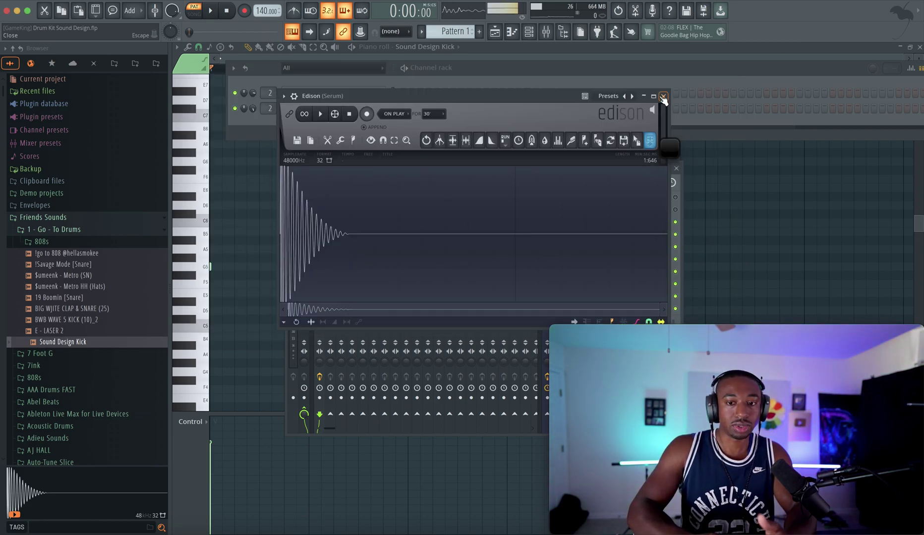
Step: Close Edison and compare Sound Design Kick 2 with the original kick in the browser
click(661, 95)
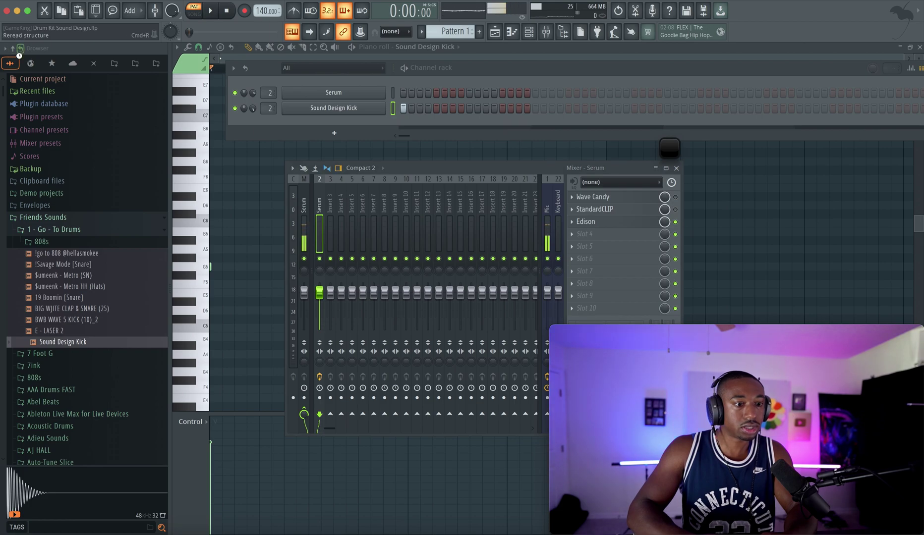
click(74, 351)
click(73, 352)
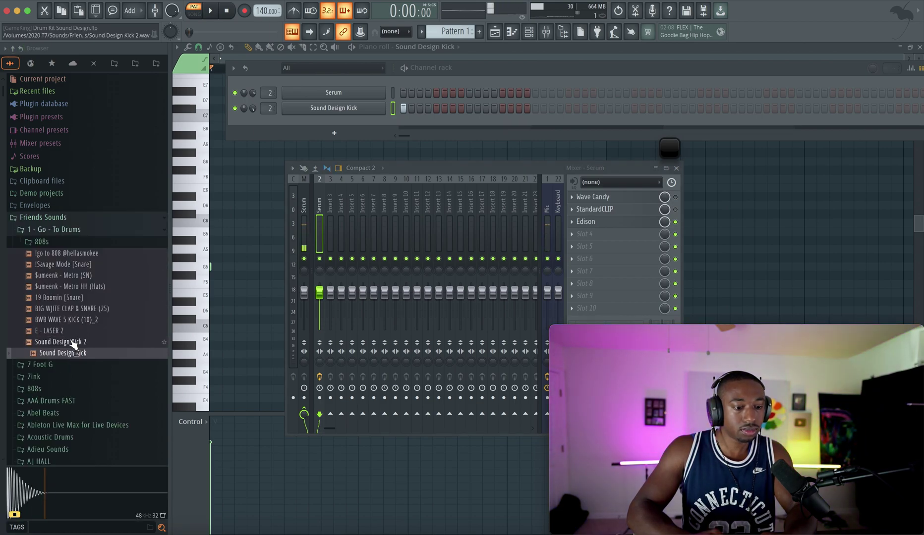
key(Up)
key(Down)
click(73, 352)
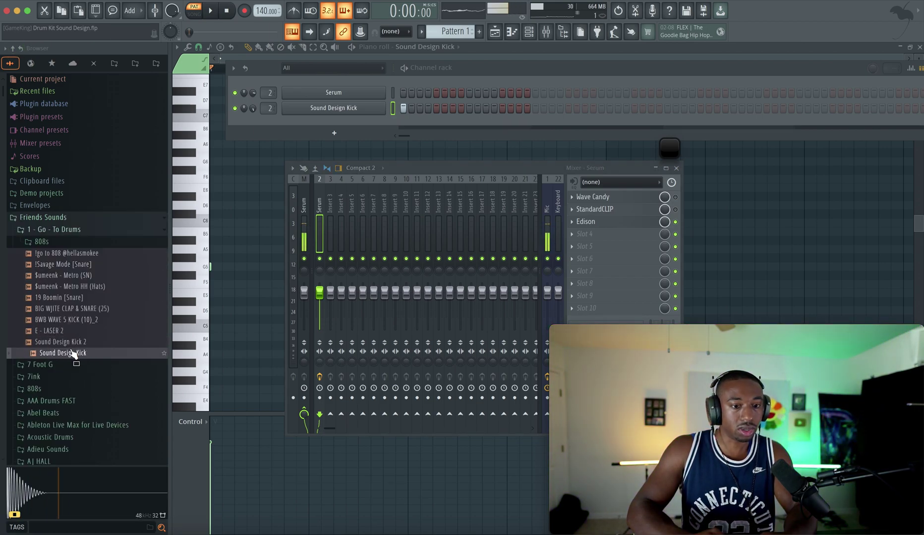
click(73, 352)
click(80, 342)
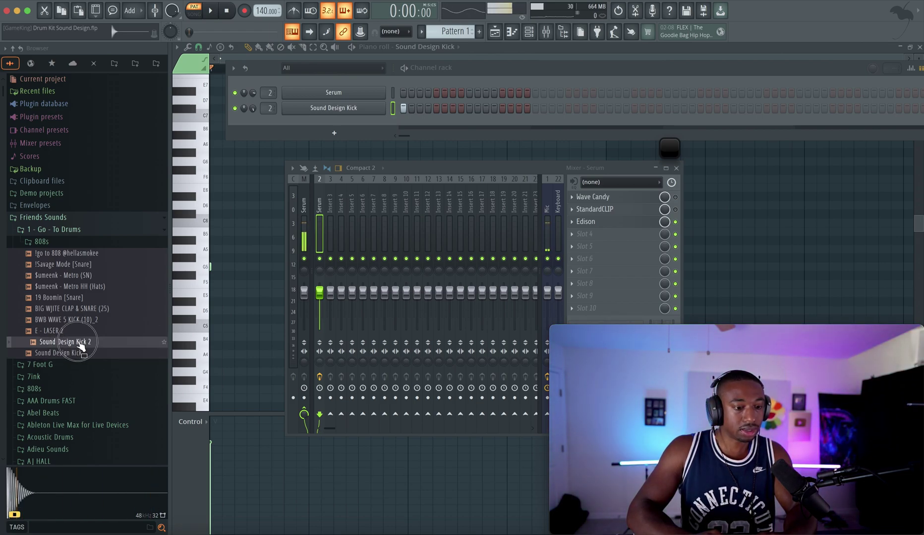
Step: Load Sound Design Kick 2 and the original kick into new channels and close their samplers
right_click(80, 347)
click(84, 345)
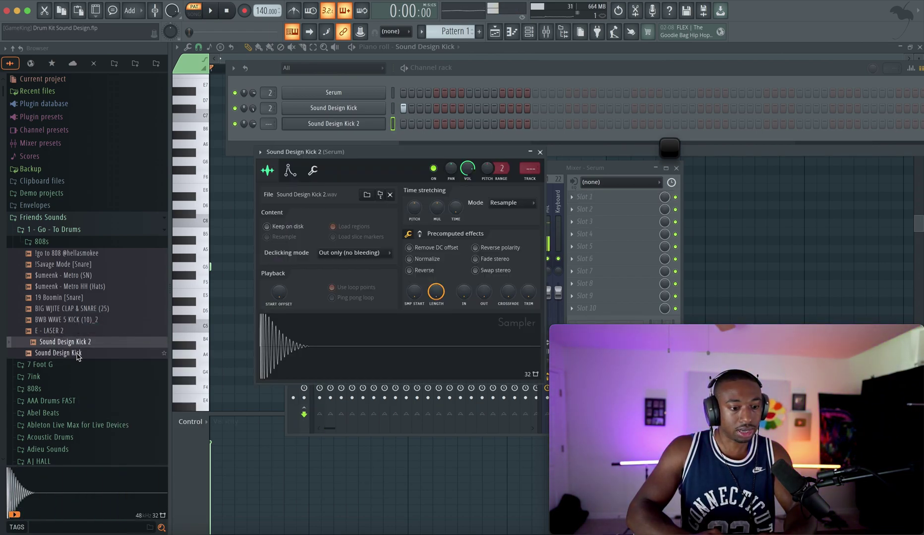
click(77, 353)
right_click(77, 353)
click(123, 328)
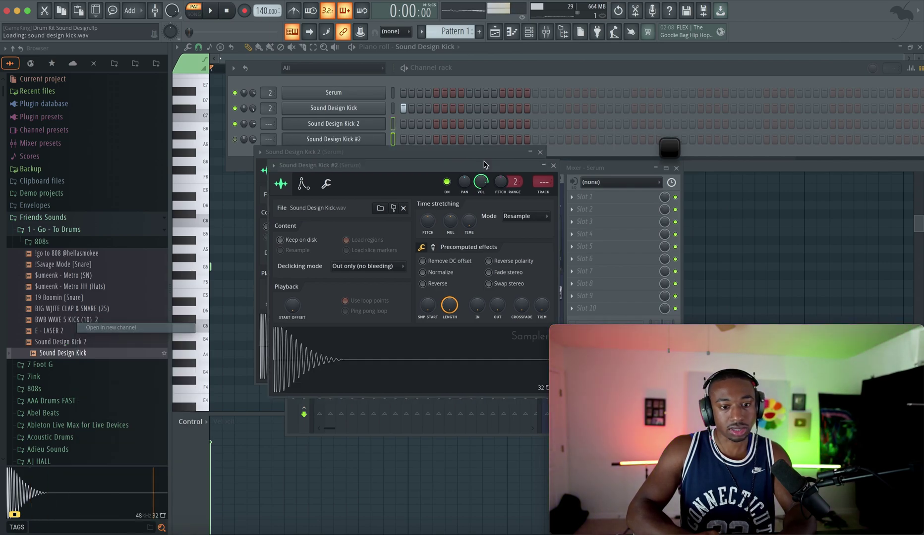
click(554, 164)
click(540, 151)
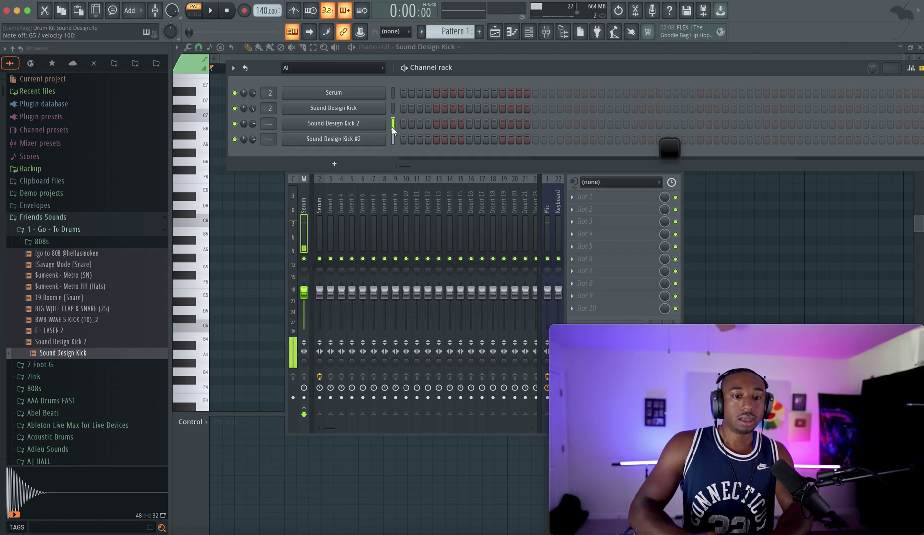
click(291, 32)
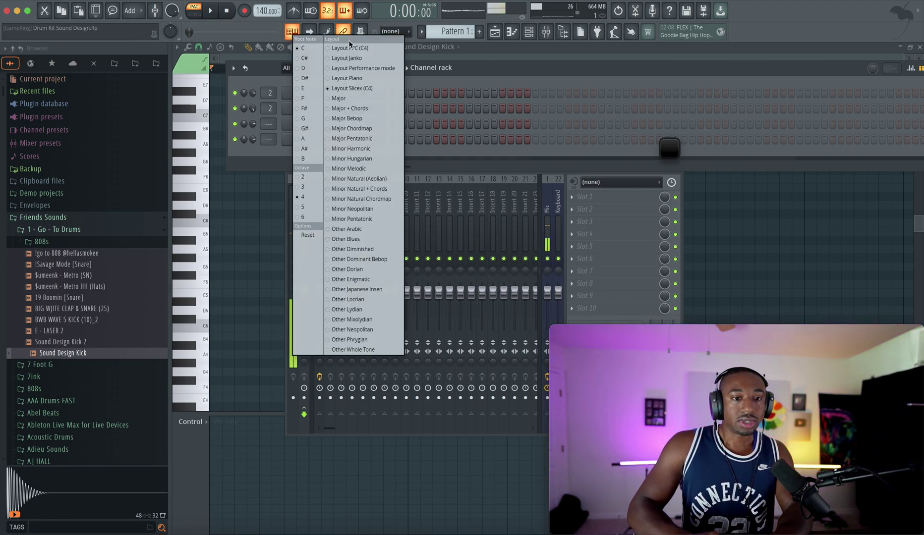
click(367, 79)
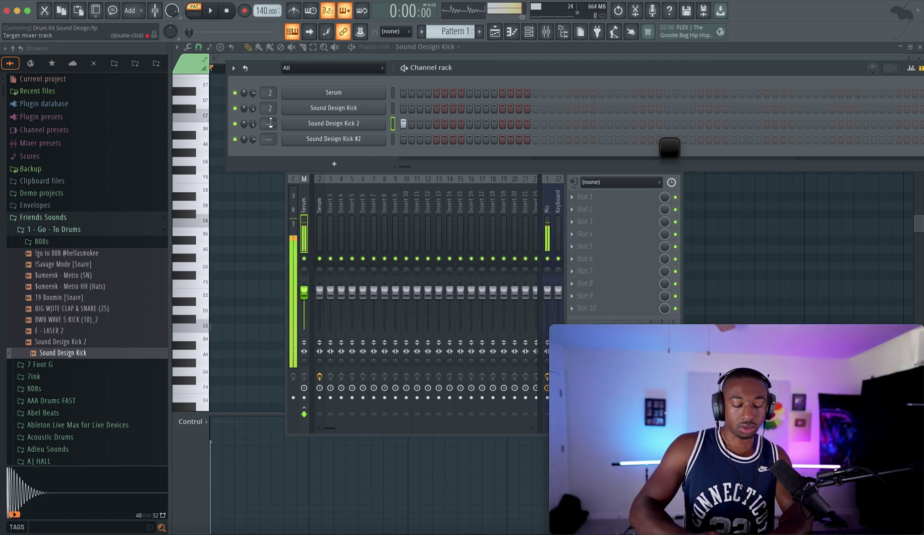
scroll(271, 123, up, 1)
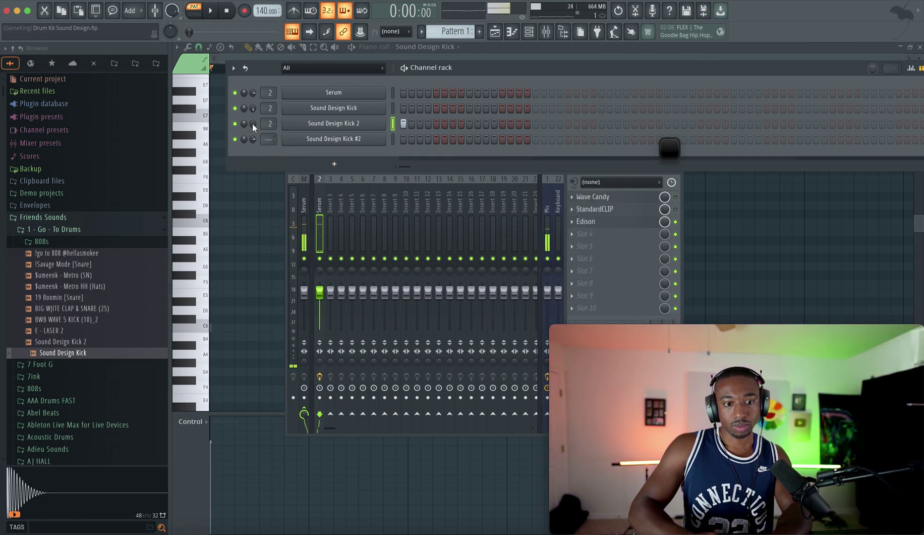
Step: Load FabFilter Pro-Q 3 into the empty effect slot on the Serum insert
click(599, 236)
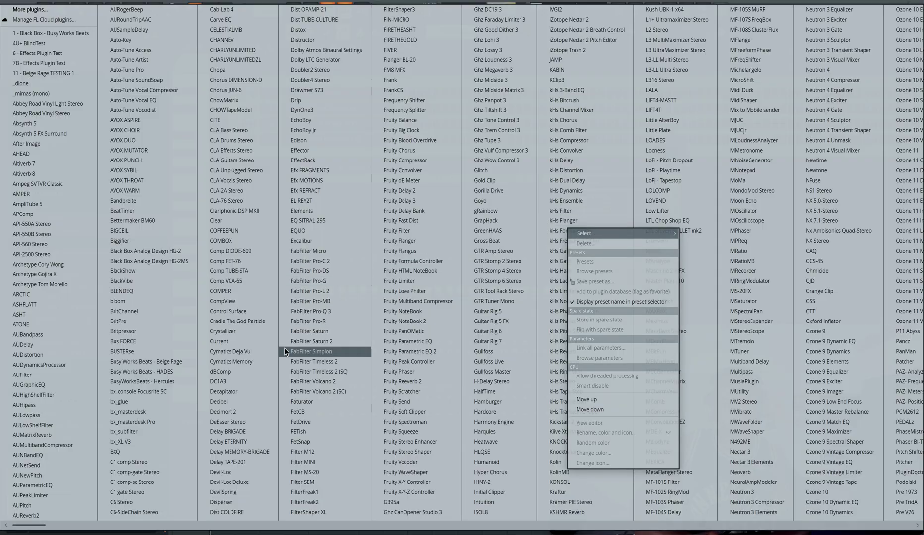
click(310, 311)
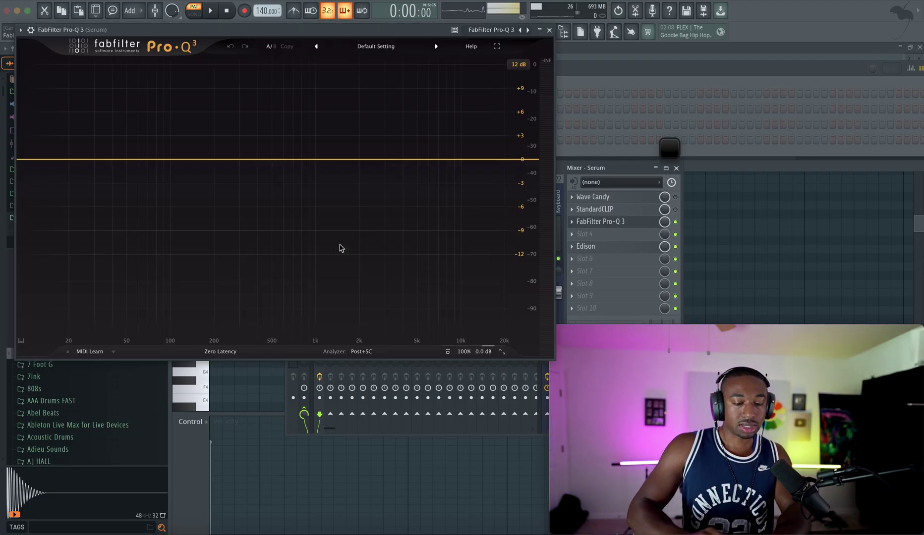
drag(256, 33, 279, 35)
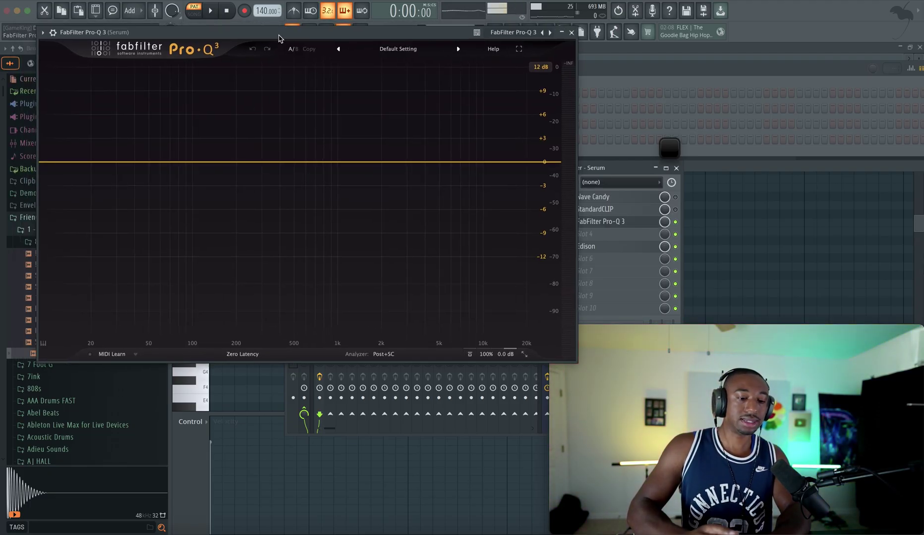
Step: Add a Pro-Q 3 bell band at 60 Hz with a Q of 6.017
click(142, 162)
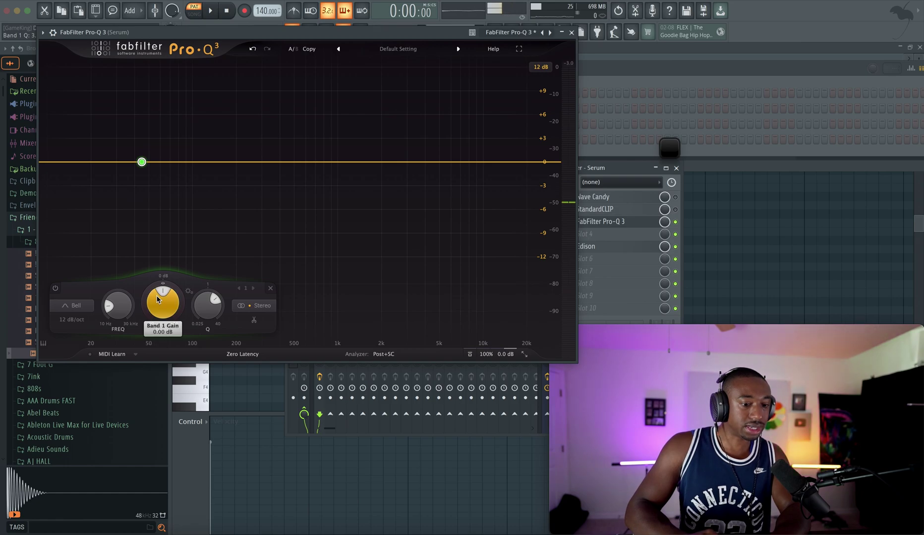
drag(158, 127, 183, 130)
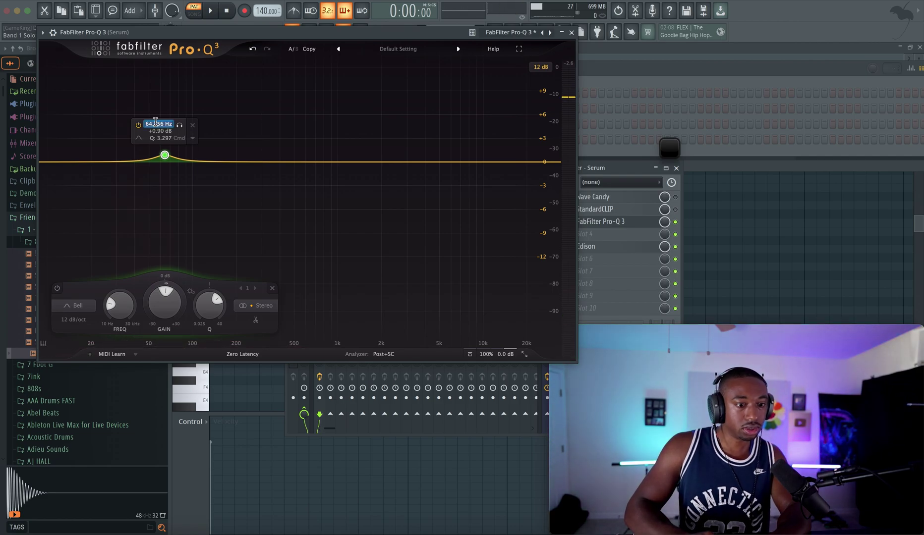
key(Return)
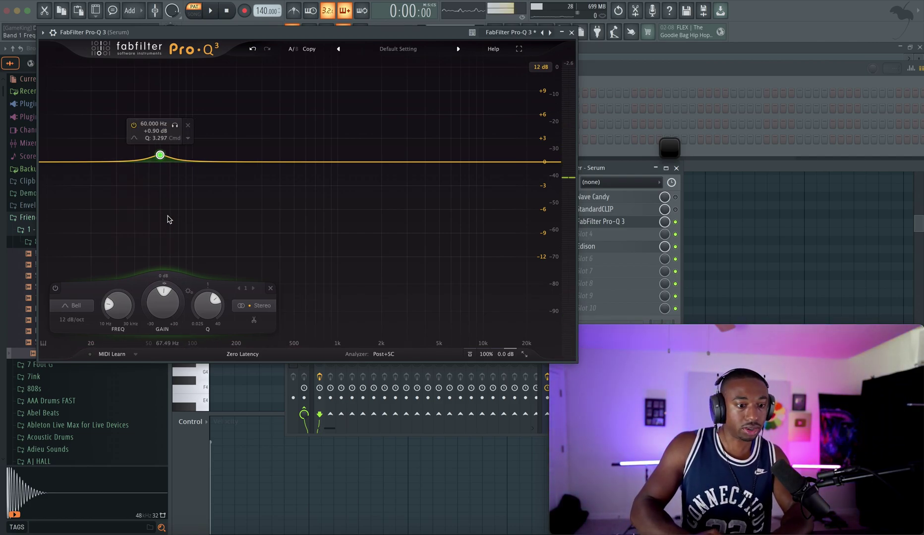
drag(207, 305, 207, 294)
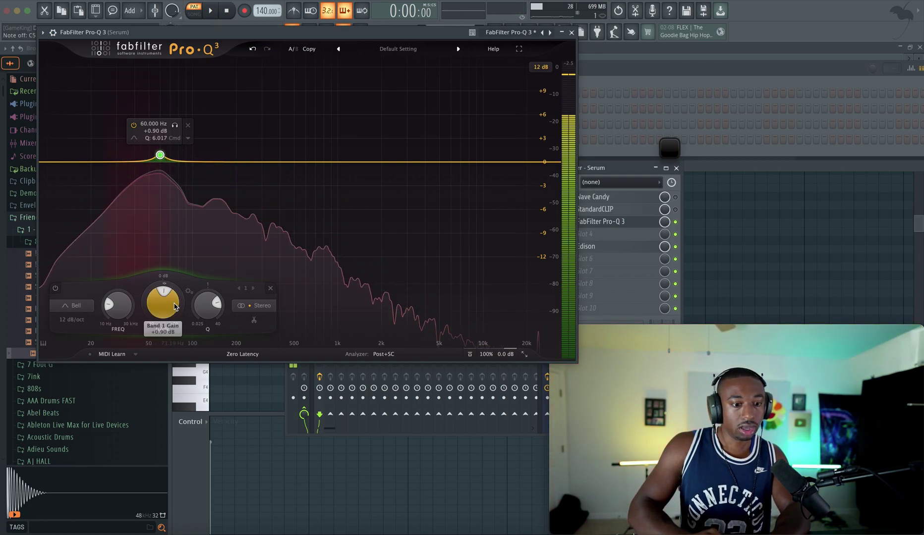
scroll(171, 304, up, 9)
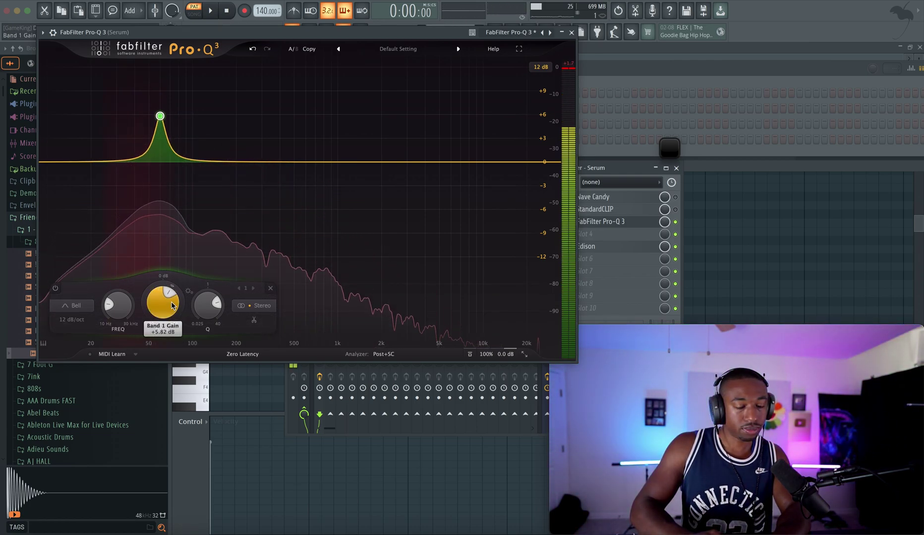
mouse_move(507, 353)
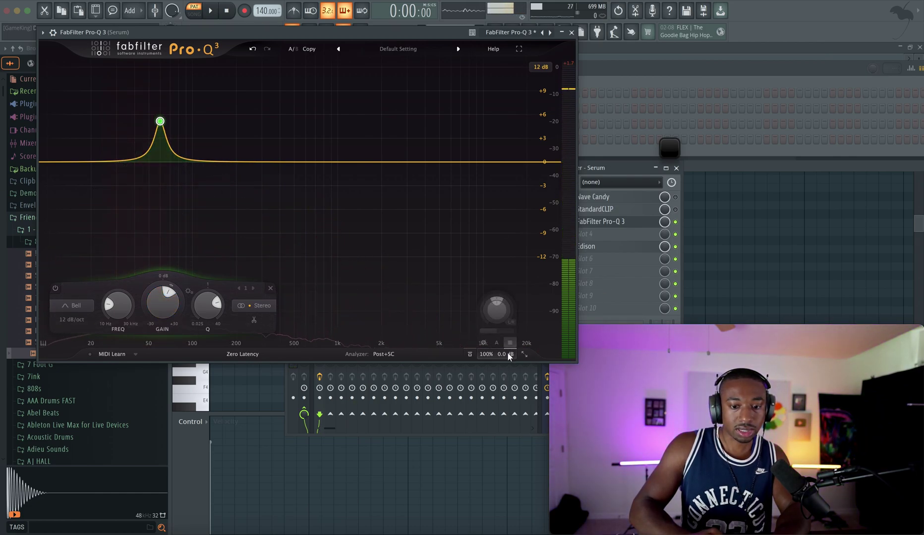
scroll(500, 317, down, 4)
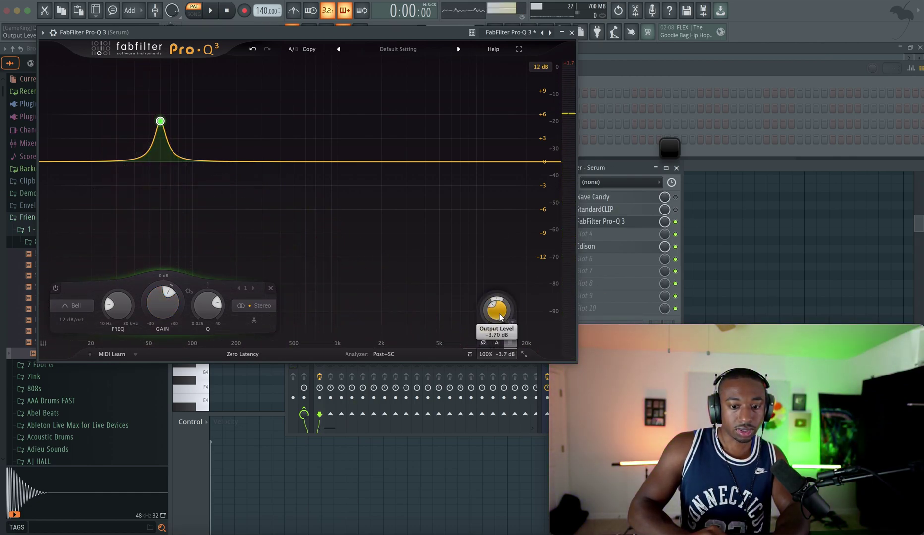
mouse_move(167, 119)
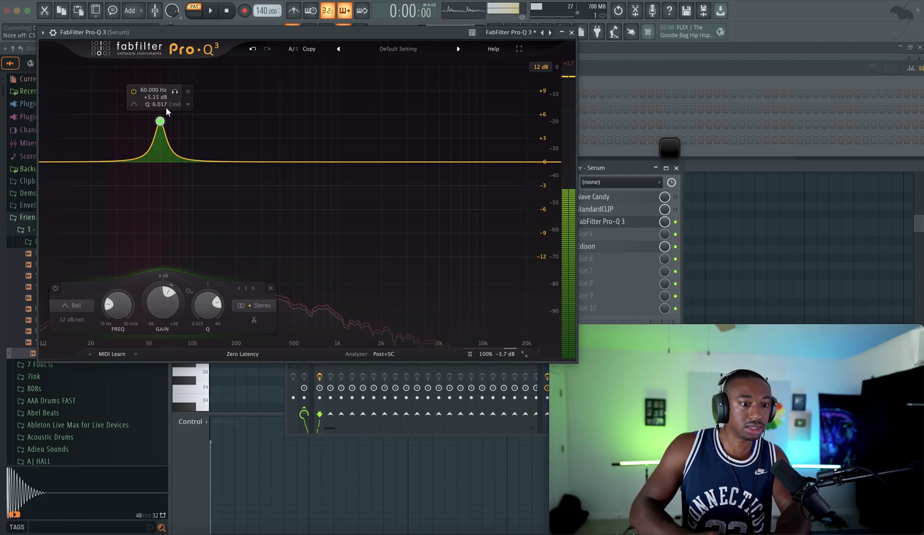
mouse_move(166, 298)
scroll(166, 297, up, 6)
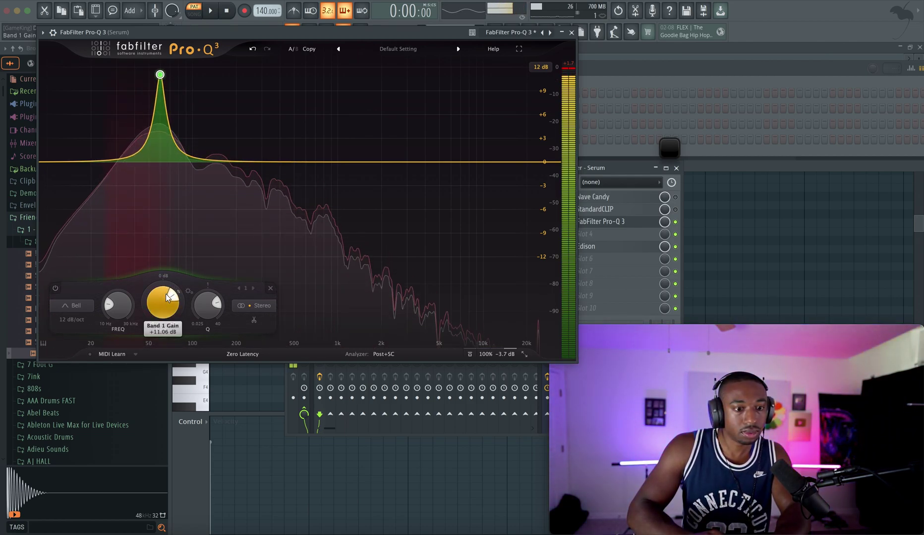
scroll(167, 297, down, 2)
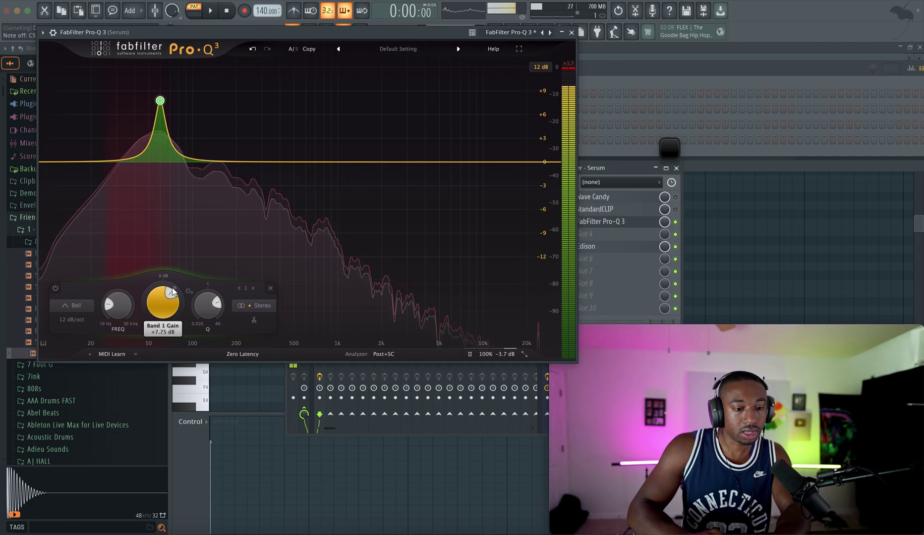
Step: Close and reopen the Pro-Q 3 window to check the boost, then close it
key(Escape)
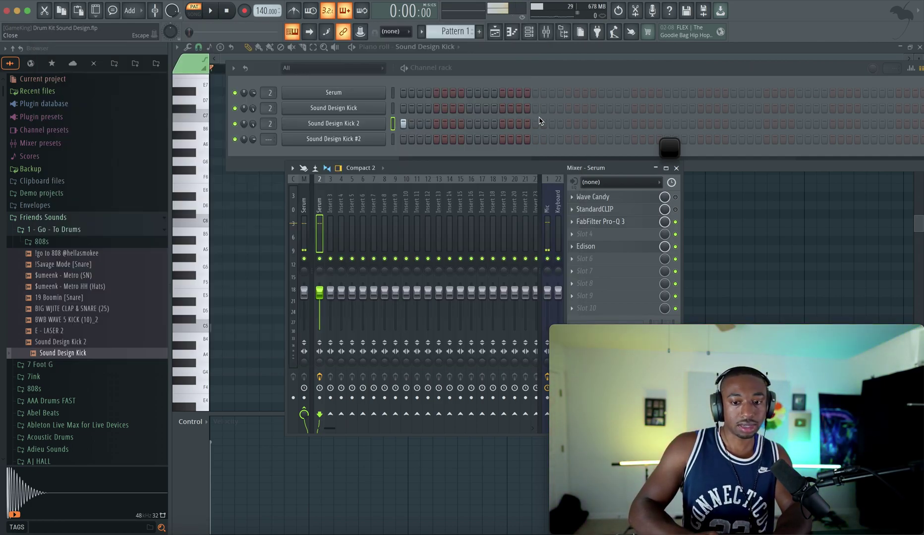
click(601, 222)
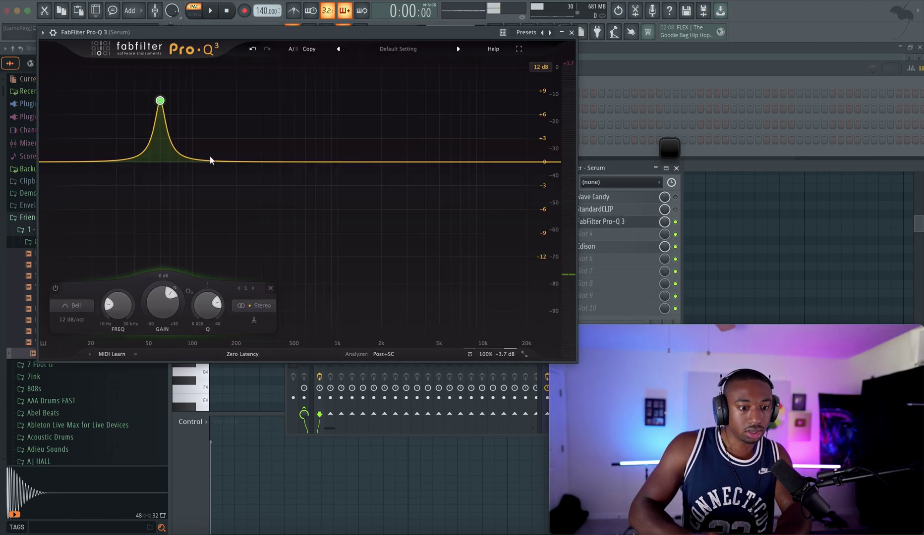
scroll(162, 296, down, 8)
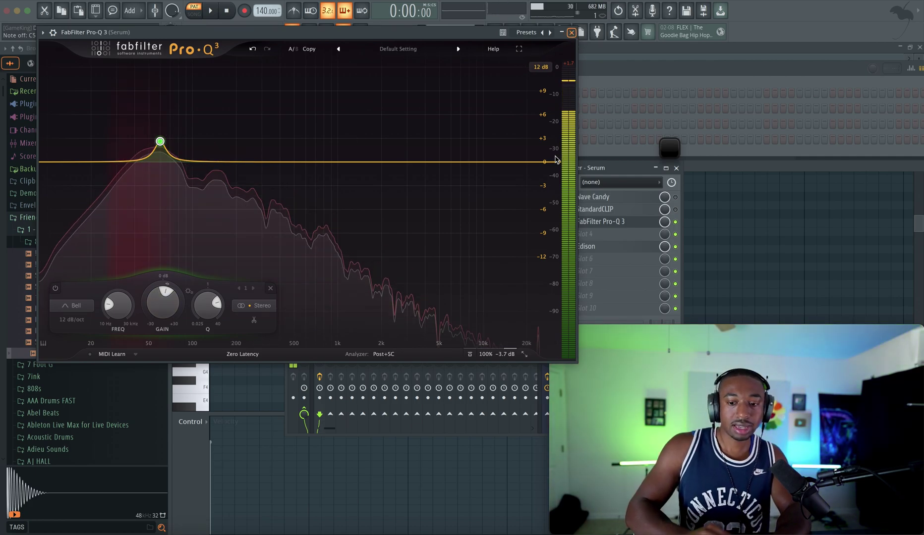
key(Escape)
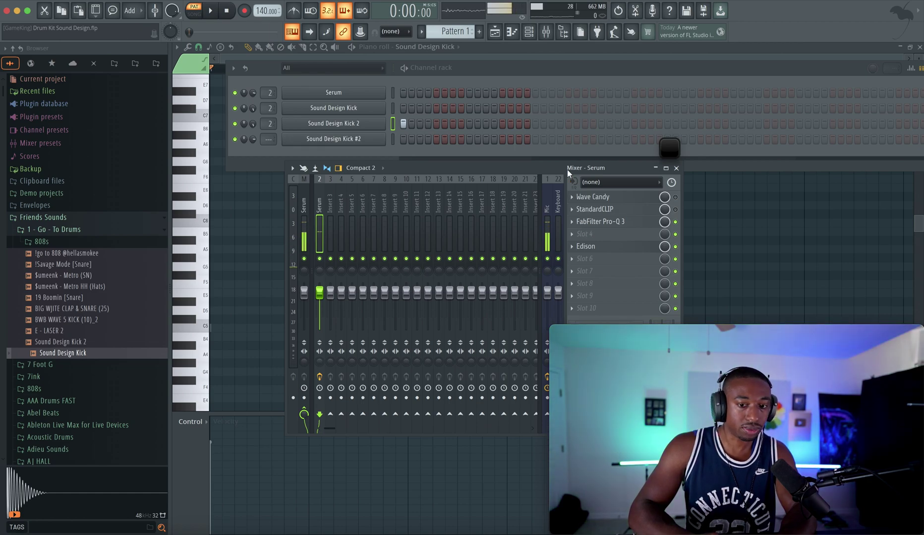
Step: Record the kick pattern into a cleared Edison on the Serum insert
drag(565, 169, 532, 162)
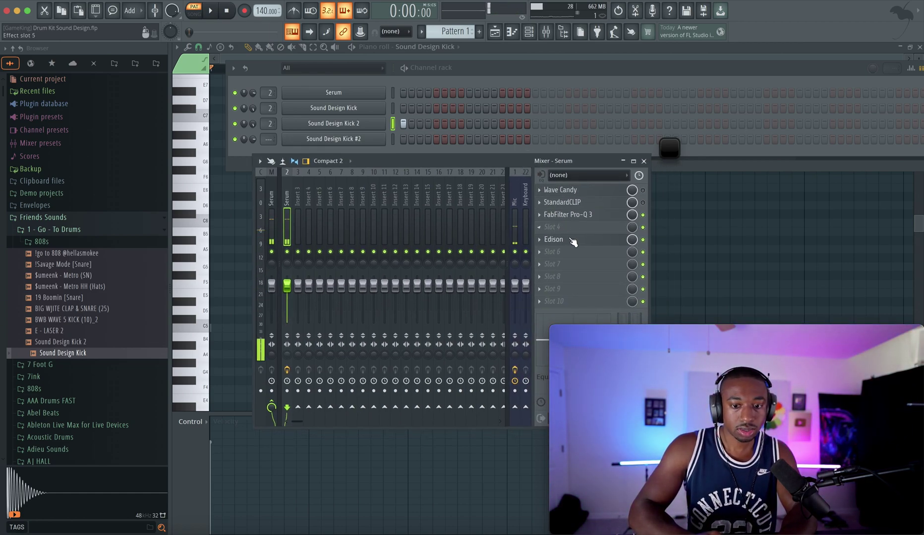
click(553, 239)
click(295, 140)
click(307, 155)
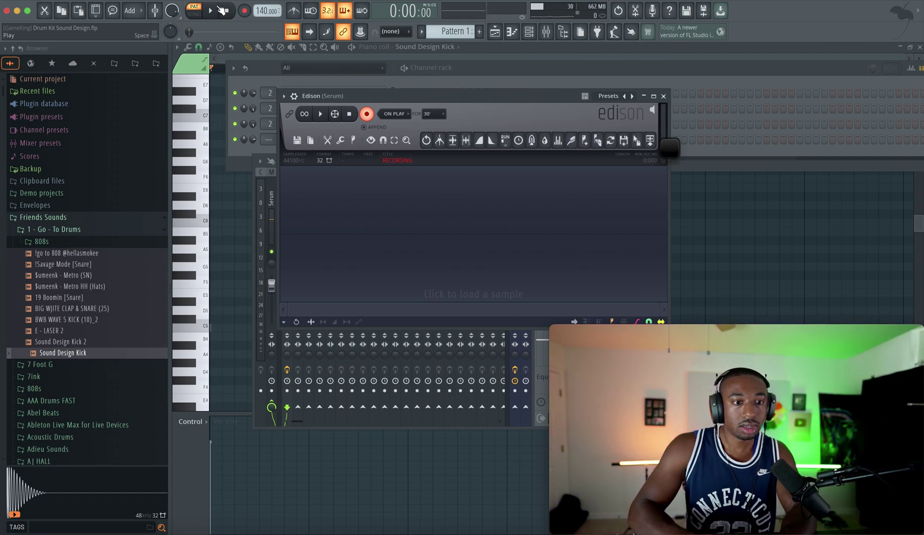
click(210, 10)
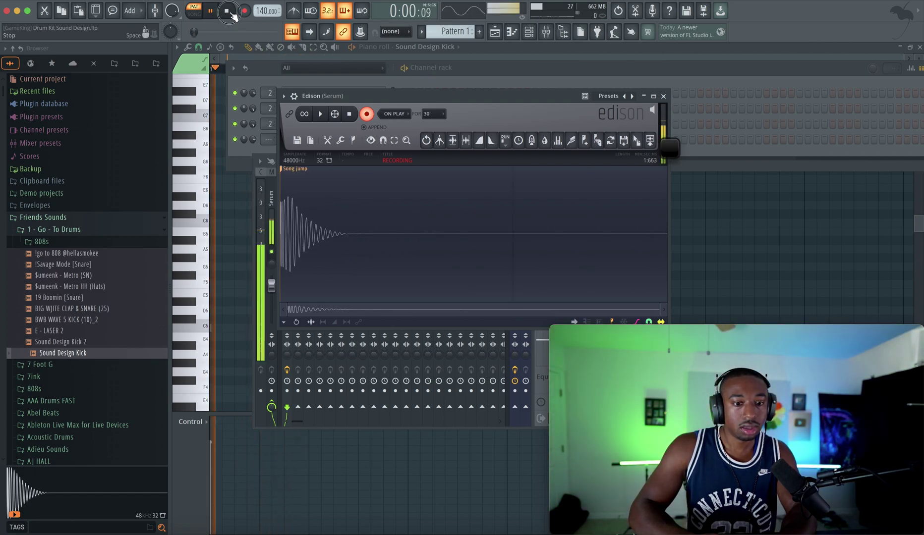
click(236, 15)
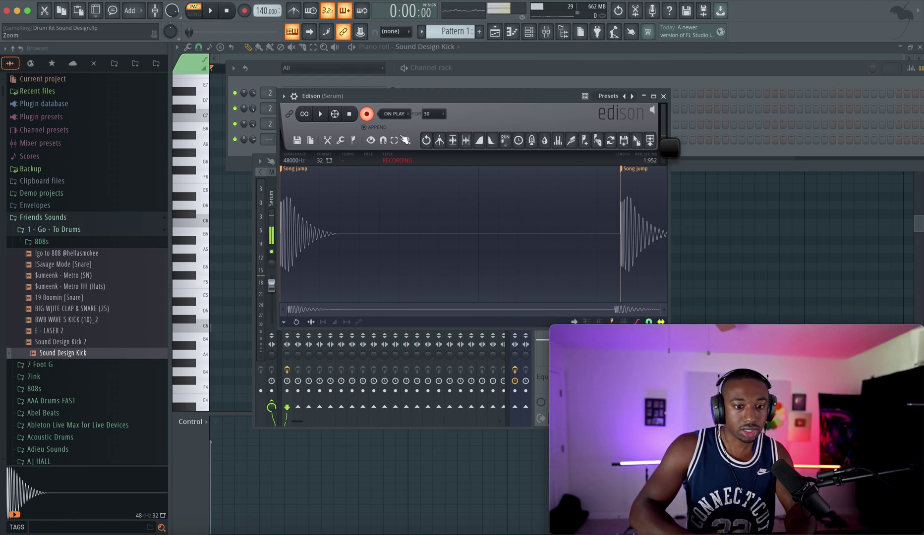
click(367, 114)
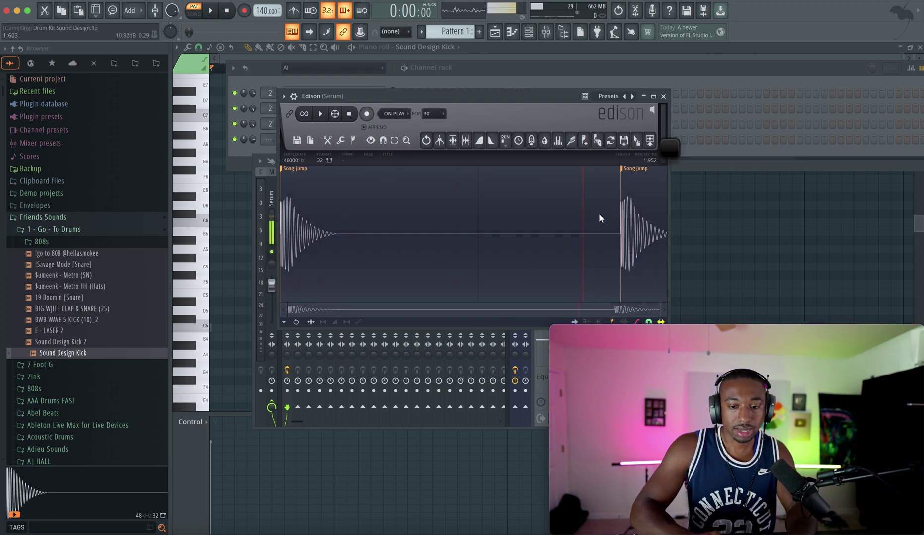
Step: Delete the second hit and silent tail, and remove the song jump marker
drag(599, 218, 726, 216)
key(Delete)
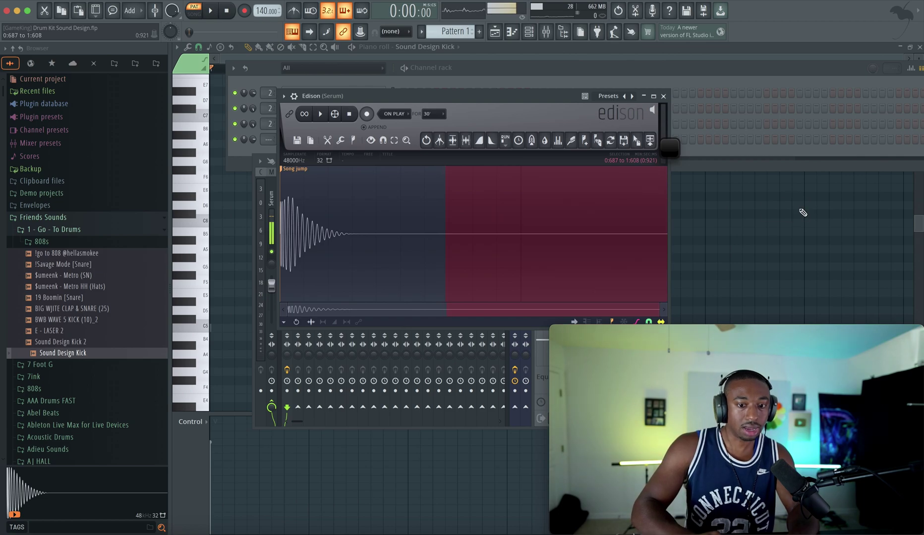
key(Delete)
click(300, 171)
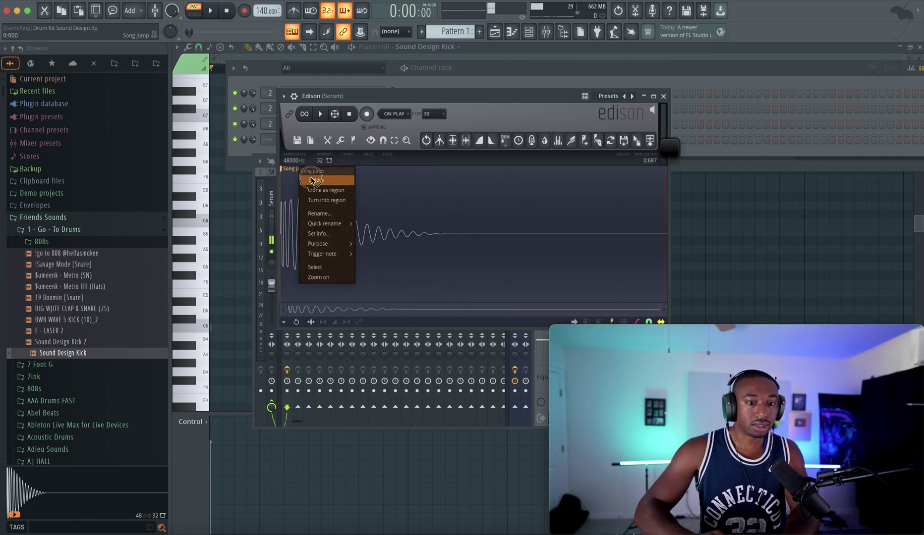
click(312, 180)
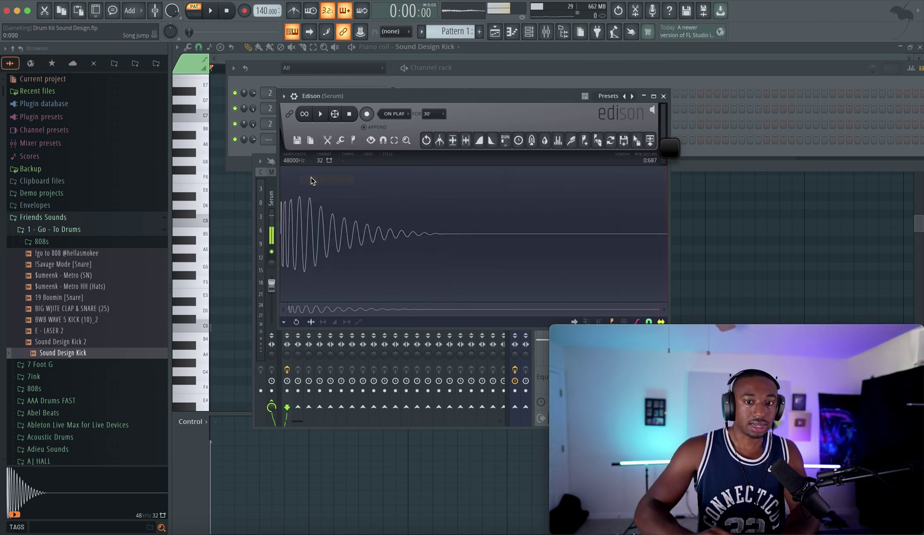
Step: Normalize the kick, preview it and save it as a new sample
click(453, 140)
click(320, 114)
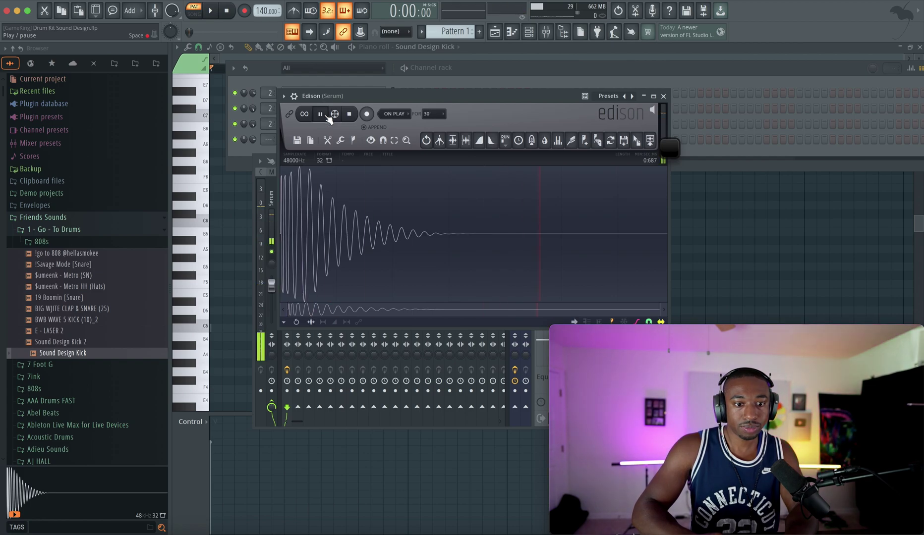
click(297, 142)
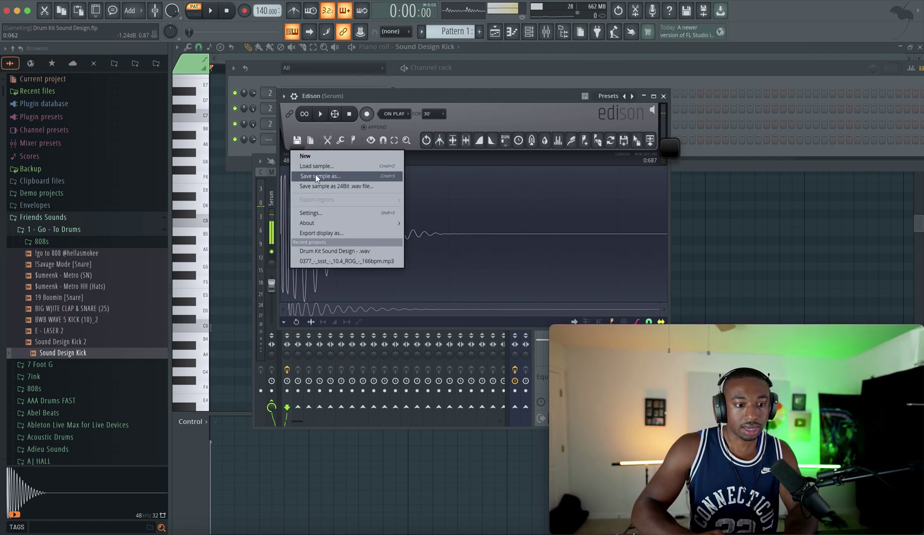
click(314, 179)
key(Return)
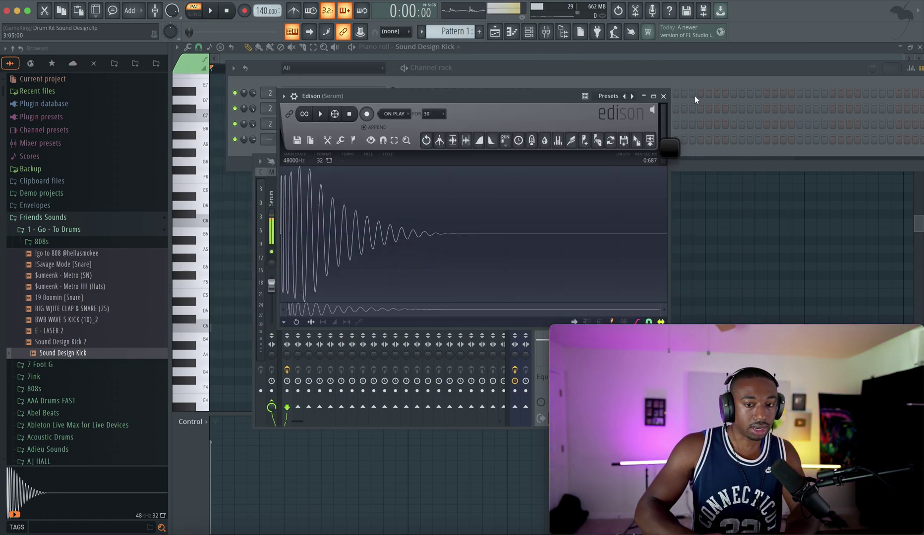
Step: Load Sound Design Kick 3 from the browser into a new channel
click(664, 96)
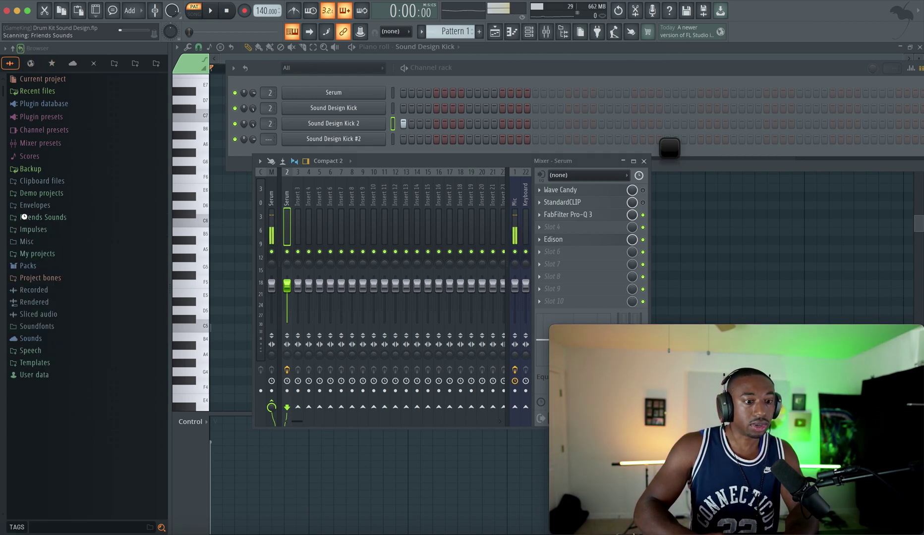
click(82, 340)
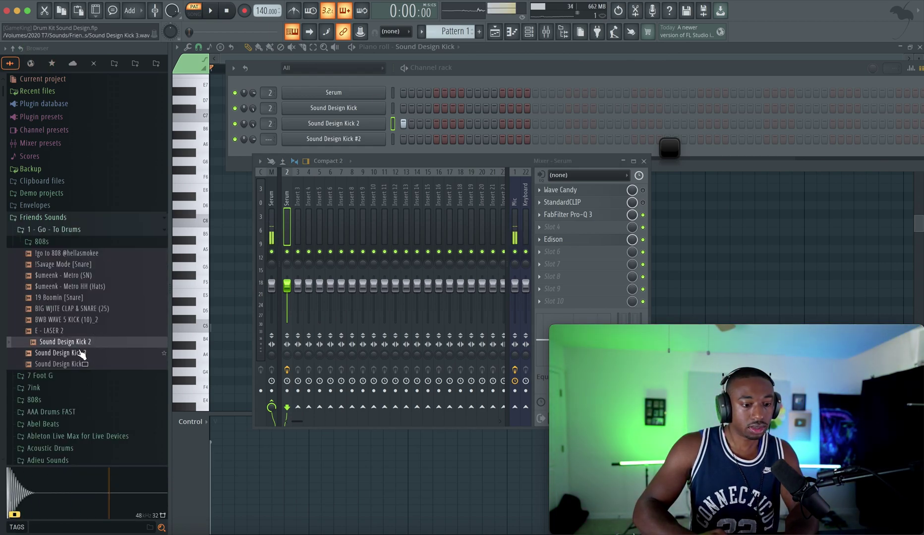
right_click(82, 353)
click(104, 333)
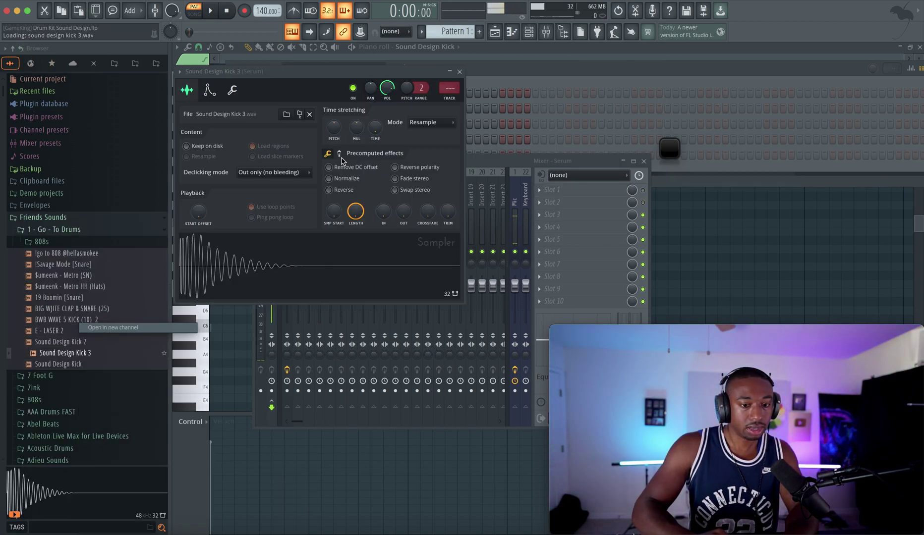
click(459, 71)
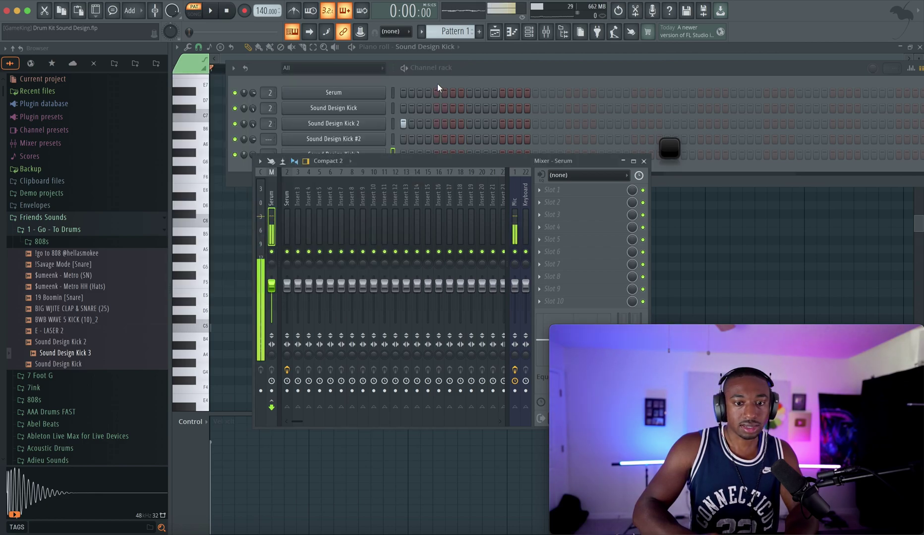
Step: Place Sound Design Kick, Kick 2 and Kick 3 on steps 1, 5 and 9, and play
click(404, 108)
click(404, 122)
click(437, 123)
click(468, 153)
key(space)
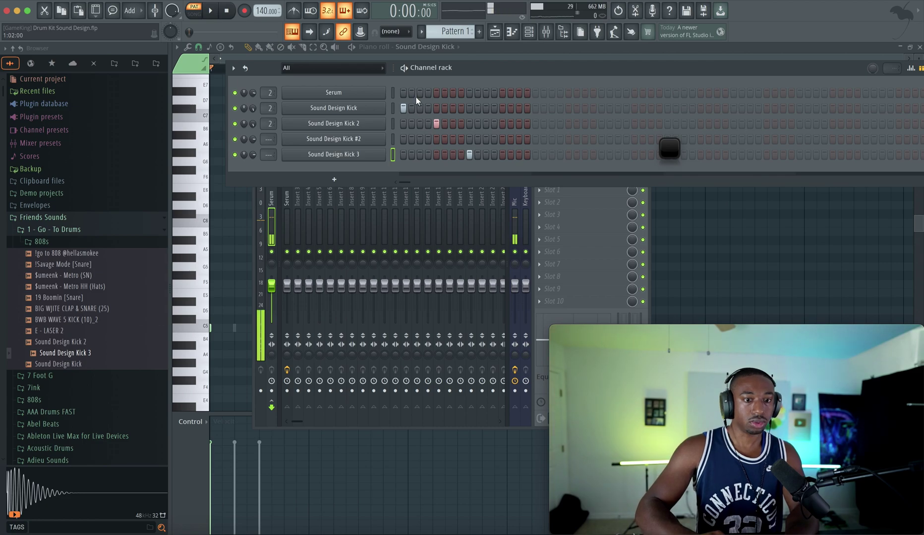
key(F9)
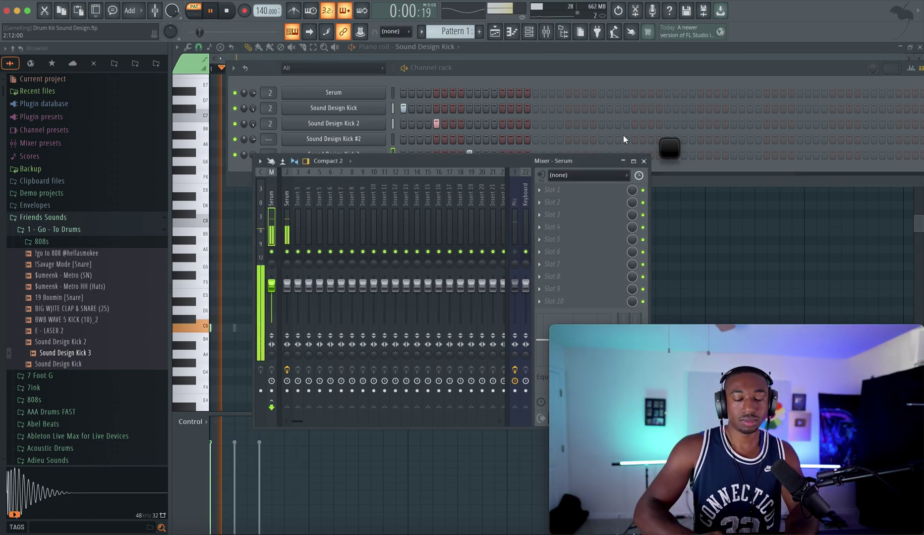
Step: Mute the Mic mixer insert and restart the three-kick pattern
key(F9)
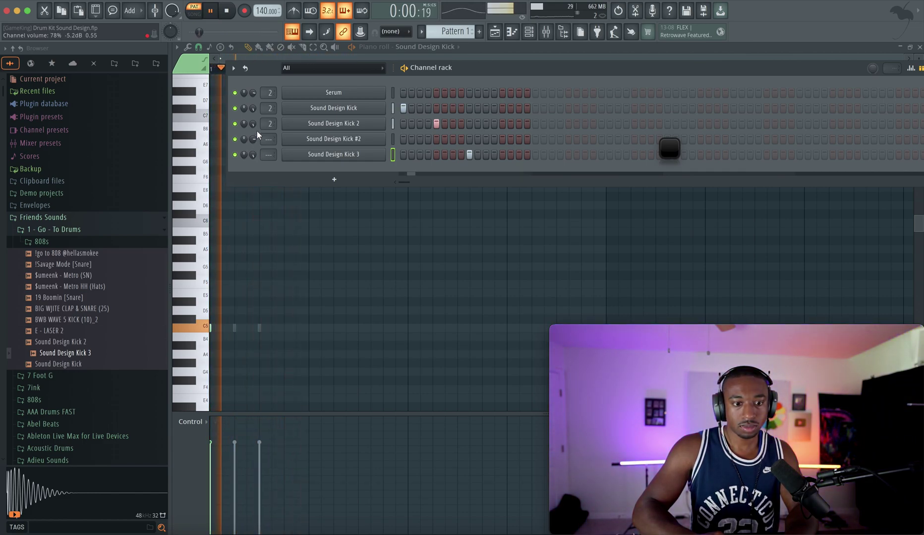
click(550, 35)
key(space)
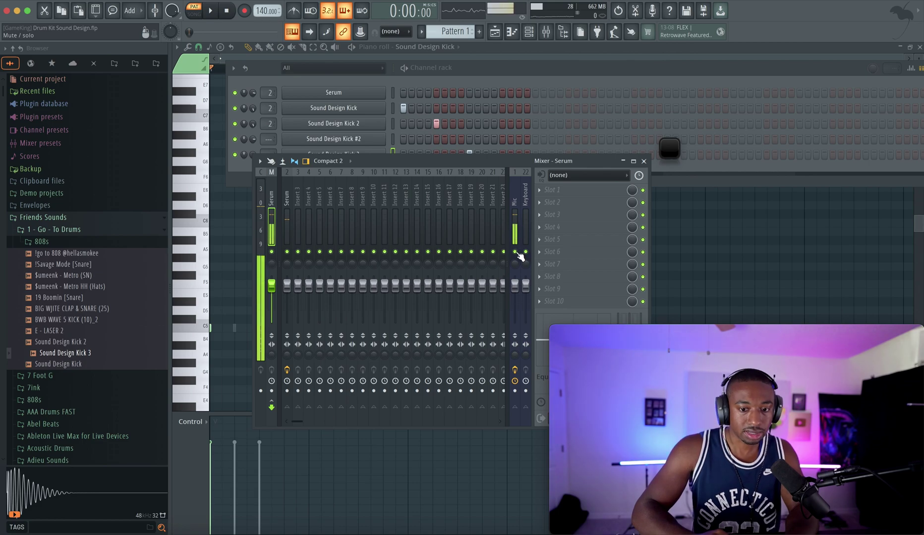
click(515, 252)
key(space)
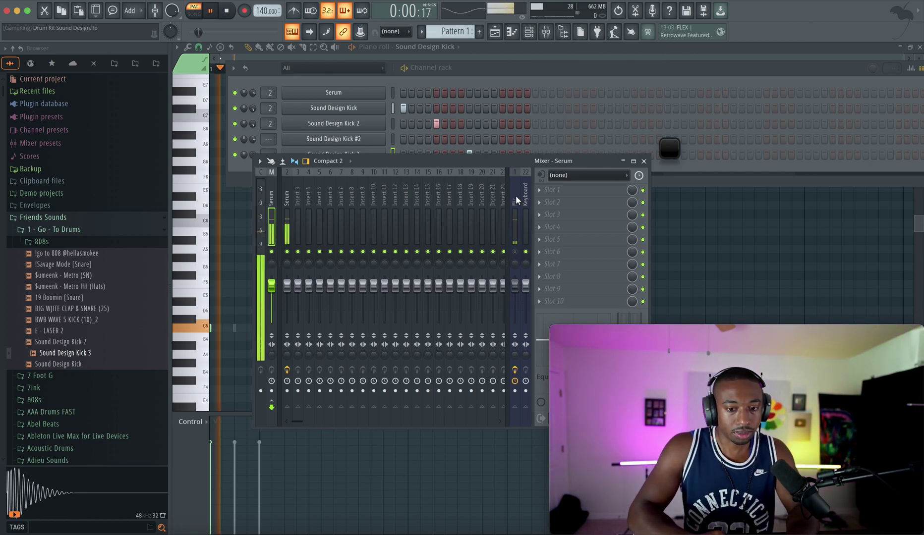
Step: Hide the browser and reposition the mixer window, then stop playback
drag(494, 181, 380, 245)
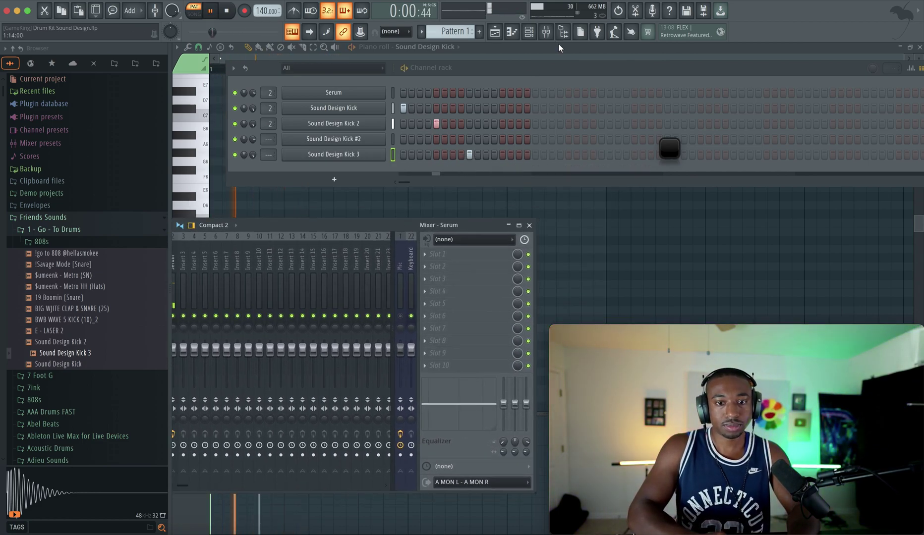
click(563, 31)
drag(243, 229, 330, 214)
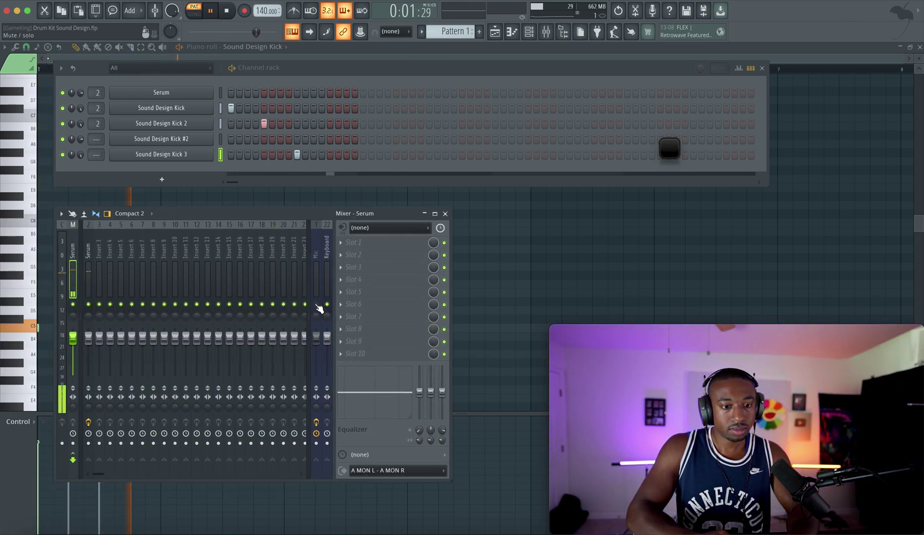
key(space)
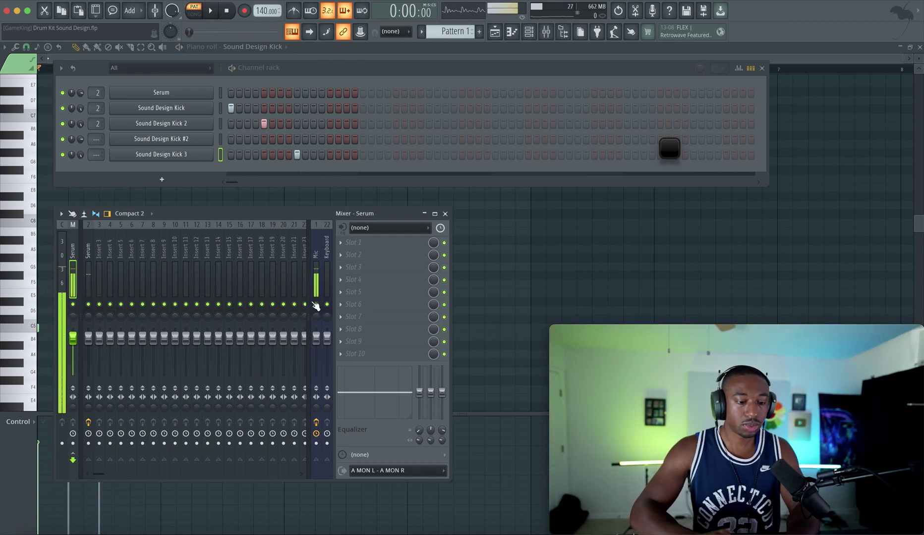